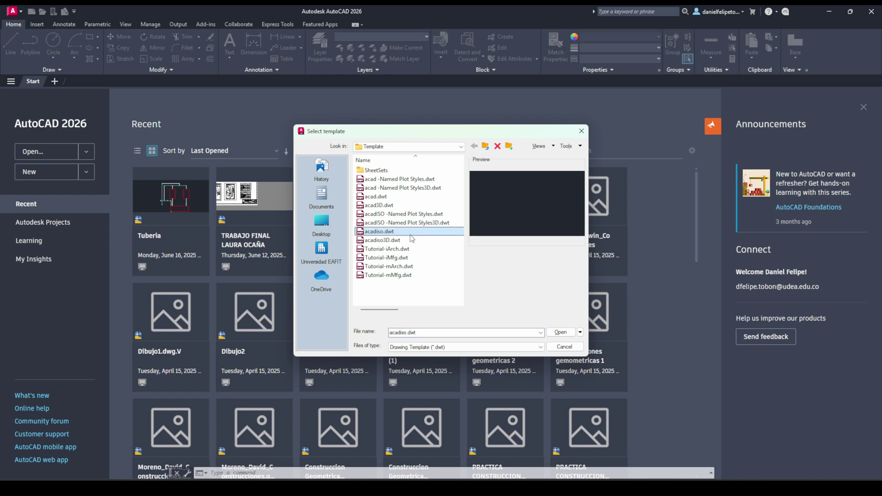
# Create a drawing from the acadiso.dwt template and accept the user preferences with Millimeters as source and target insertion units.
pyautogui.click(560, 332)
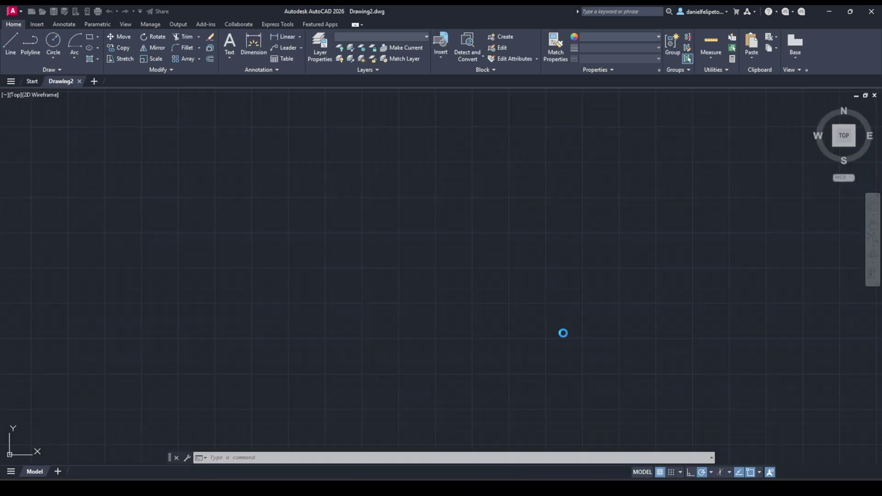
pyautogui.click(22, 14)
pyautogui.press('Escape')
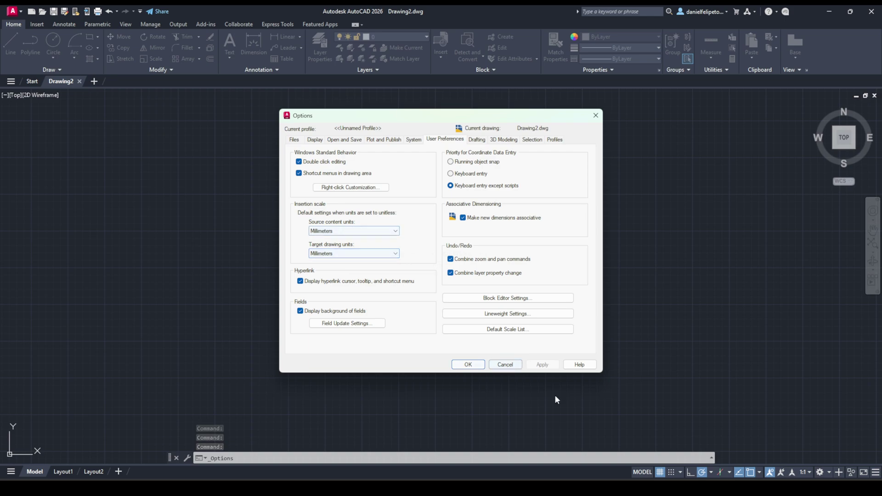
pyautogui.click(481, 367)
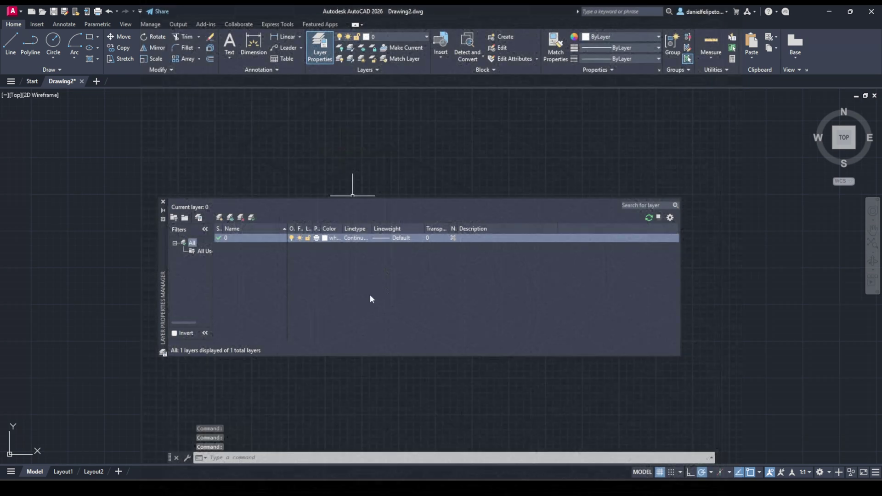
# Create a layer named Lineas with a 0.50 mm lineweight and close the layer manager.
pyautogui.click(219, 218)
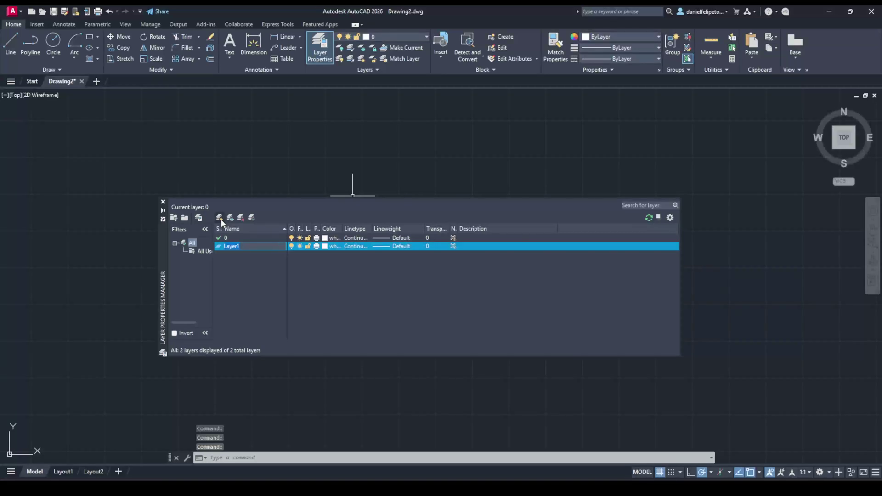
pyautogui.write('Lineas')
pyautogui.click(403, 249)
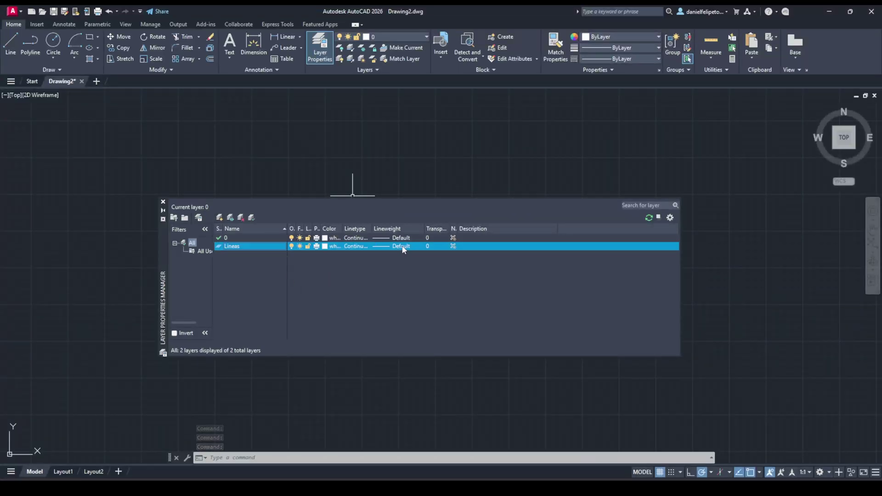
pyautogui.click(403, 250)
pyautogui.scroll(-3, 442, 264)
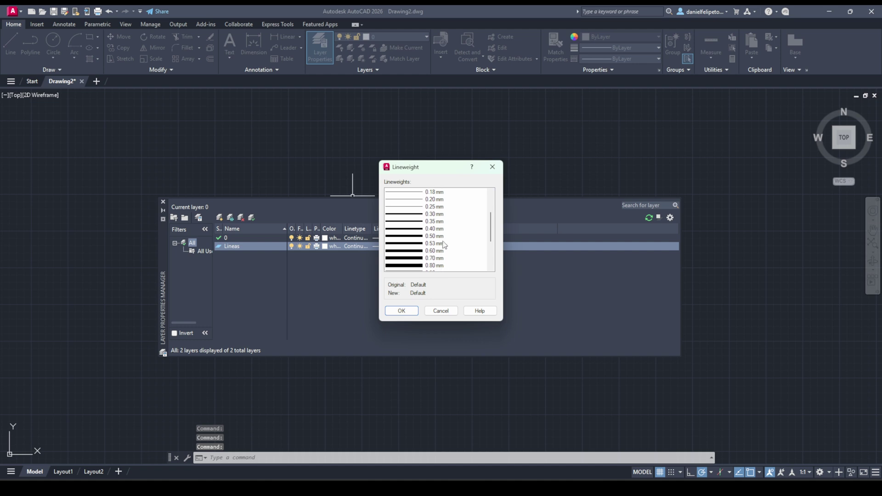
pyautogui.click(438, 237)
pyautogui.click(414, 313)
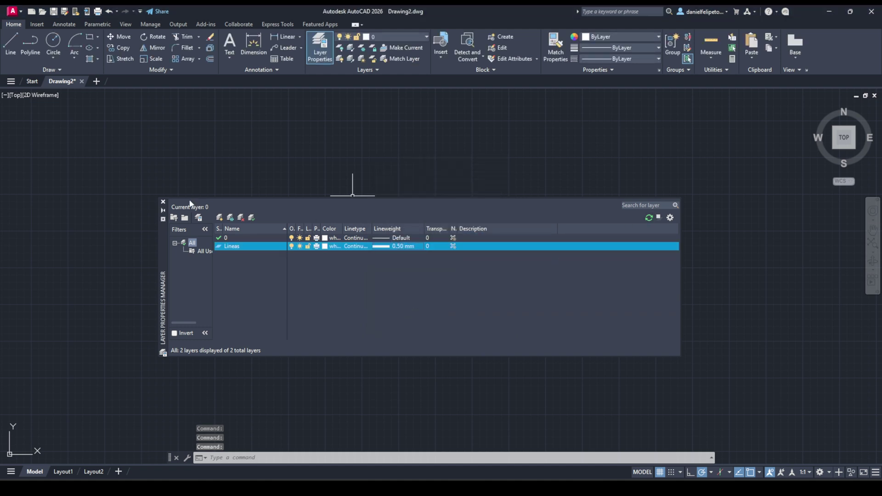
pyautogui.click(164, 202)
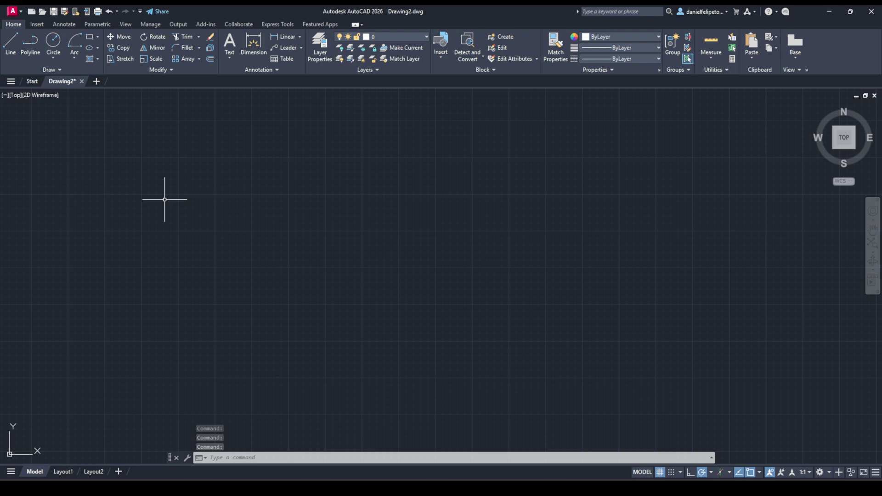
# Draw the first line vertically upward at 90° from the origin 0,0.
pyautogui.click(10, 43)
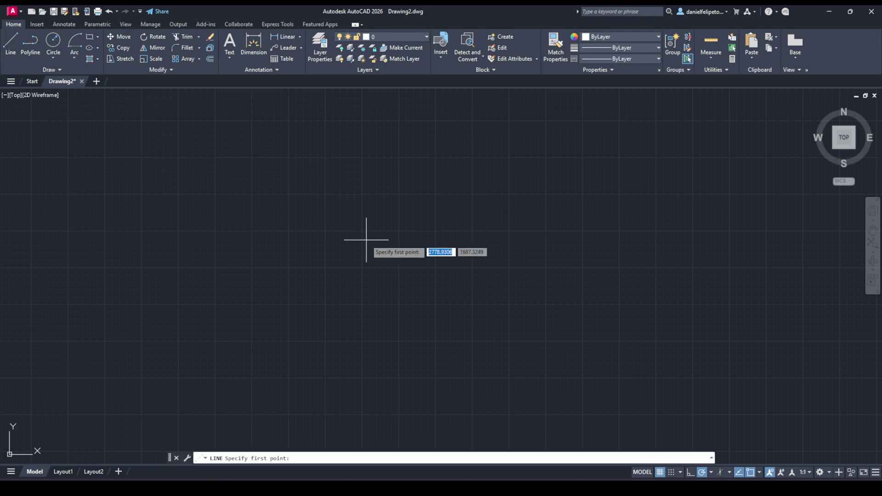
pyautogui.write('0')
pyautogui.press('Tab')
pyautogui.write('0')
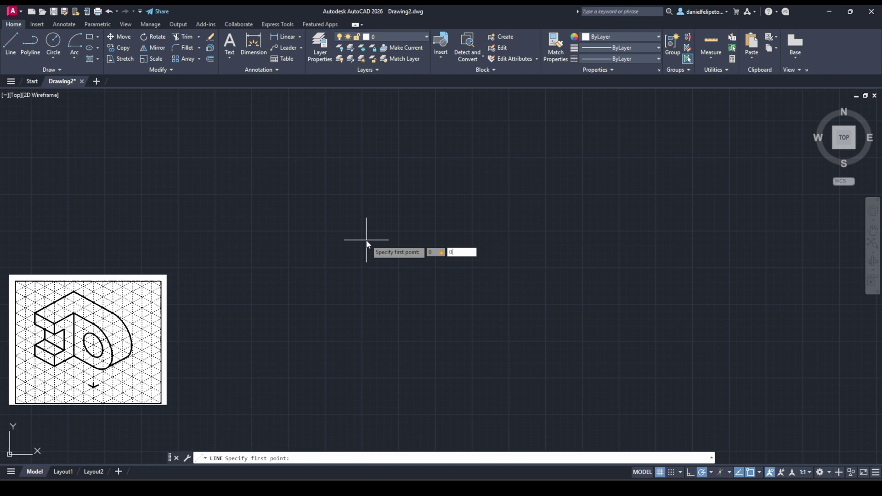
pyautogui.press('Return')
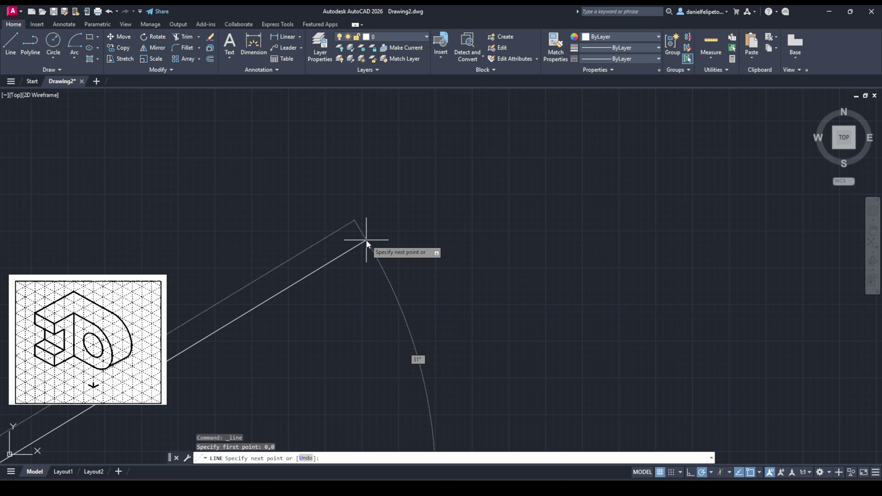
pyautogui.write('90')
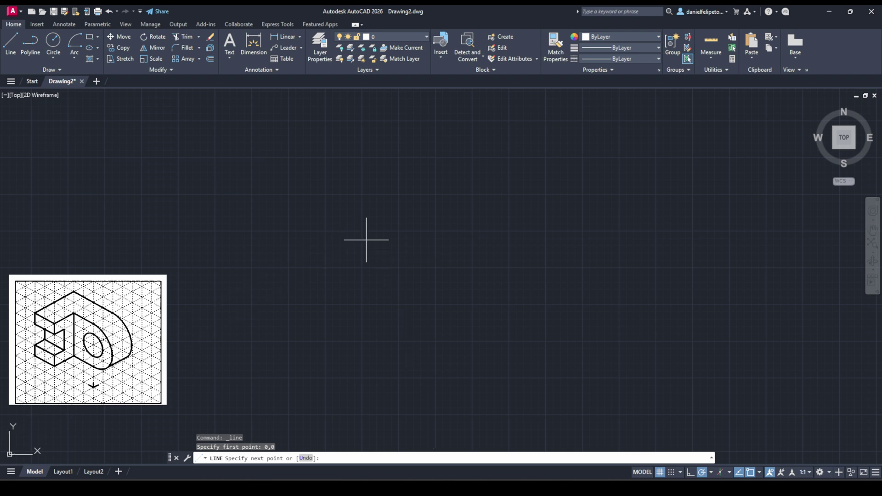
pyautogui.press('Return')
pyautogui.middleClick(366, 238)
pyautogui.middleClick(366, 238)
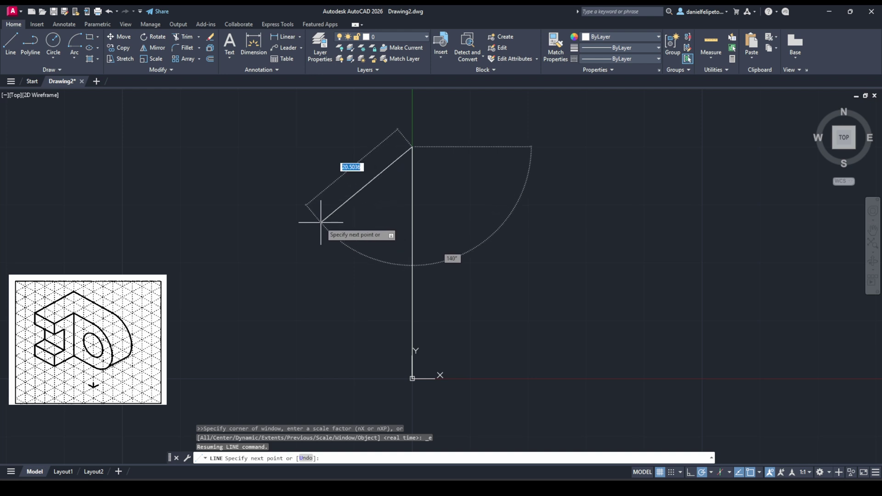
# Continue from the vertical line's top end with a 20-unit segment down-left at 150° and a 10-unit segment straight down.
pyautogui.write('20')
pyautogui.press('Tab')
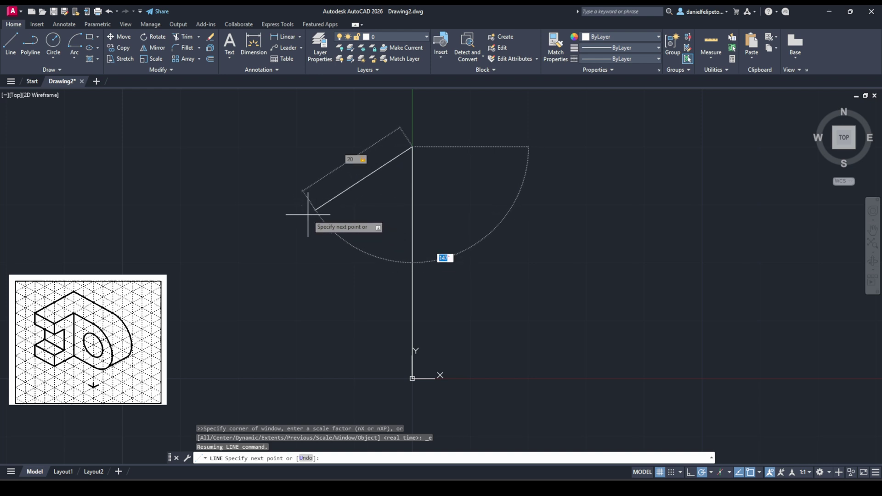
pyautogui.write('150')
pyautogui.press('Return')
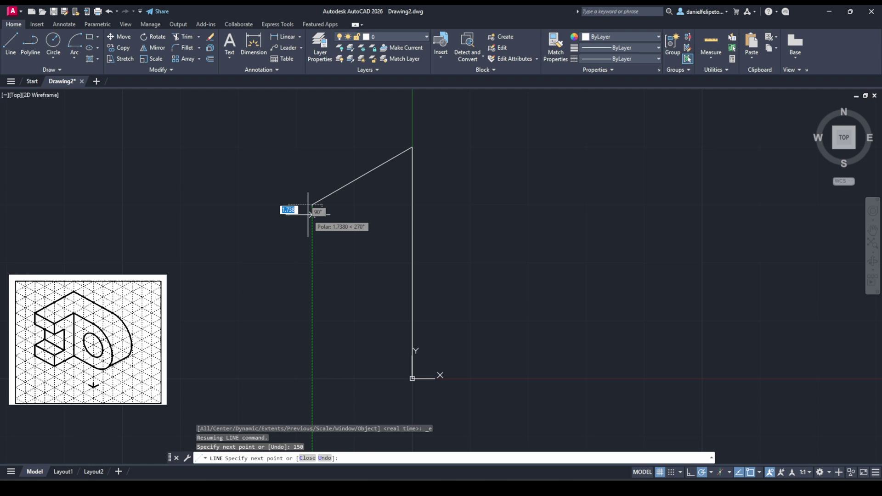
pyautogui.write('10')
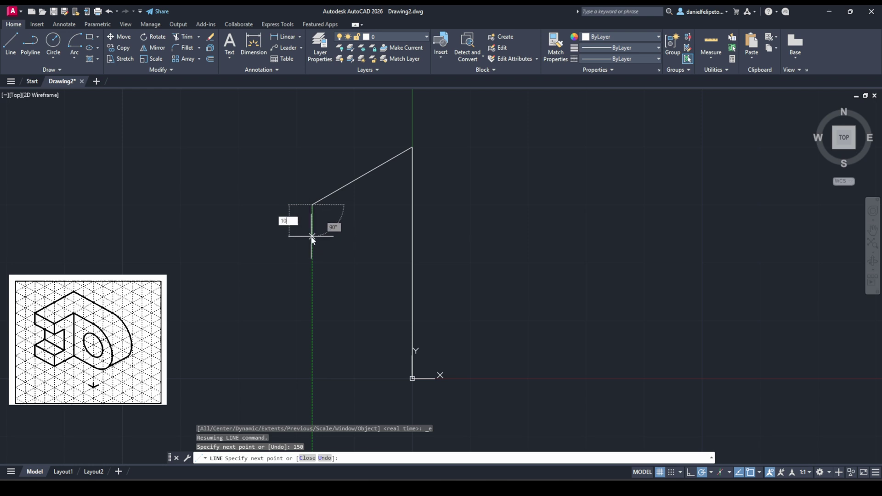
pyautogui.press('Tab')
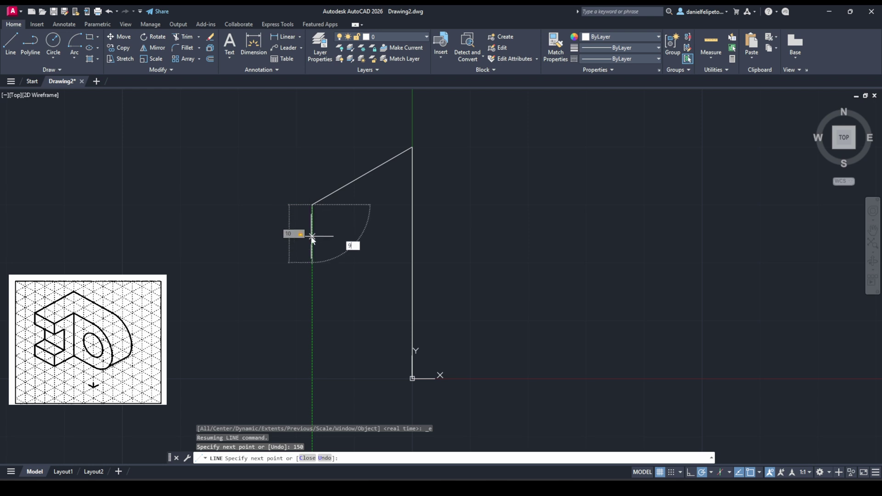
pyautogui.write('90')
pyautogui.press('Return')
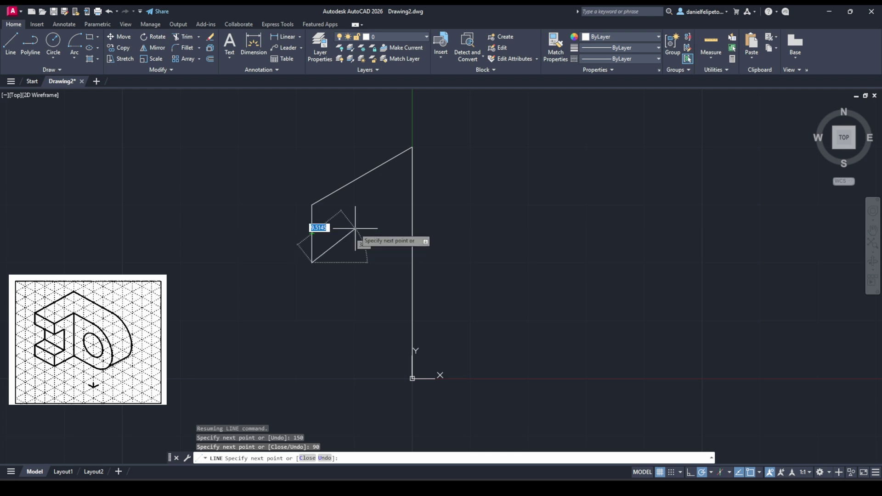
# Continue the outline with a 10-unit segment up-right at 30° and a 20-unit segment straight down.
pyautogui.write('10')
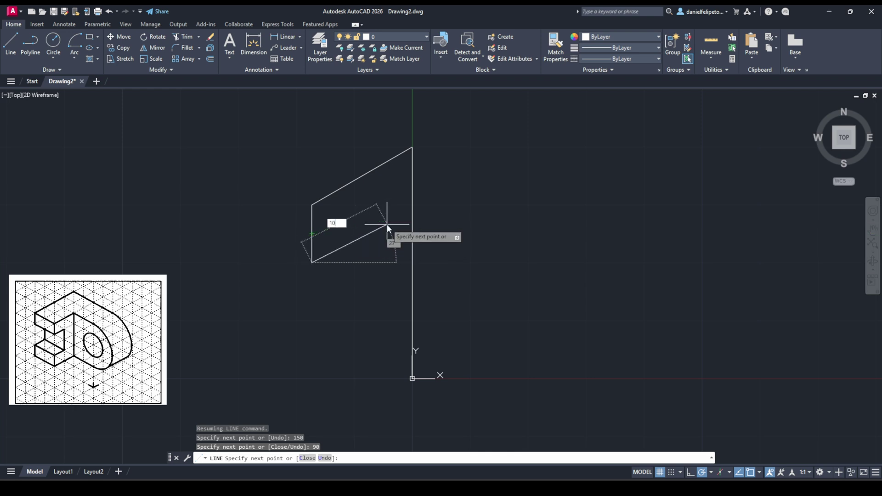
pyautogui.press('Tab')
pyautogui.write('30')
pyautogui.press('Return')
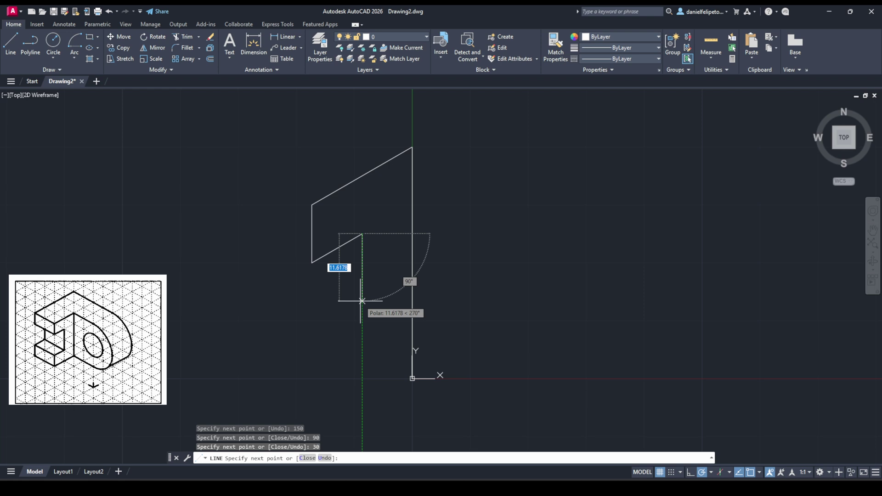
pyautogui.write('20')
pyautogui.press('Return')
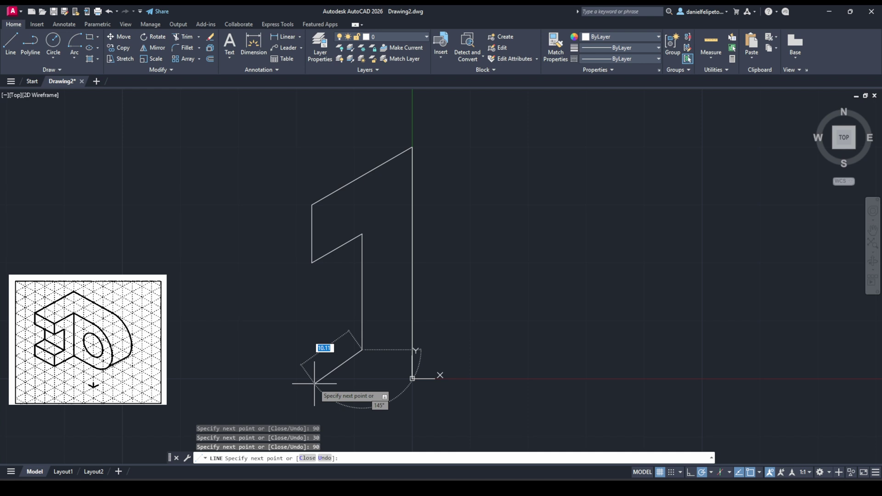
# Continue the outline with a 10-unit segment down-left at 150° and a 10-unit segment straight down.
pyautogui.write('10')
pyautogui.press('Tab')
pyautogui.write('1')
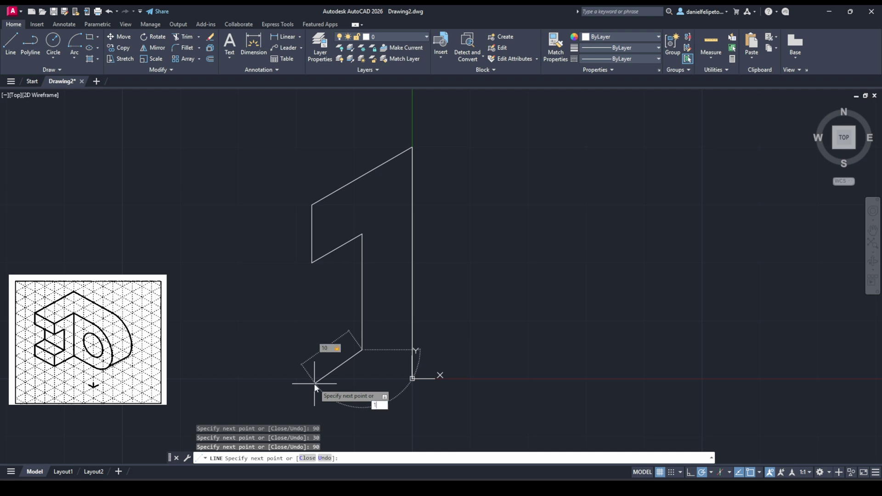
pyautogui.write('50')
pyautogui.press('Return')
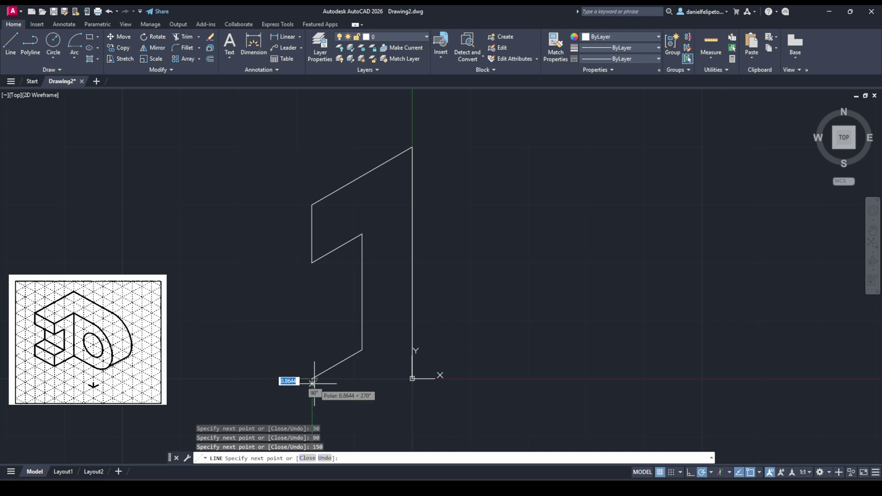
pyautogui.moveTo(317, 408); pyautogui.dragTo(359, 380, button='middle')
pyautogui.scroll(2, 363, 376)
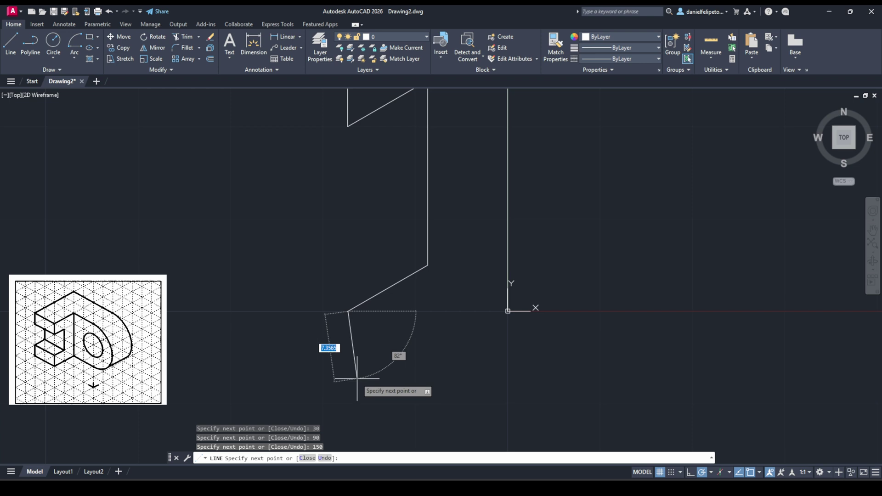
pyautogui.write('10')
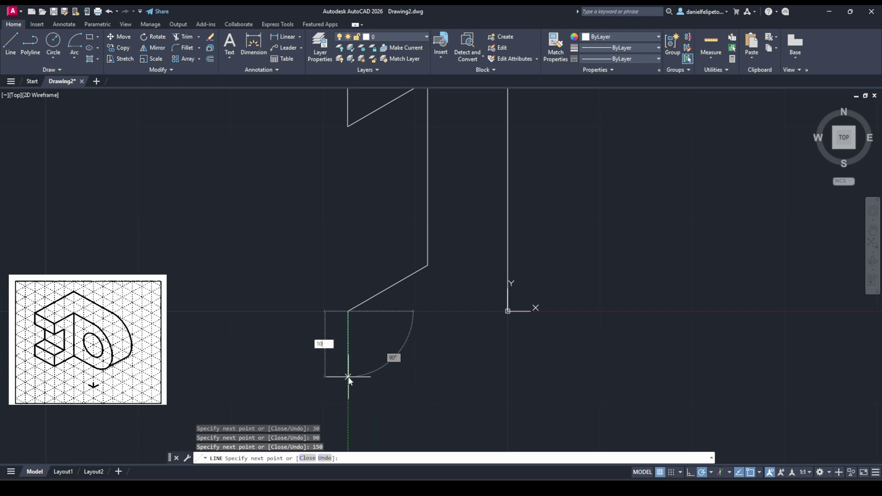
pyautogui.press('Tab')
pyautogui.write('90')
pyautogui.press('Return')
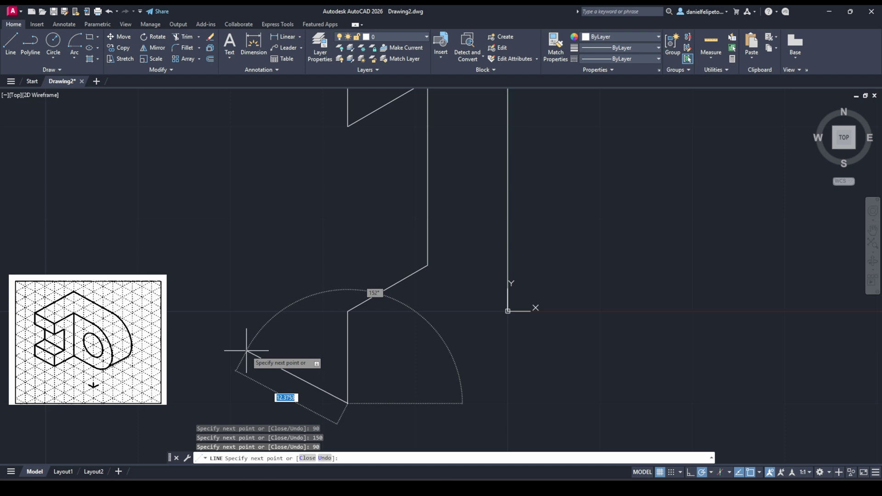
# Continue the outline with a 20-unit segment up-left at 150° and a 10-unit segment straight up at 90°.
pyautogui.write('20')
pyautogui.press('Tab')
pyautogui.write('150')
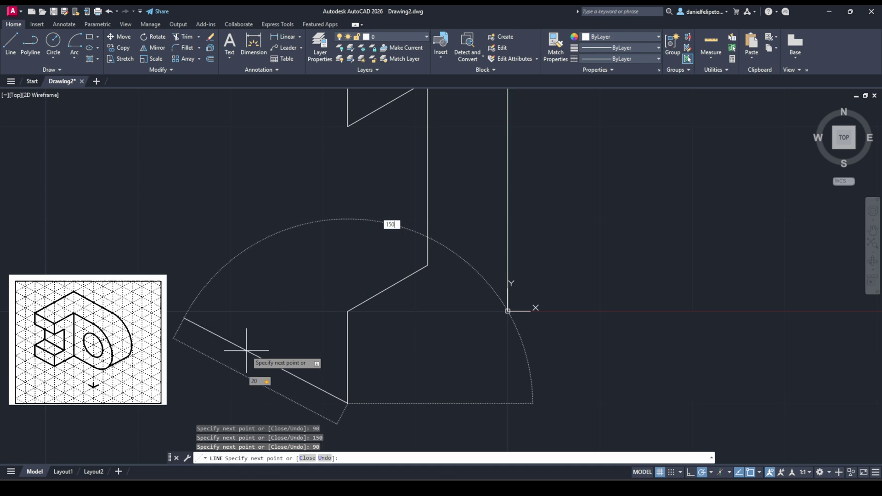
pyautogui.press('Return')
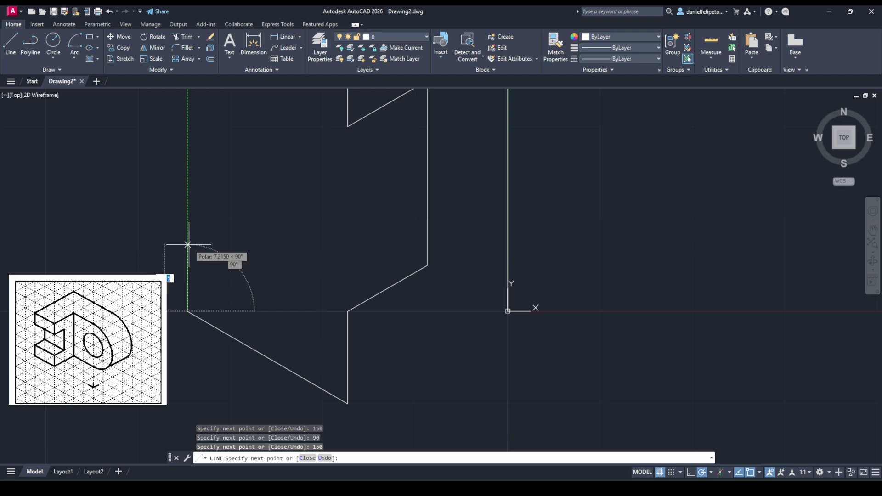
pyautogui.press('BackSpace')
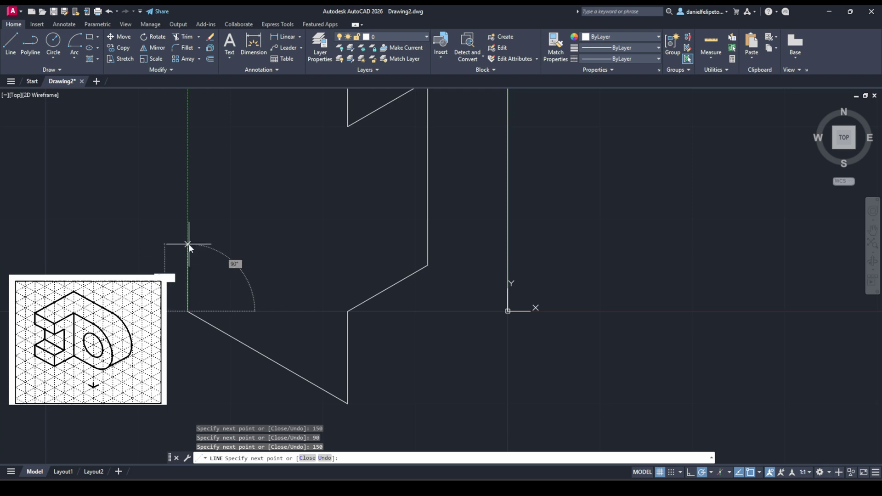
pyautogui.write('10')
pyautogui.press('Tab')
pyautogui.write('90')
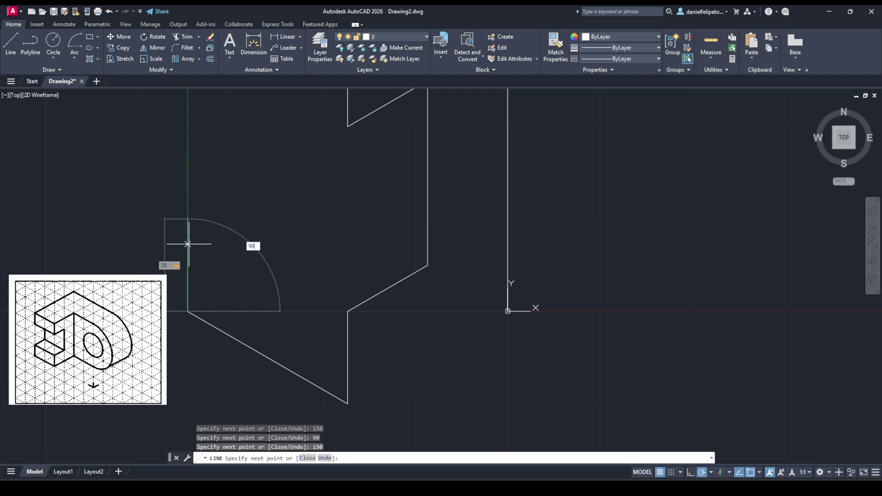
pyautogui.press('Return')
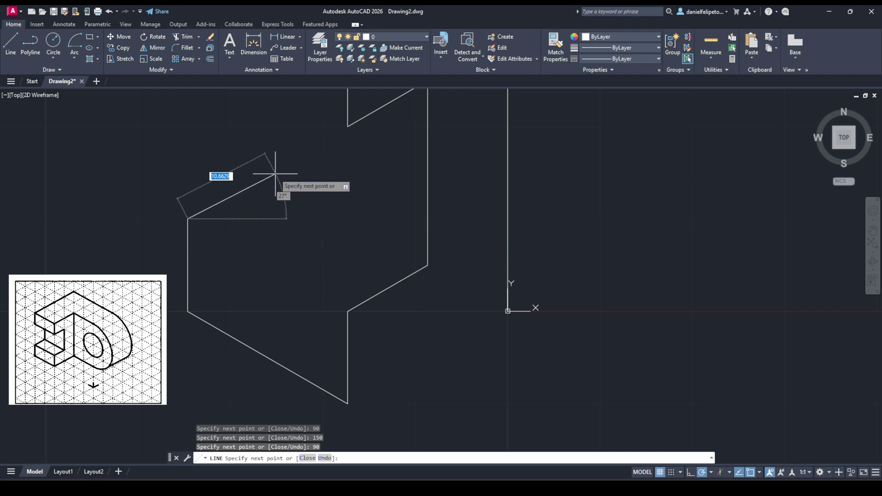
# Add a 10-unit segment up-right at 30°, join it to the lower end of the 20-unit inner vertical line, and finish the outline.
pyautogui.write('10')
pyautogui.press('Tab')
pyautogui.write('30')
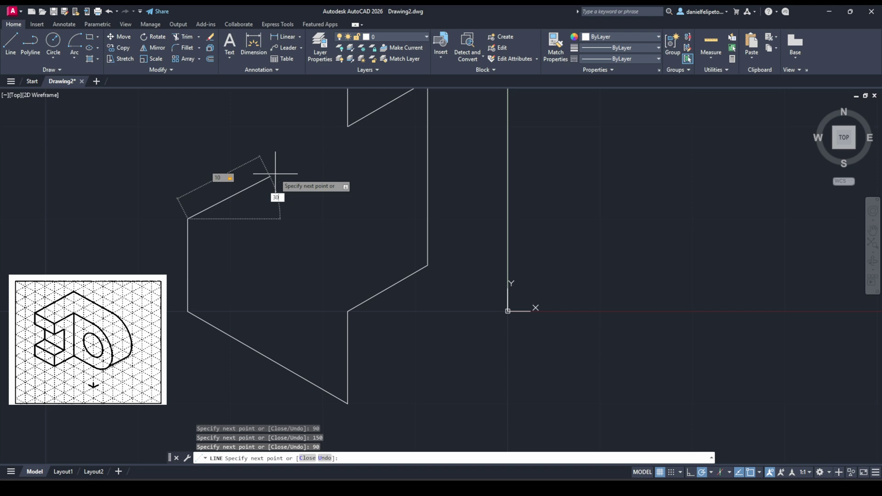
pyautogui.press('Return')
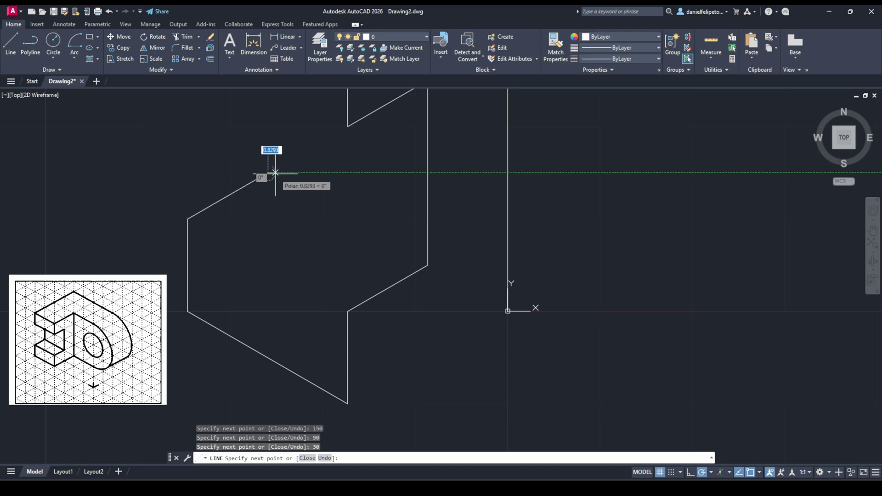
pyautogui.click(428, 265)
pyautogui.press('Return')
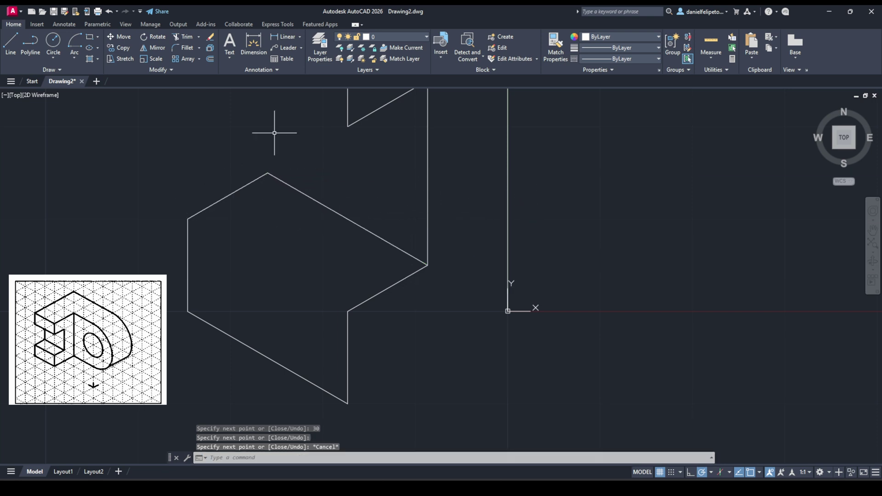
# Draw a line from the lower block's upper-left corner to its front corner, closing the block's top face.
pyautogui.click(10, 45)
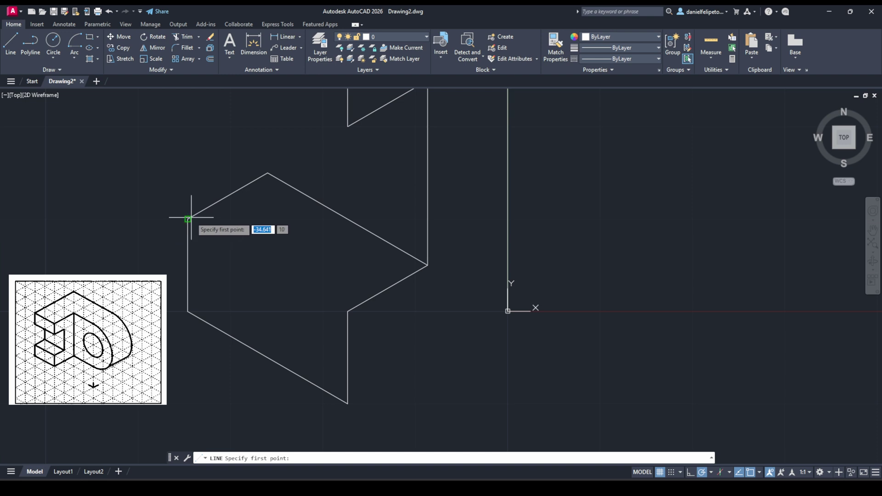
pyautogui.click(187, 219)
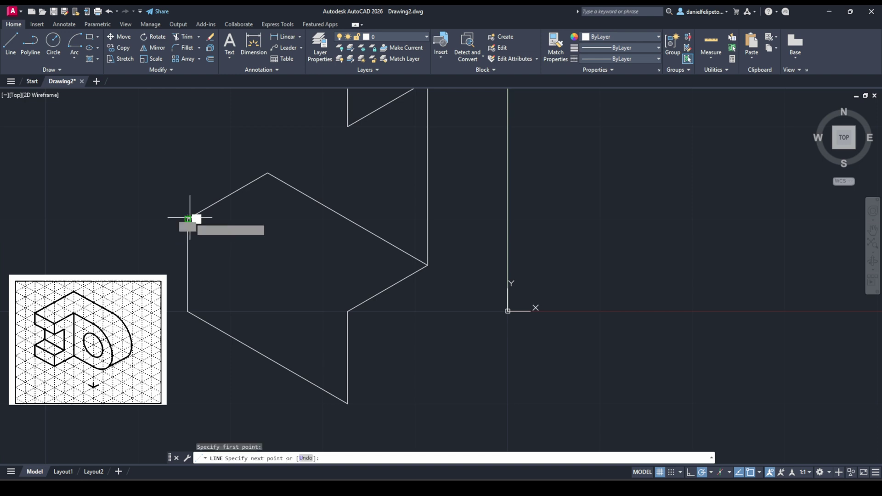
pyautogui.click(348, 311)
pyautogui.press('Return')
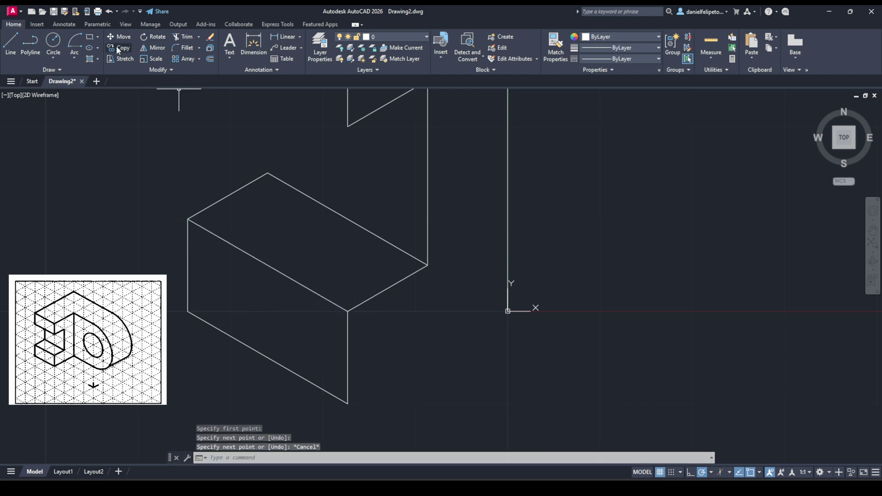
# Draw a polyline from the lower block's bottom front corner to the lower end of the long vertical edge at the origin.
pyautogui.click(30, 45)
pyautogui.click(348, 403)
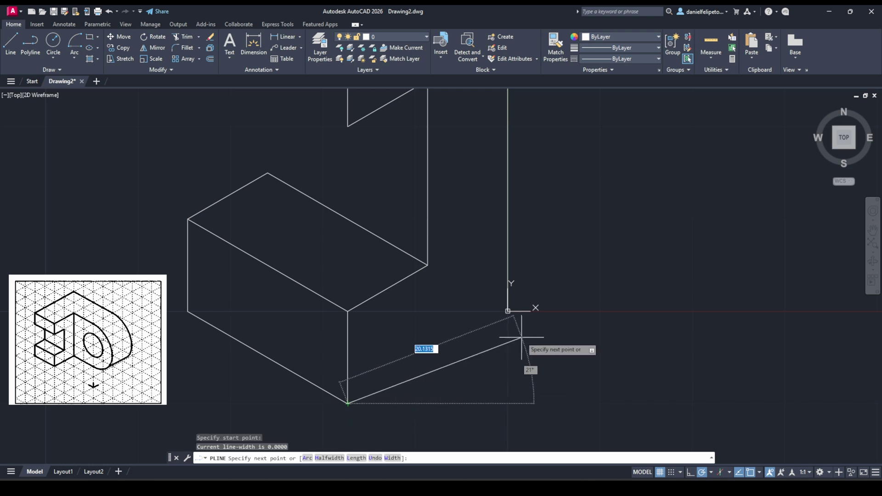
pyautogui.click(508, 311)
pyautogui.press('Escape')
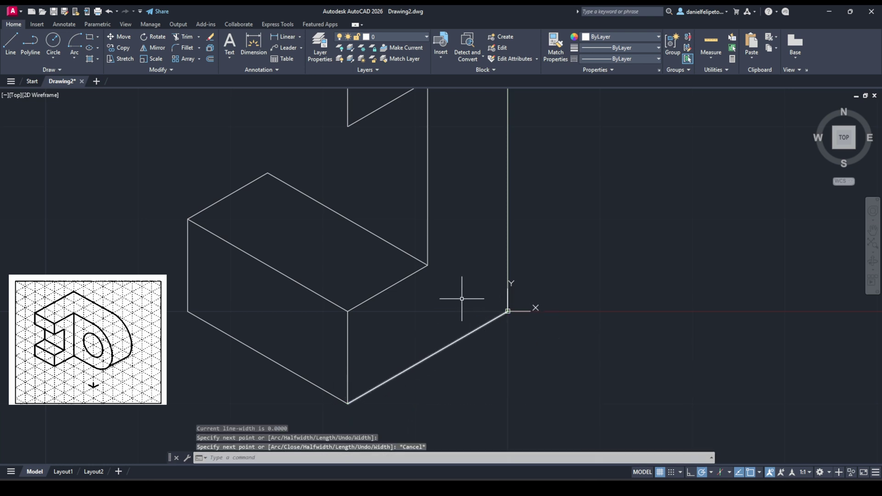
# Start a line at the upper front corner above the notch and draw a 20-unit segment up-left at 150°.
pyautogui.scroll(4, 496, 360)
pyautogui.scroll(-4, 497, 401)
pyautogui.scroll(5, 474, 285)
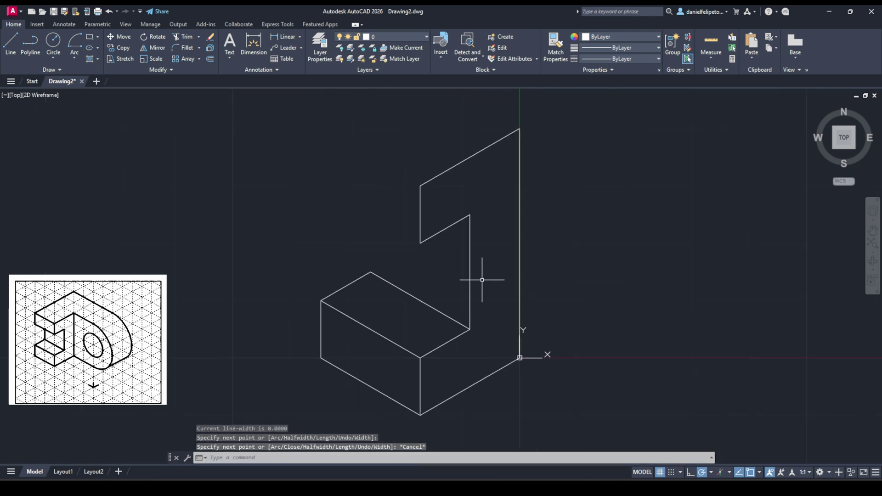
pyautogui.click(10, 44)
pyautogui.scroll(-2, 268, 234)
pyautogui.moveTo(268, 233); pyautogui.dragTo(345, 242, button='middle')
pyautogui.scroll(5, 413, 191)
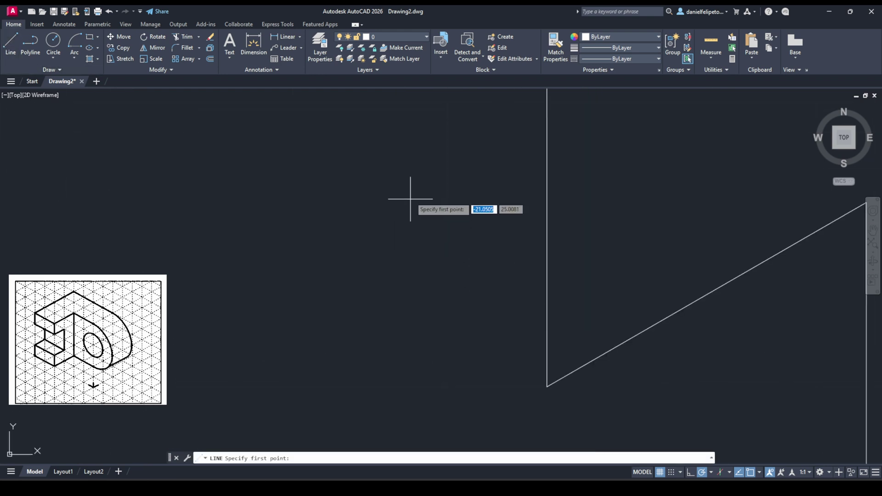
pyautogui.scroll(-4, 501, 190)
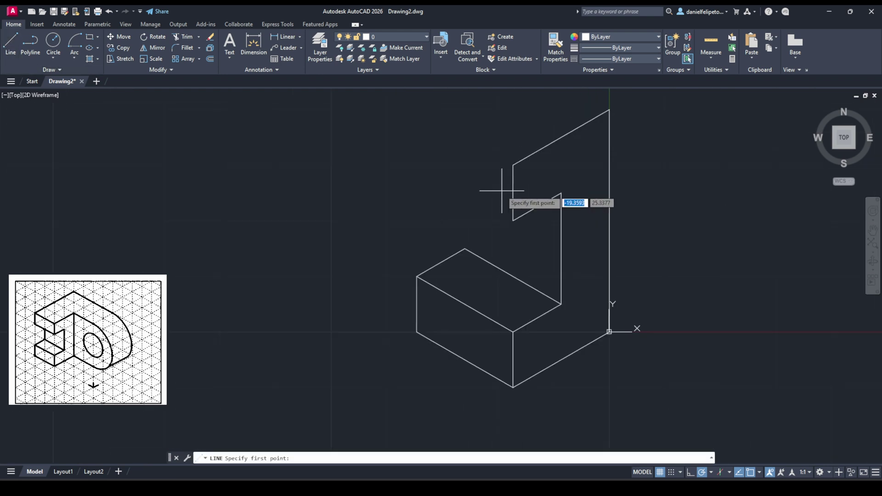
pyautogui.click(513, 165)
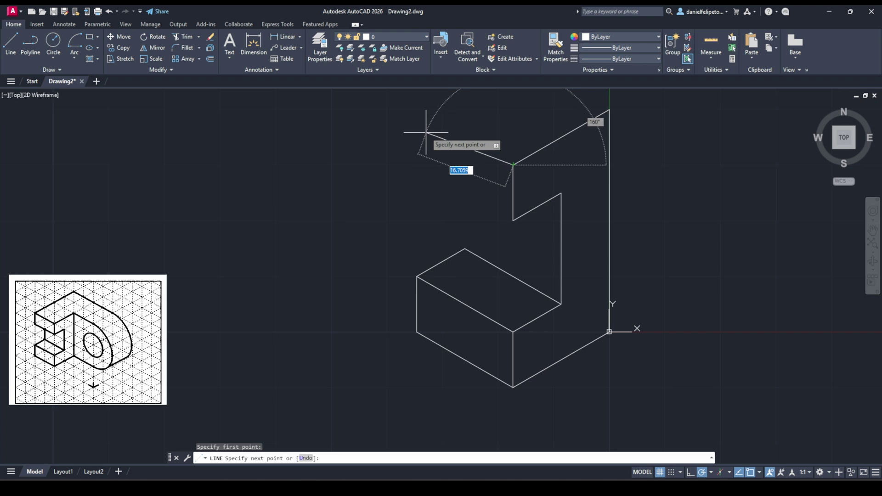
pyautogui.write('20')
pyautogui.press('Tab')
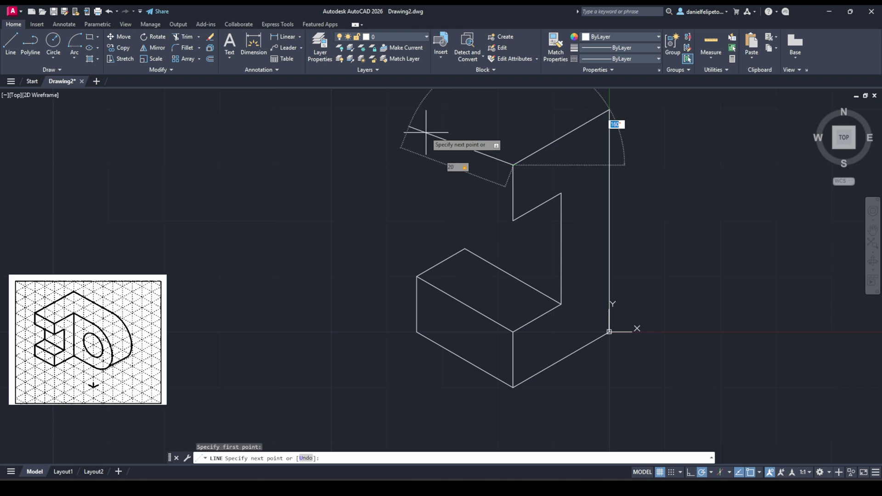
pyautogui.write('150')
pyautogui.press('Return')
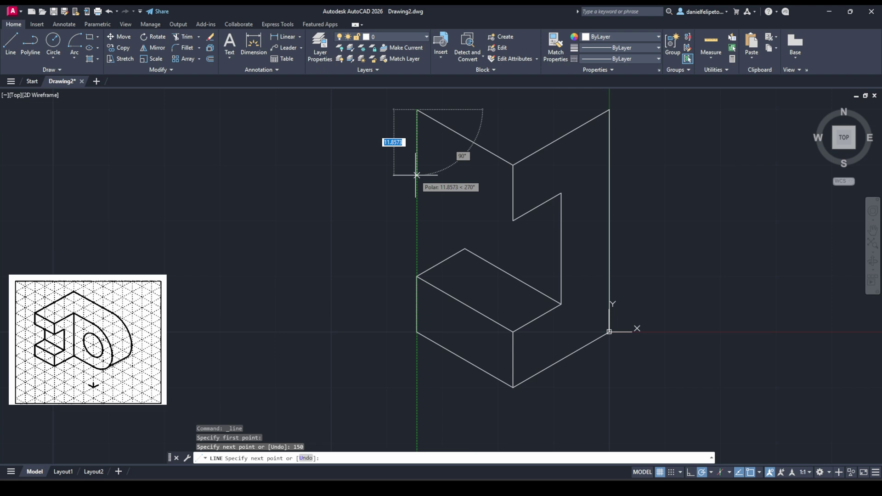
# Continue with a 10-unit segment straight down at 90° and join it to the lower front corner of the upper block.
pyautogui.write('10')
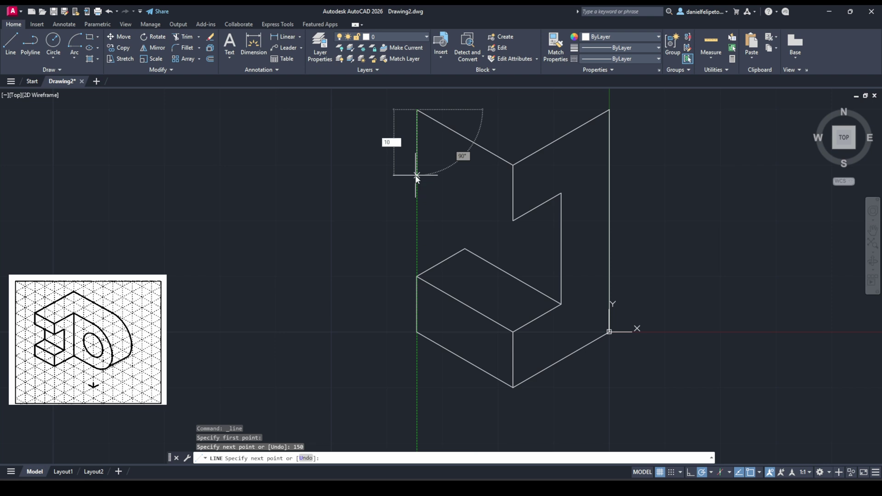
pyautogui.press('Tab')
pyautogui.write('9')
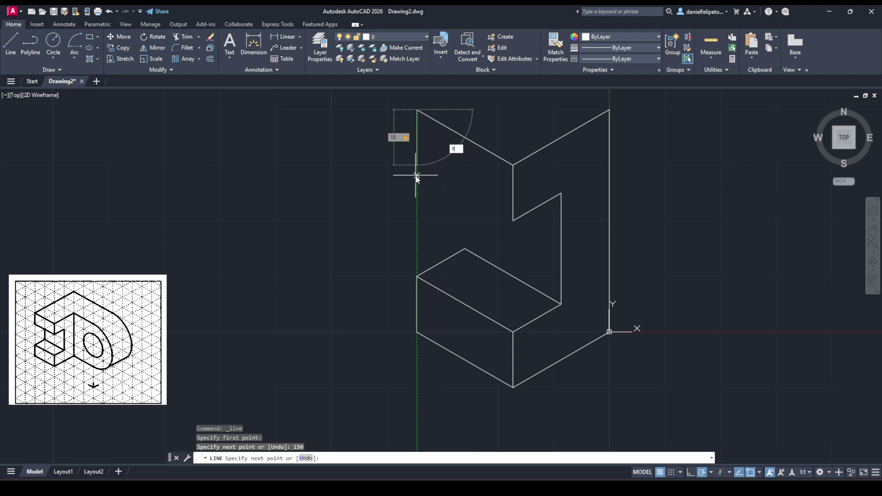
pyautogui.press('Return')
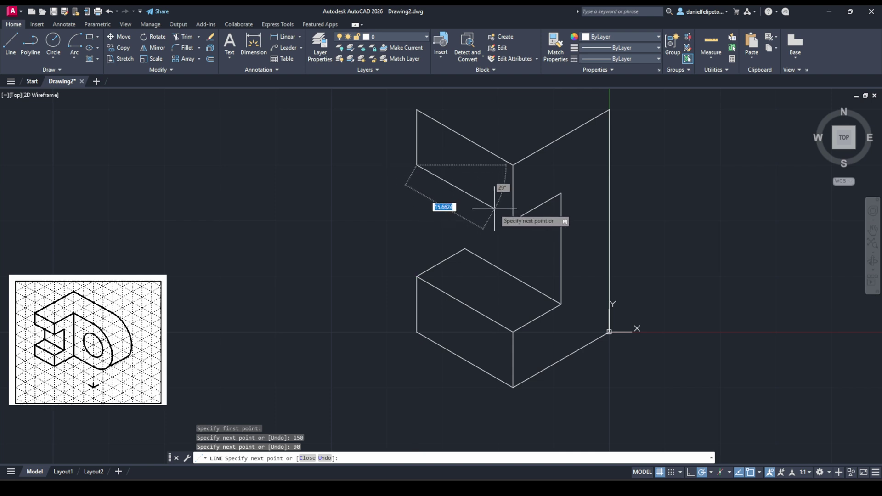
pyautogui.click(512, 220)
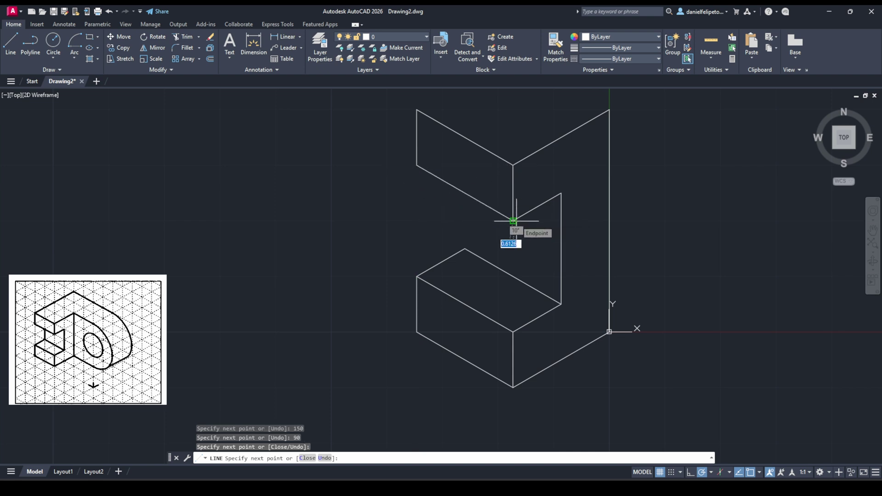
pyautogui.press('Escape')
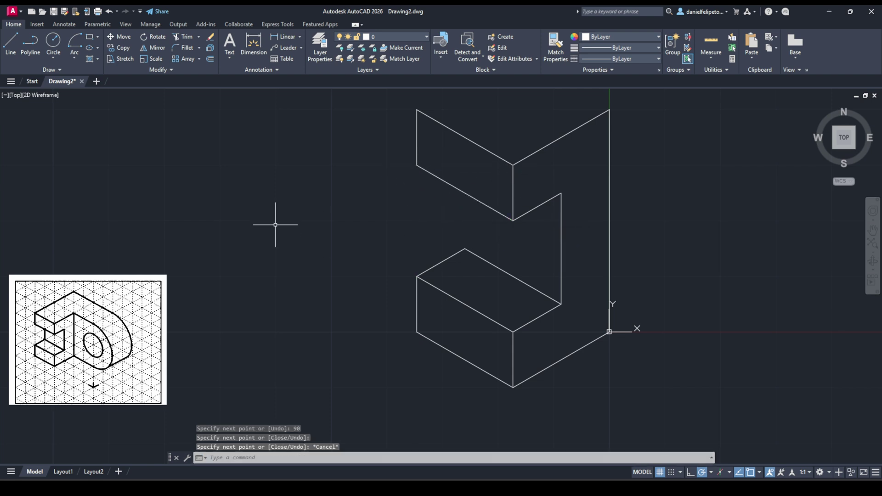
# Draw a vertical line from the back corner of the lower block's top face up to the upper block's lower edge.
pyautogui.click(10, 44)
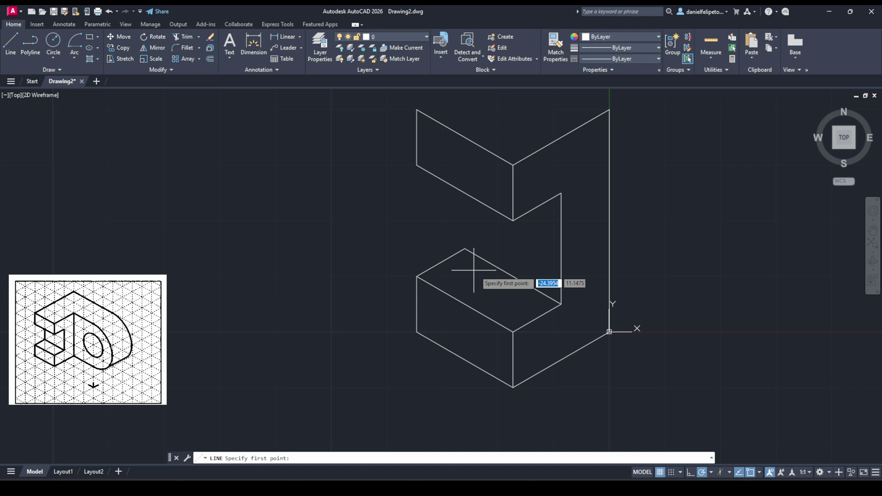
pyautogui.click(465, 248)
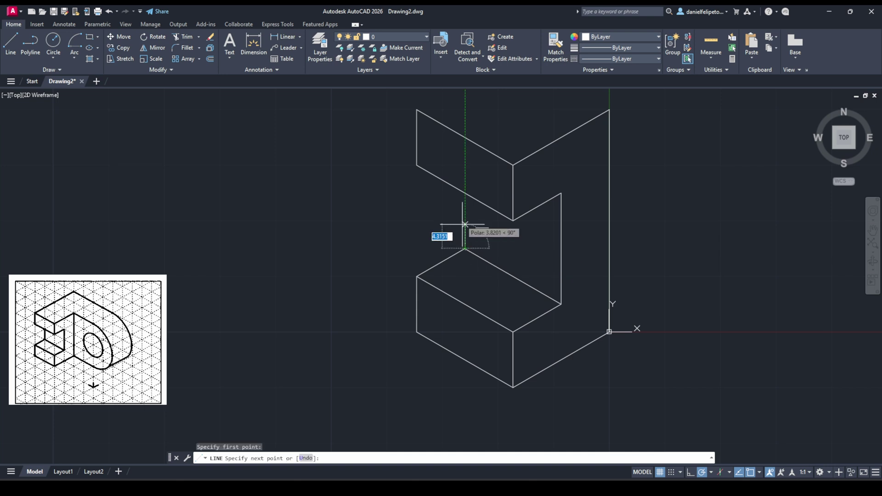
pyautogui.click(465, 192)
pyautogui.press('Escape')
# Start a line at the upper block's top-left corner and draw a 40-unit segment up-right at 30°.
pyautogui.moveTo(498, 279)
pyautogui.mouseDown(button='middle')
pyautogui.moveTo(382, 350)
pyautogui.moveTo(363, 352)
pyautogui.mouseUp(button='middle')
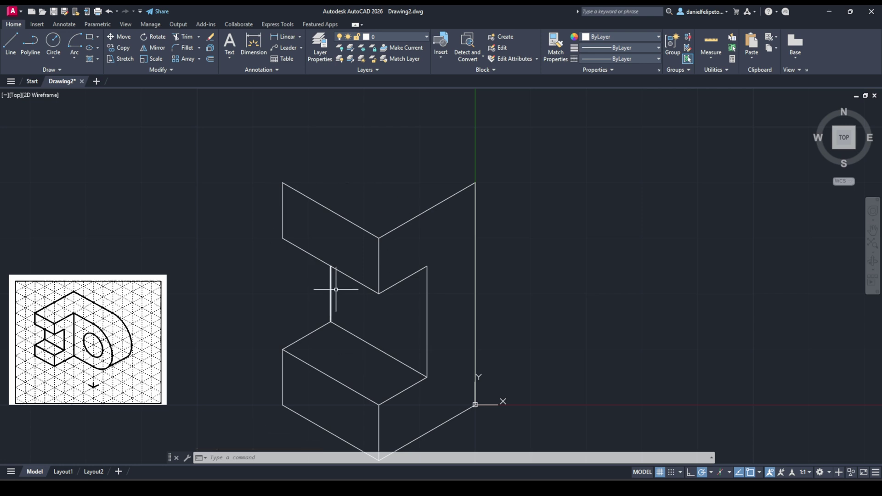
pyautogui.moveTo(336, 289)
pyautogui.mouseDown(button='middle')
pyautogui.moveTo(300, 322)
pyautogui.moveTo(313, 348)
pyautogui.mouseUp(button='middle')
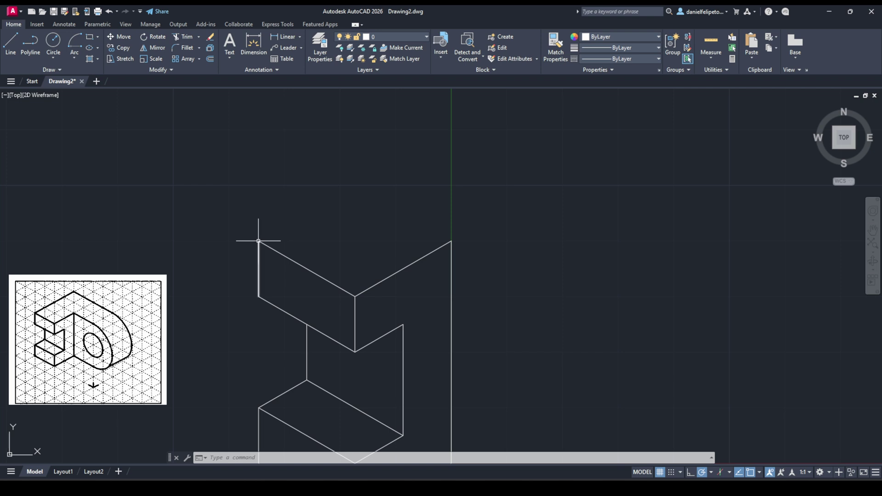
pyautogui.click(11, 43)
pyautogui.click(259, 241)
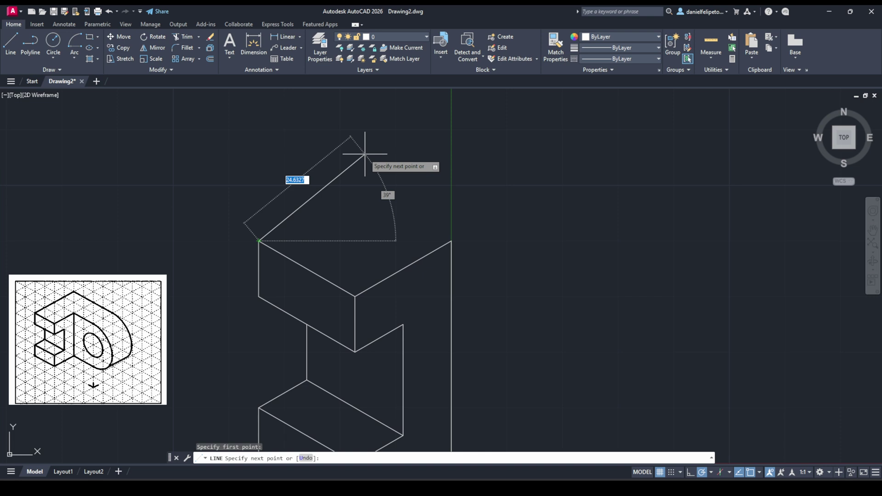
pyautogui.write('40')
pyautogui.press('Tab')
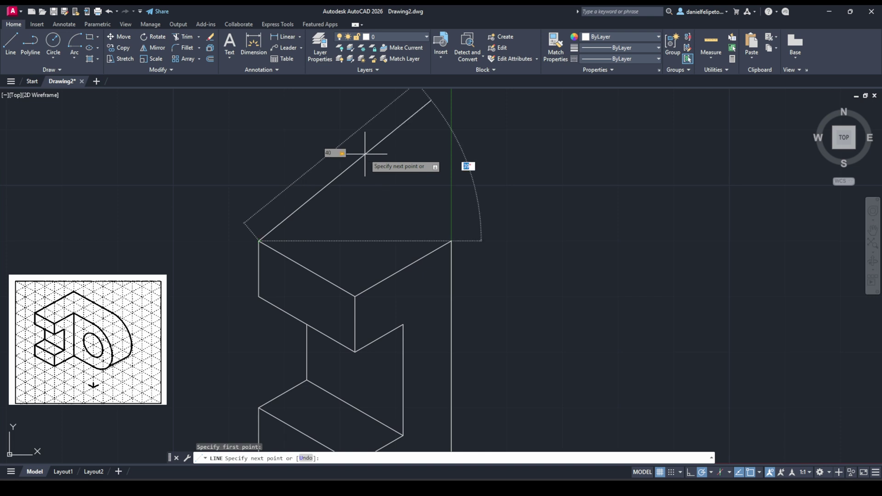
pyautogui.write('30')
pyautogui.press('Return')
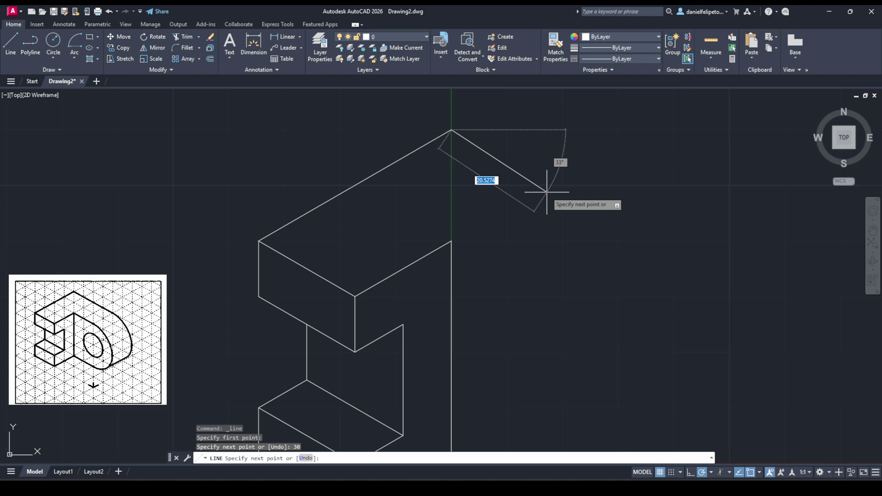
# Continue from the apex with a 40-unit segment down-right at 30° and finish the line.
pyautogui.write('40')
pyautogui.press('Tab')
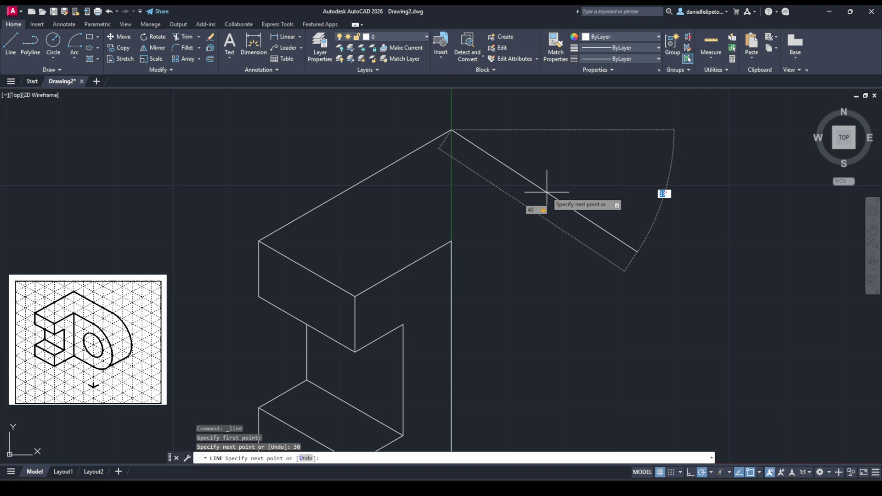
pyautogui.write('30')
pyautogui.press('Return')
pyautogui.press('Escape')
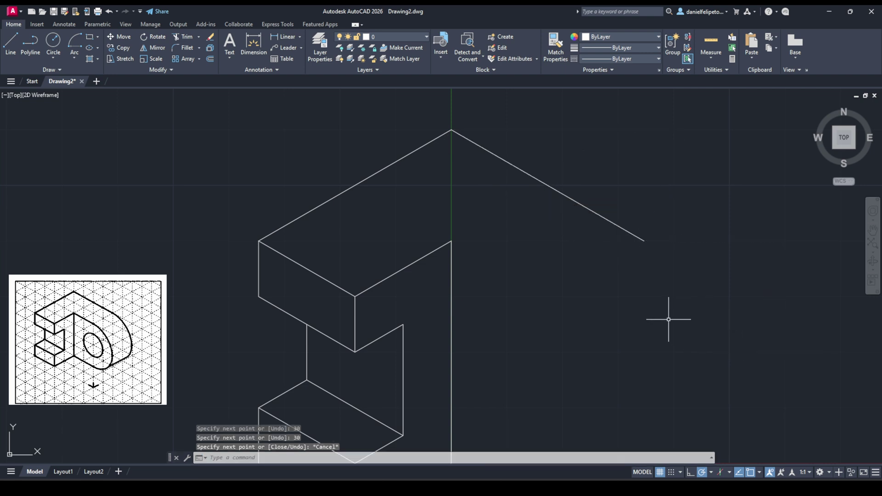
# Draw a 20-unit line down-right at 30° from the upper end of the long vertical edge.
pyautogui.moveTo(668, 320)
pyautogui.mouseDown(button='middle')
pyautogui.moveTo(571, 256)
pyautogui.moveTo(508, 244)
pyautogui.mouseUp(button='middle')
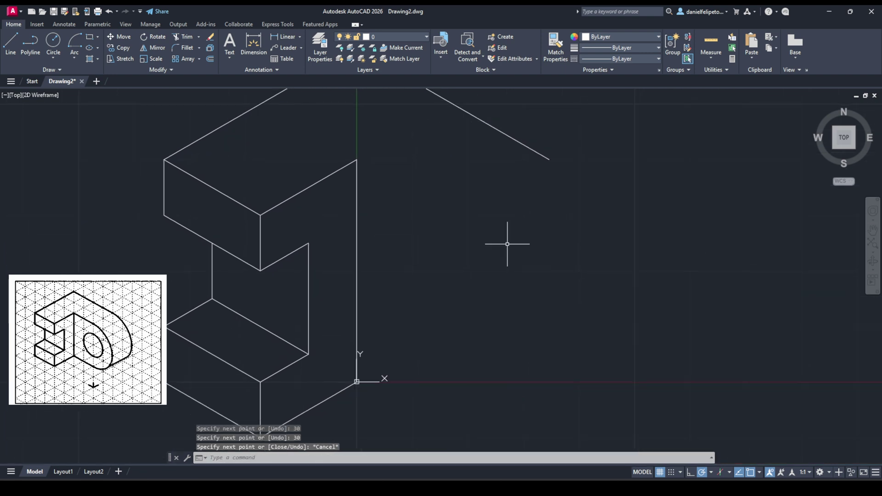
pyautogui.click(11, 43)
pyautogui.click(357, 160)
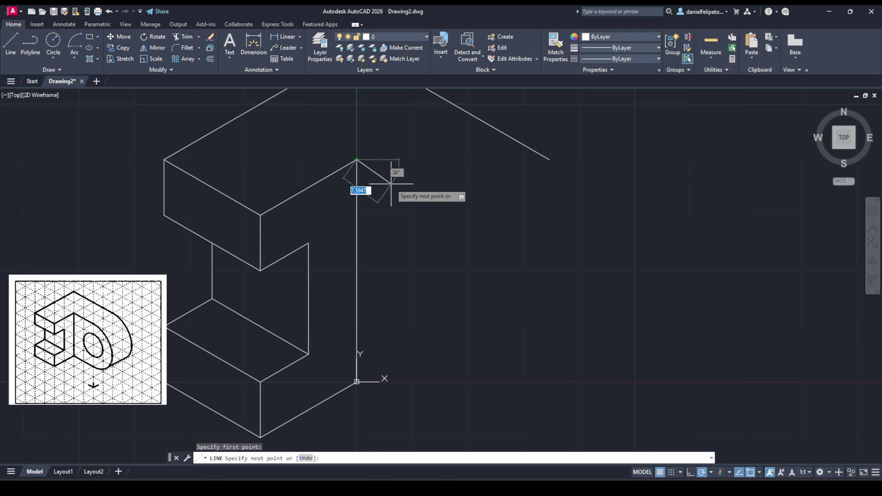
pyautogui.write('20')
pyautogui.press('Tab')
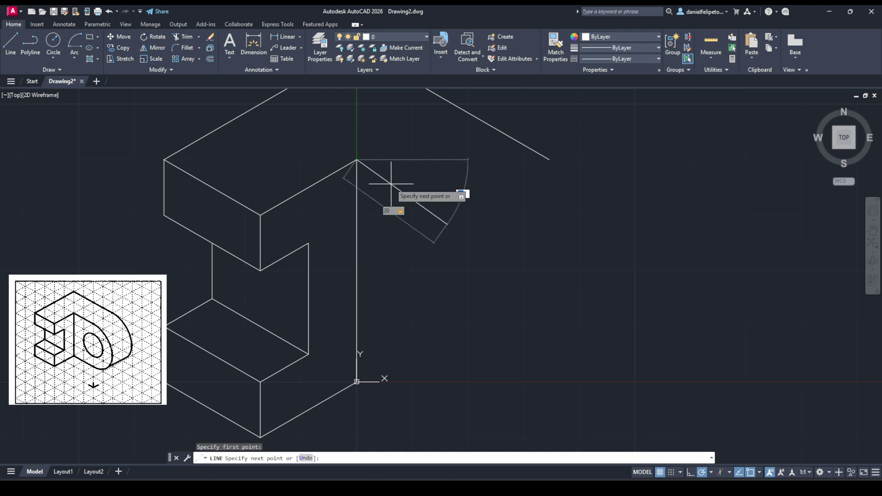
pyautogui.write('30')
pyautogui.press('Return')
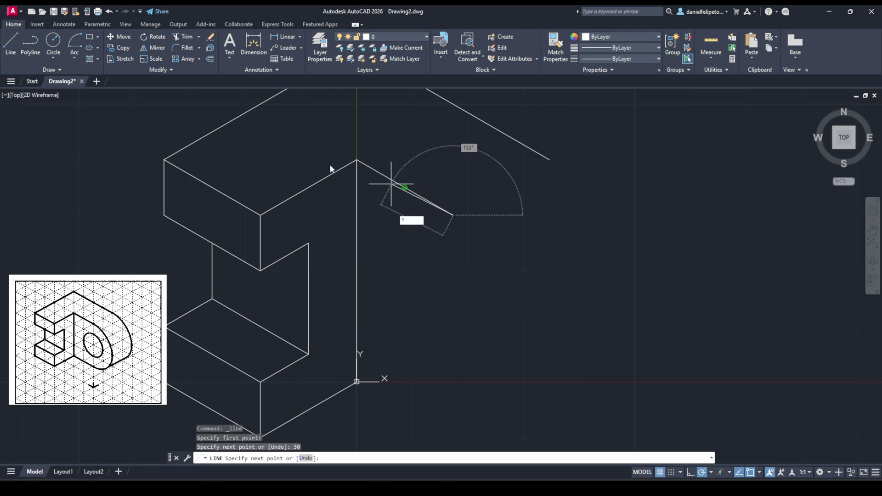
pyautogui.press('Escape')
pyautogui.press('Escape')
# Draw a 20-unit line down-right at 30° from the lower end of the long vertical edge at the origin.
pyautogui.moveTo(311, 247); pyautogui.dragTo(295, 196, button='middle')
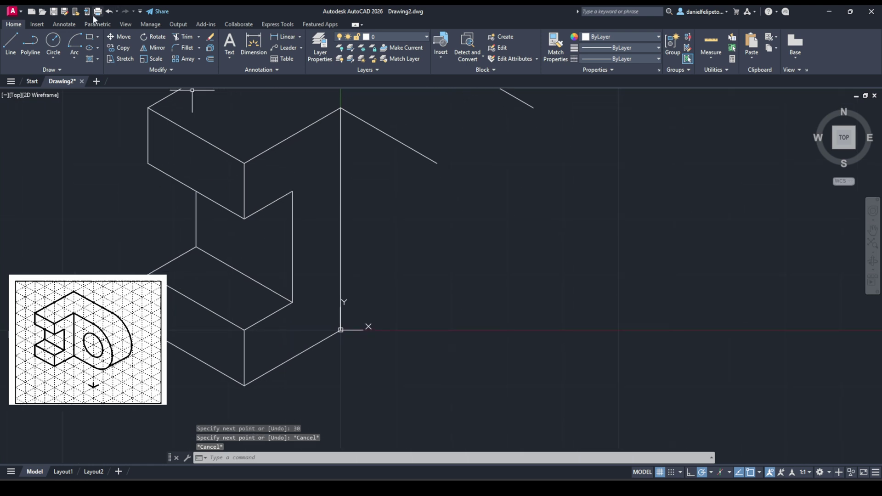
pyautogui.click(341, 330)
pyautogui.write('20')
pyautogui.press('Tab')
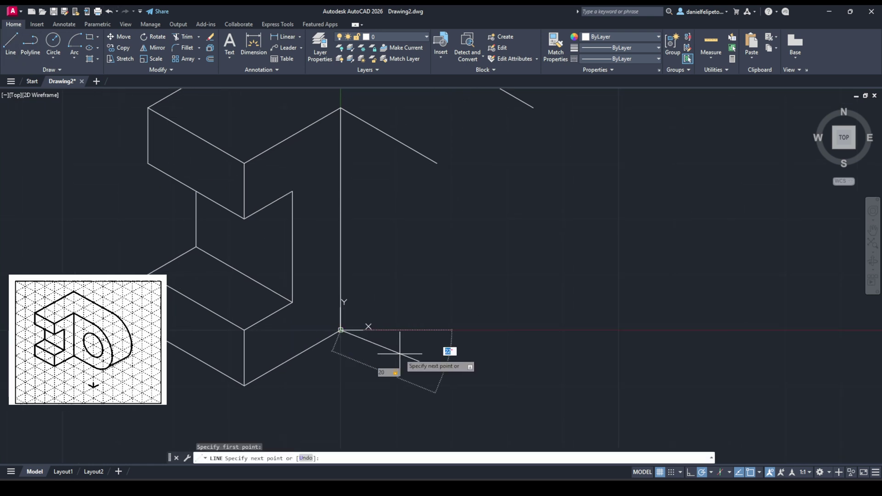
pyautogui.write('30')
pyautogui.press('Return')
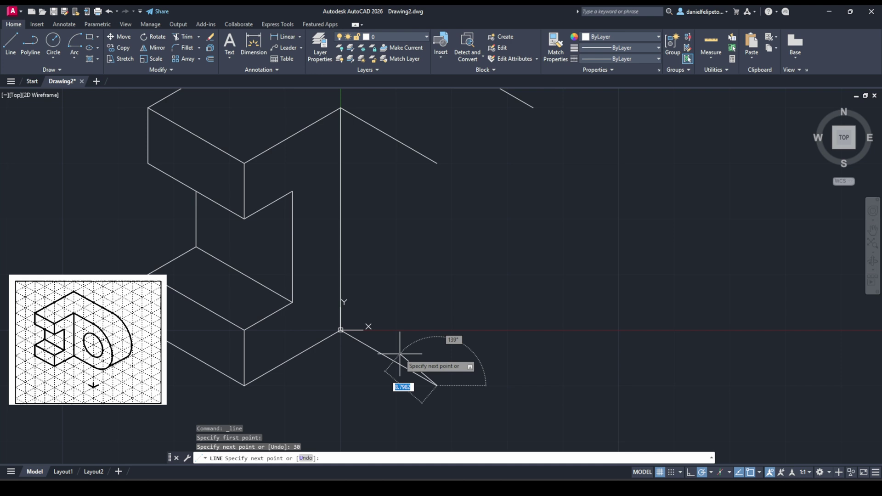
pyautogui.press('Escape')
# Create a new layer named 20 and set its colour to yellow.
pyautogui.scroll(-2, 460, 316)
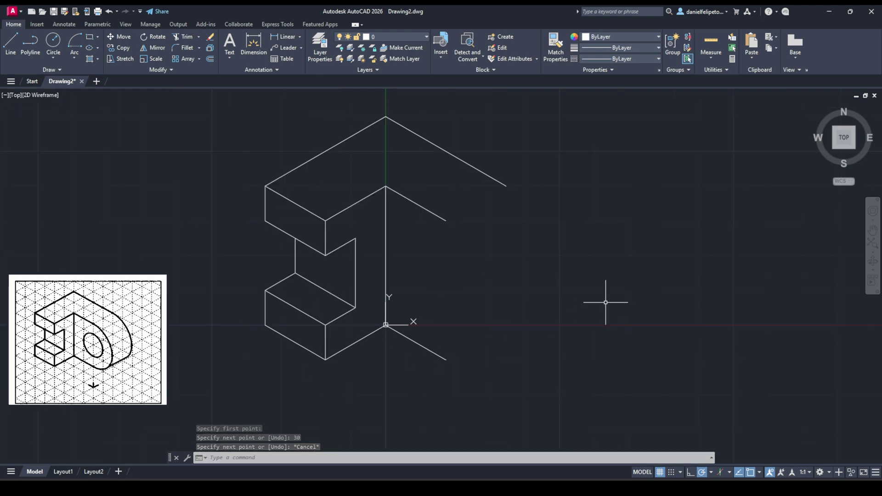
pyautogui.click(327, 53)
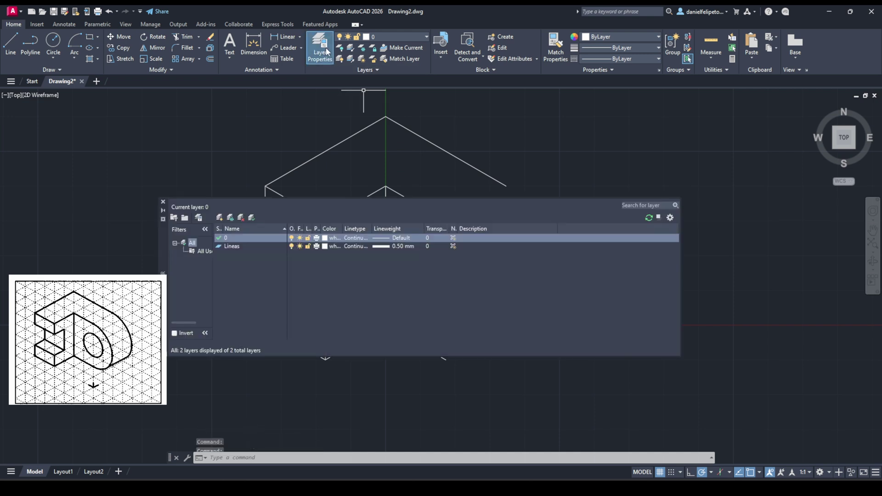
pyautogui.click(220, 218)
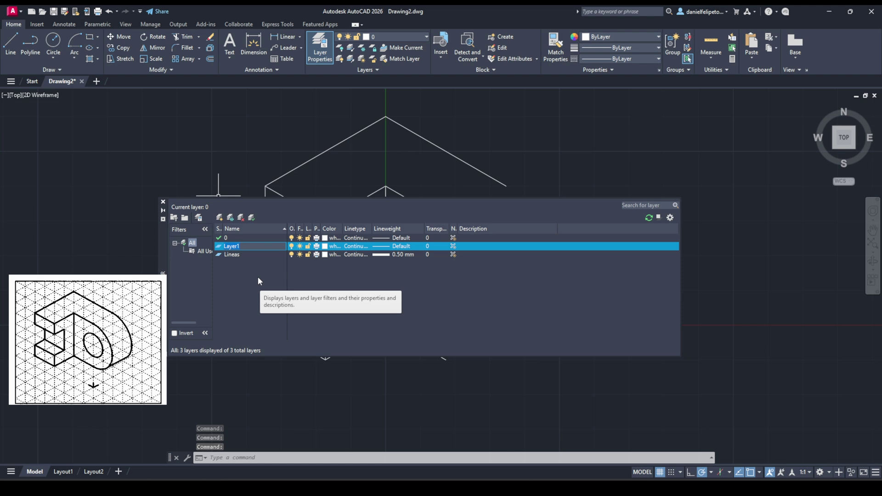
pyautogui.write('20')
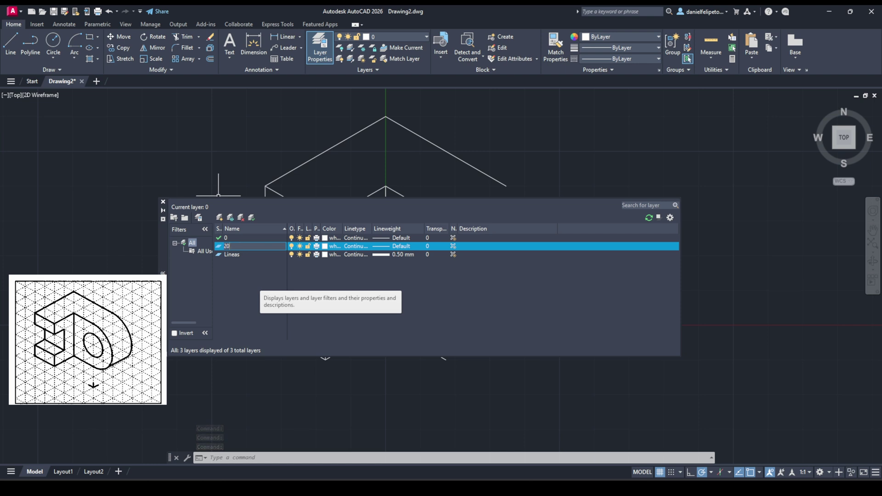
pyautogui.click(339, 247)
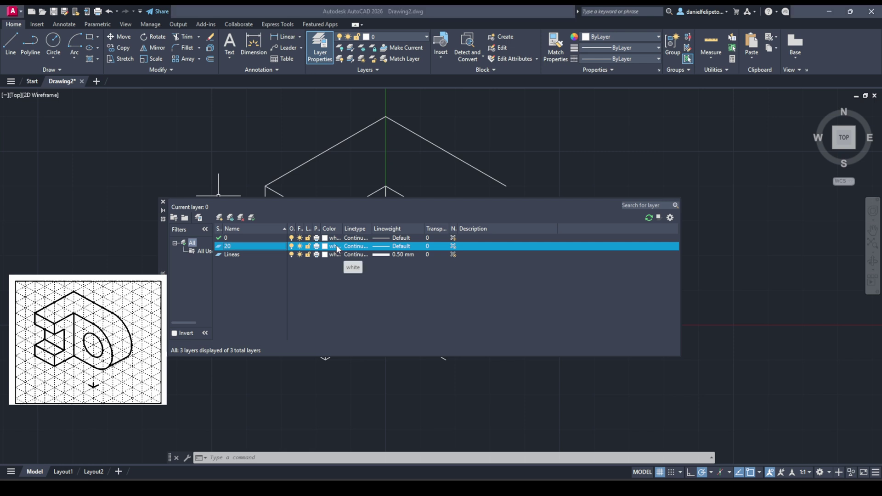
pyautogui.click(377, 278)
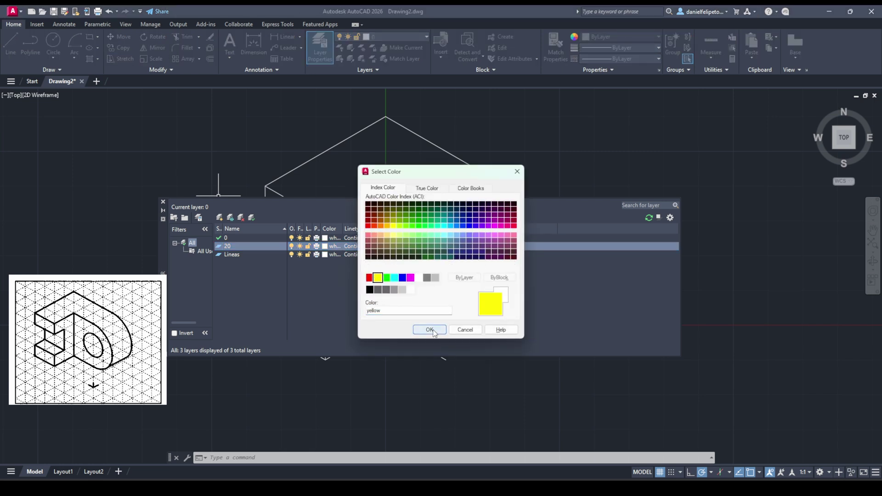
pyautogui.click(430, 330)
# Set the lineweight of layer 20 to 0.30 mm and close the layer properties.
pyautogui.click(412, 247)
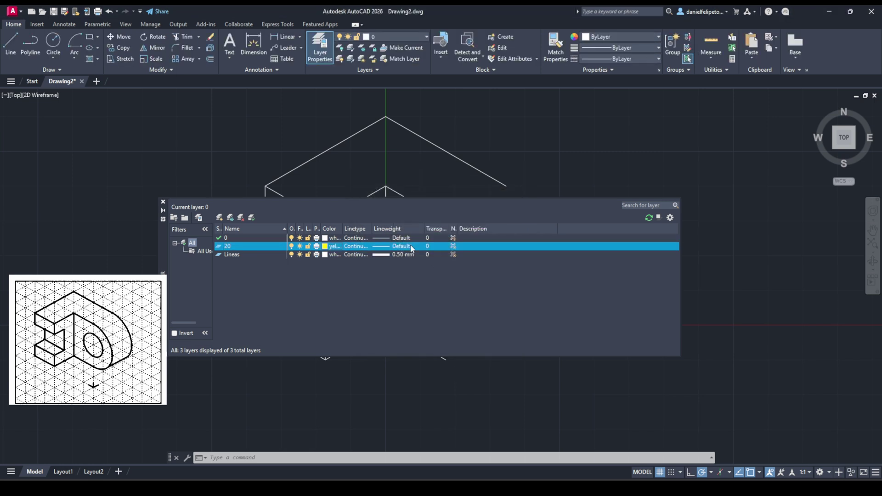
pyautogui.click(425, 259)
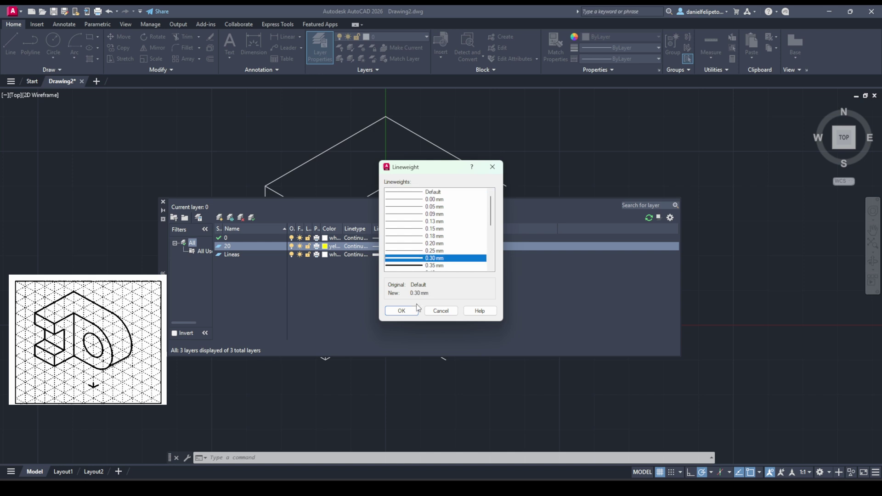
pyautogui.click(406, 311)
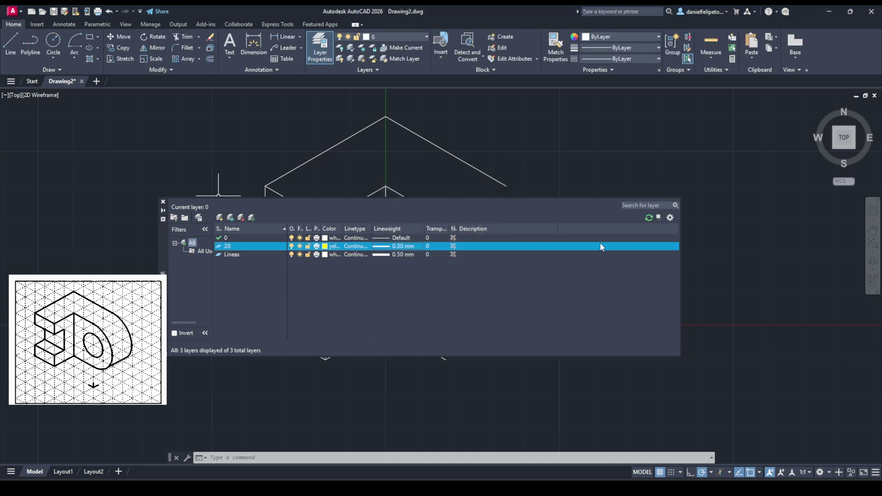
pyautogui.click(163, 202)
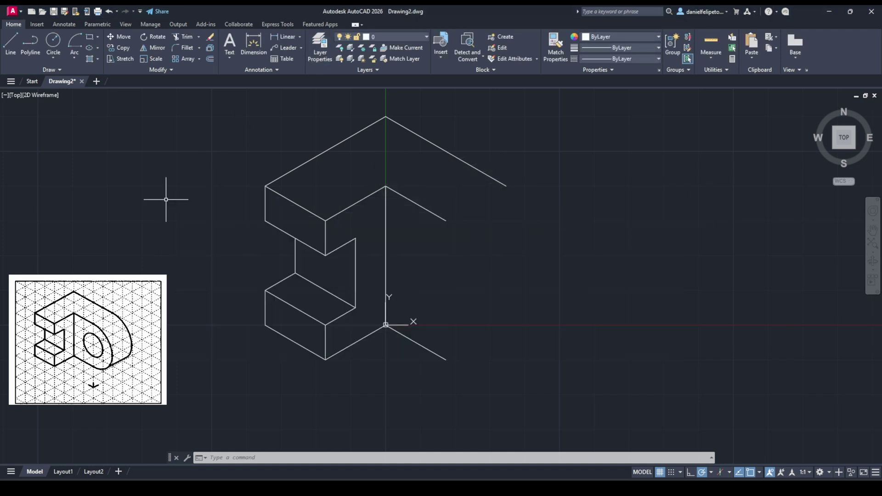
# Make layer 20 current and draw a vertical construction line joining the free ends of the two 20-unit lines.
pyautogui.click(393, 36)
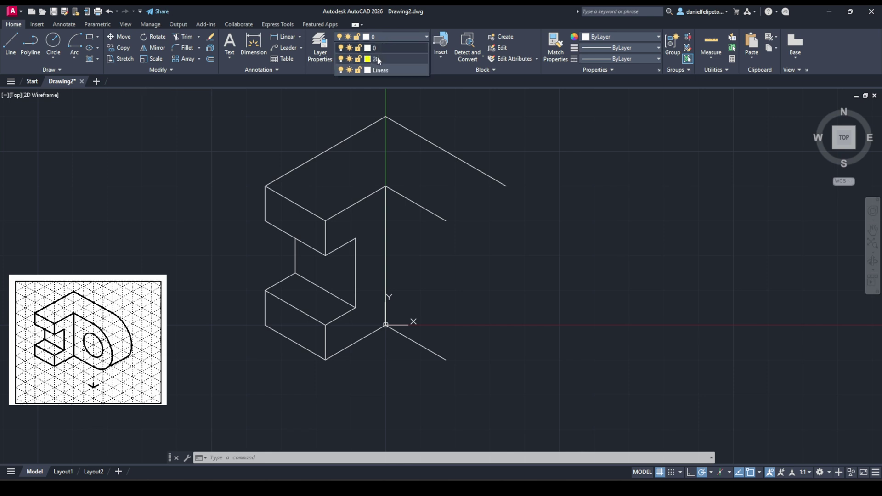
pyautogui.click(377, 59)
pyautogui.click(16, 38)
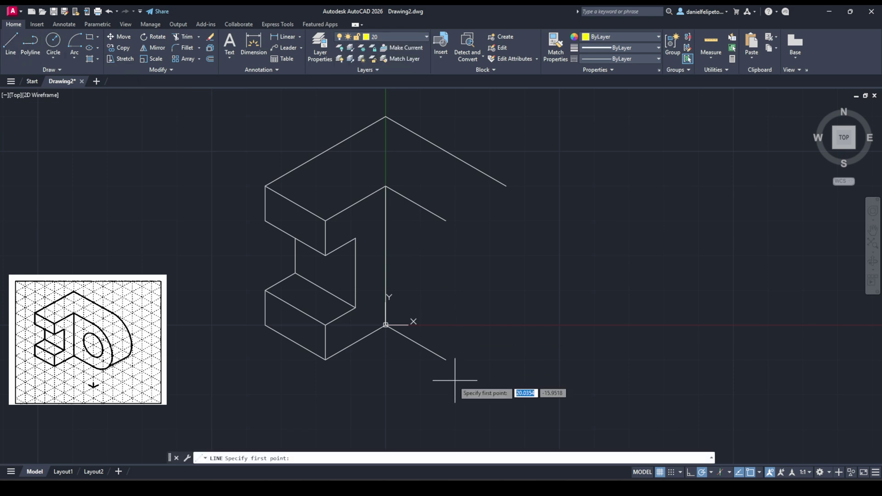
pyautogui.click(445, 360)
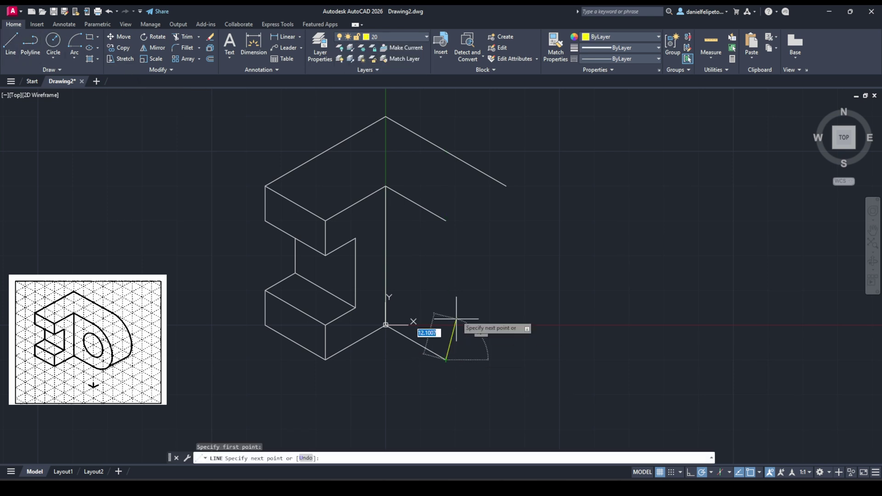
pyautogui.click(445, 221)
pyautogui.press('Escape')
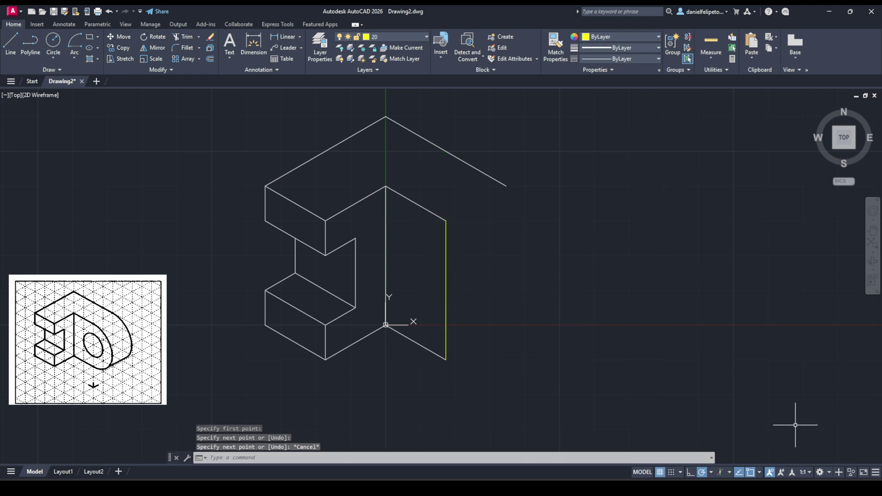
# Check the midpoint snap and start a line at the yellow vertical's midpoint with a 10-unit segment down-right at 30°.
pyautogui.click(760, 473)
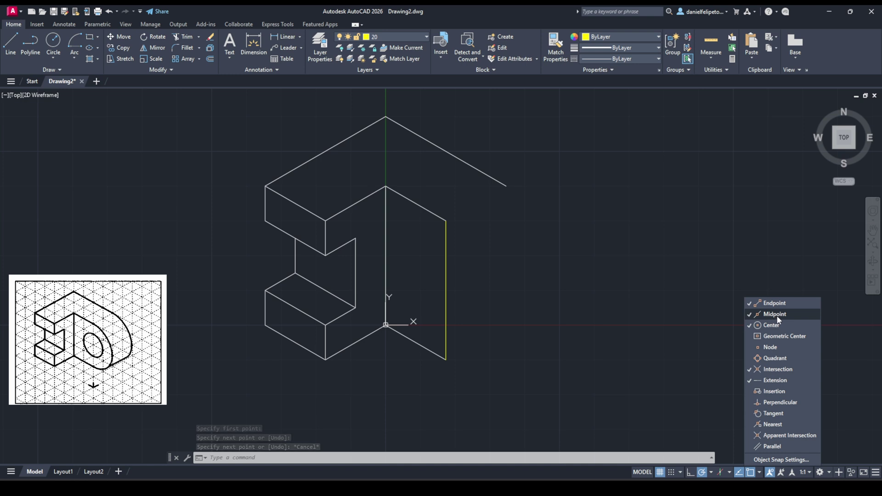
pyautogui.press('Escape')
pyautogui.click(19, 39)
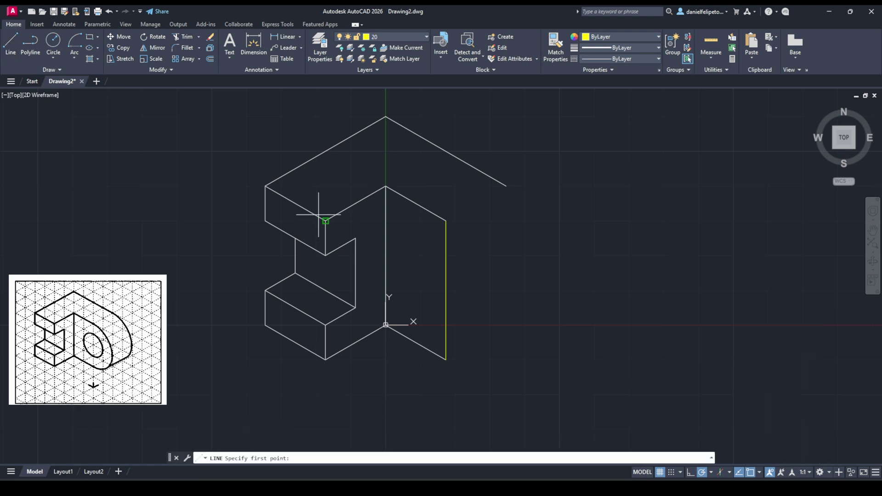
pyautogui.click(445, 290)
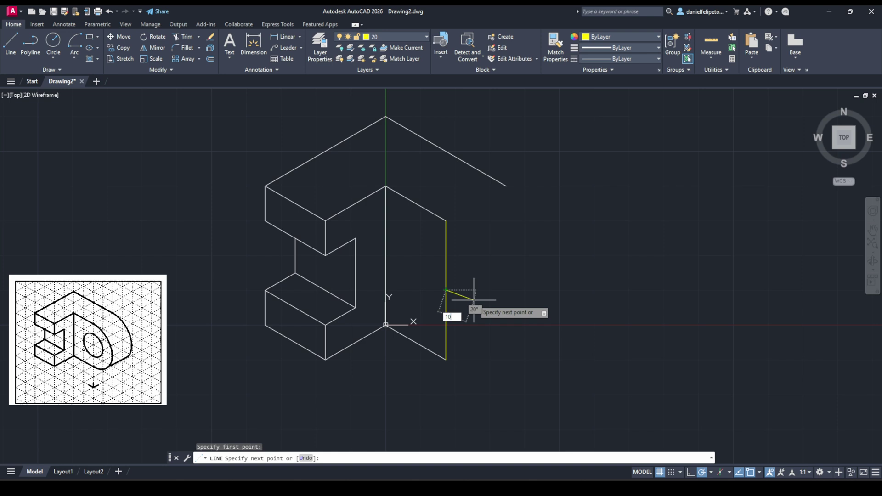
pyautogui.press('Tab')
pyautogui.write('30')
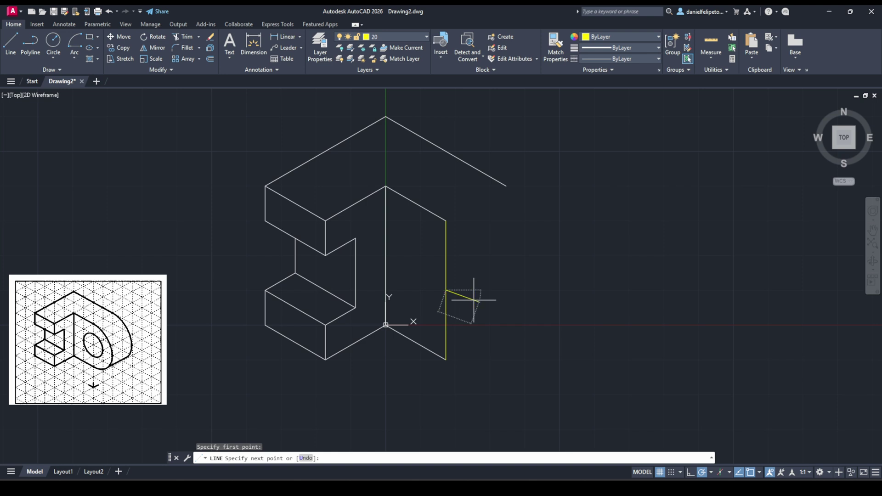
pyautogui.press('Return')
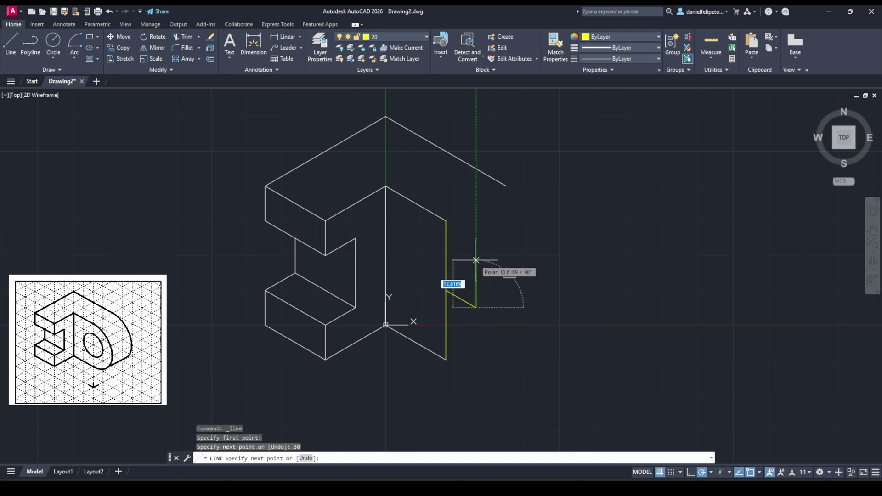
# Continue the construction line with a 10-unit segment straight up at 90°.
pyautogui.write('10')
pyautogui.press('Tab')
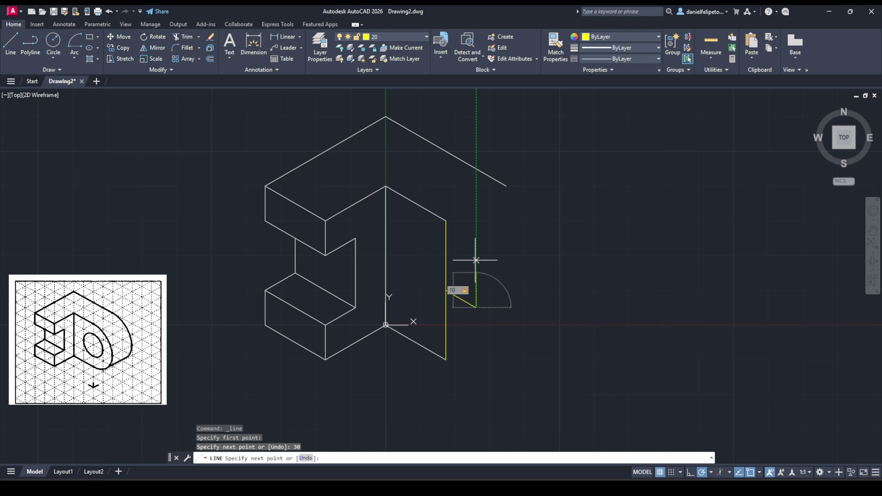
pyautogui.write('90')
pyautogui.press('Return')
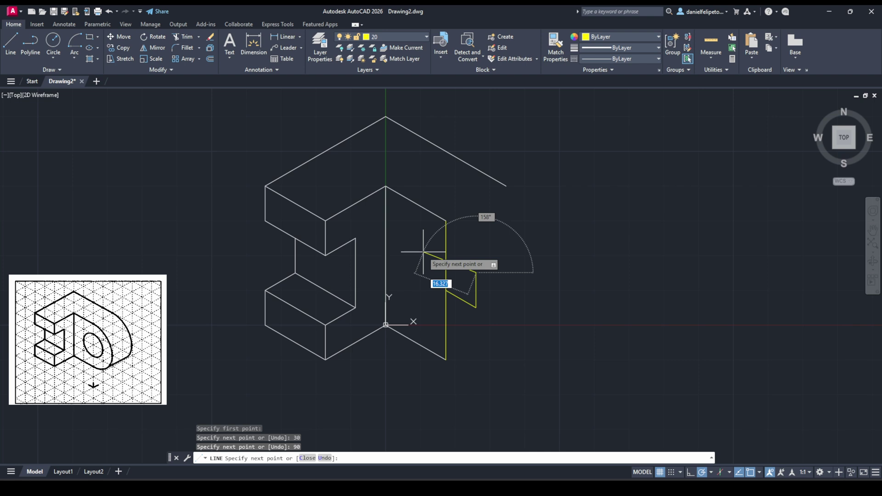
# Continue with a 20-unit segment up-left at 150° and a 20-unit segment straight down for the isometric square's upper and left edges.
pyautogui.press('Tab')
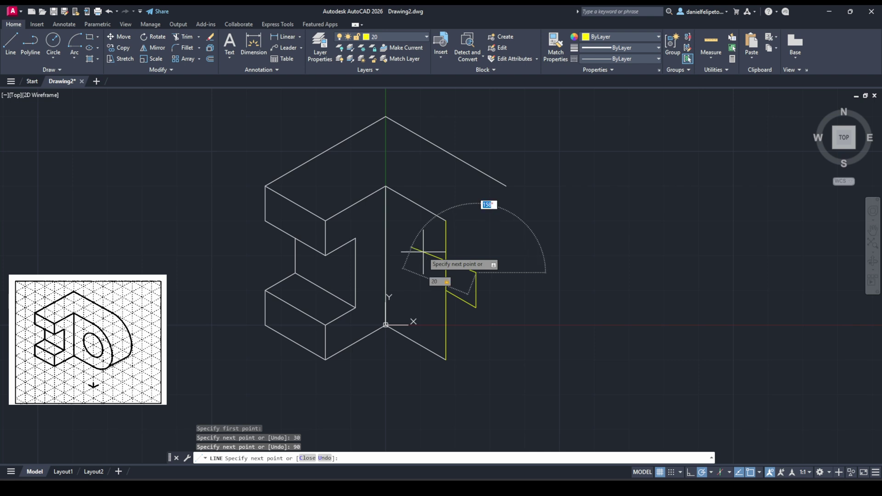
pyautogui.write('150')
pyautogui.press('Return')
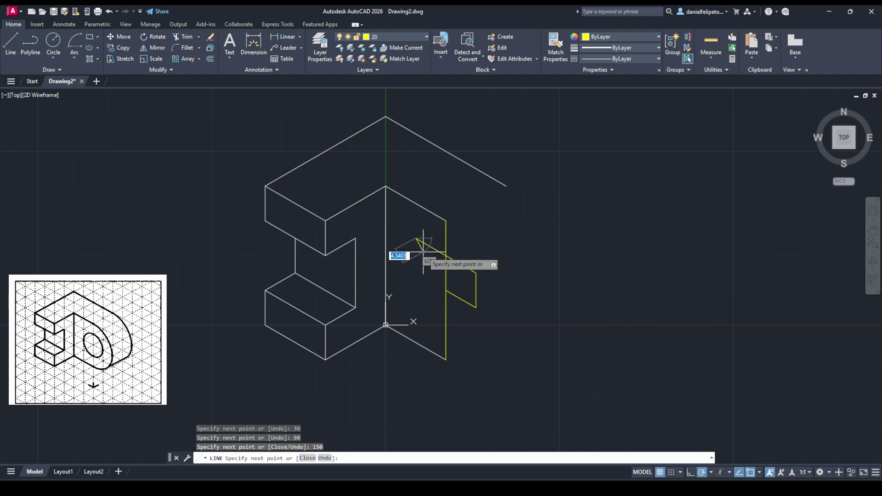
pyautogui.write('20')
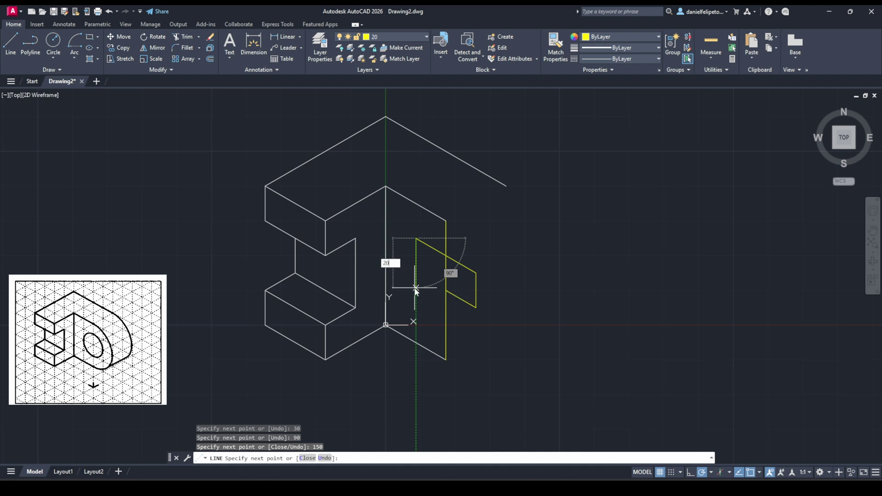
pyautogui.press('Tab')
pyautogui.press('Return')
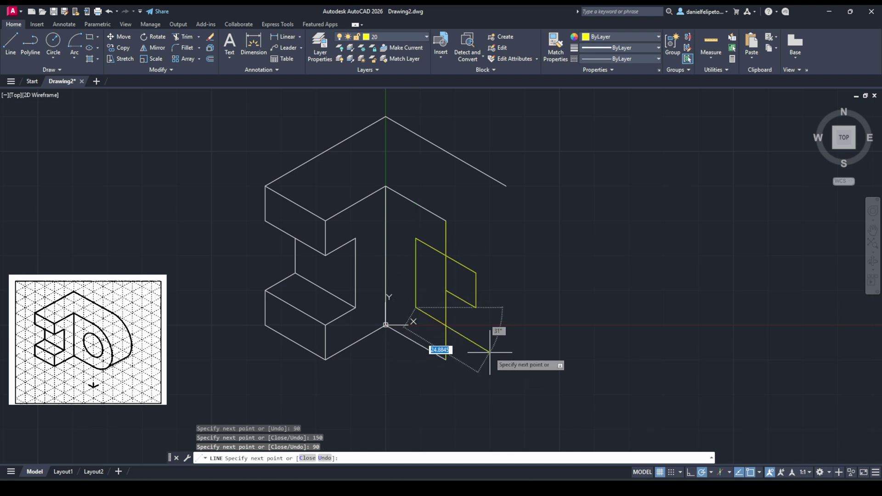
# Complete the isometric square with a 20-unit lower edge at 30° and its right side, and extend the centre line to the left edge's midpoint.
pyautogui.press('Tab')
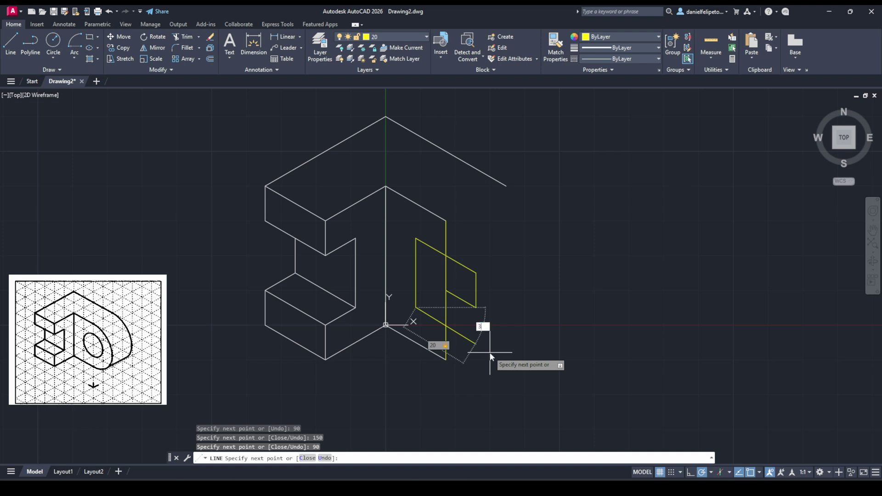
pyautogui.press('Return')
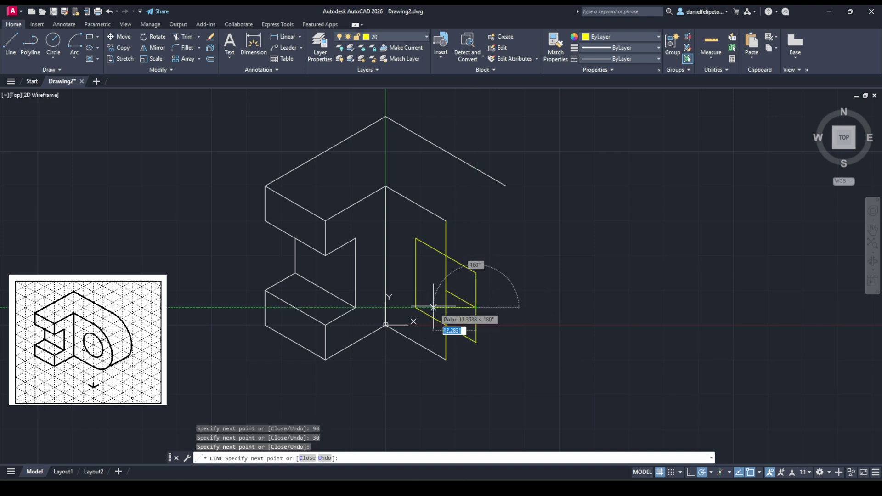
pyautogui.click(416, 274)
pyautogui.press('Escape')
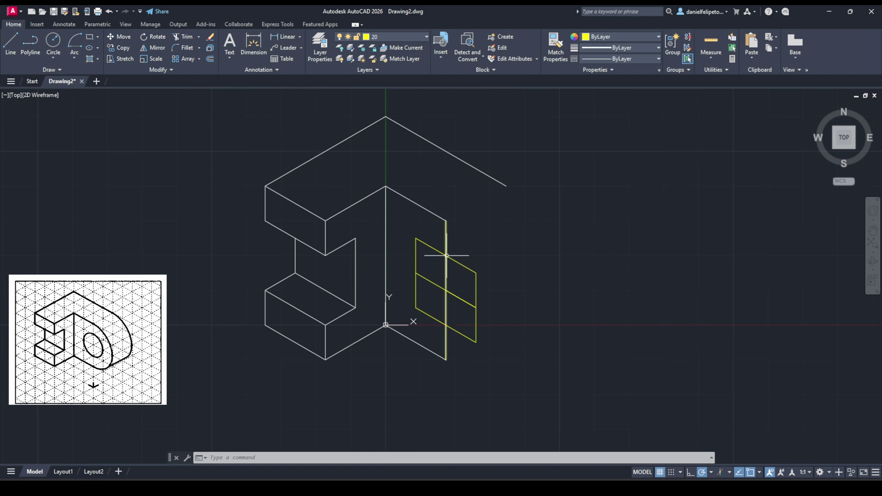
# Draw construction lines from the upper edge's midpoint to the square's lower-left corner and on to the right edge's midpoint.
pyautogui.click(10, 45)
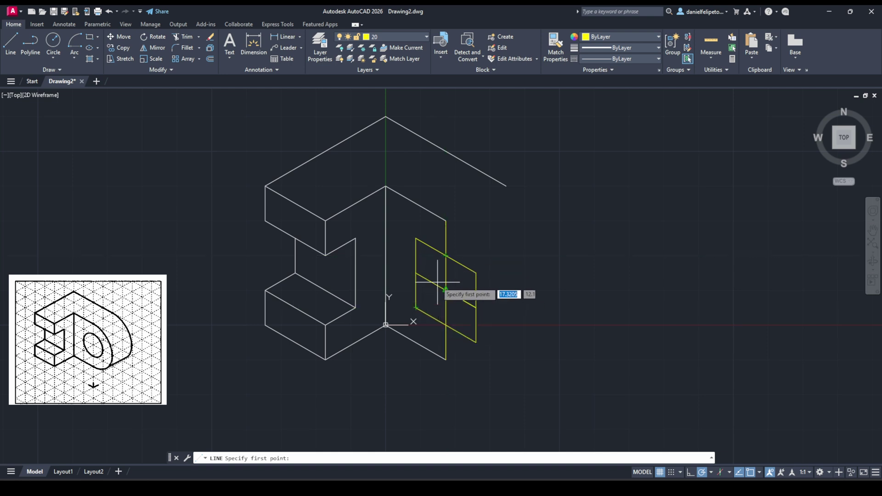
pyautogui.click(445, 256)
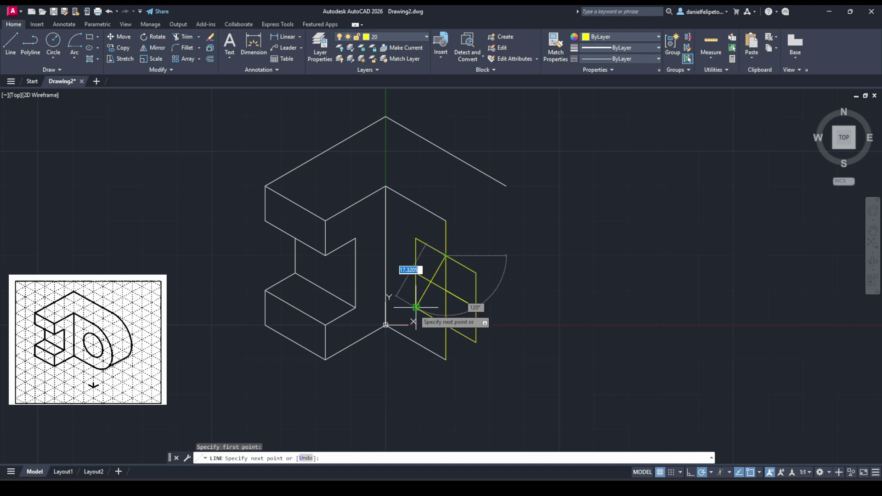
pyautogui.click(415, 307)
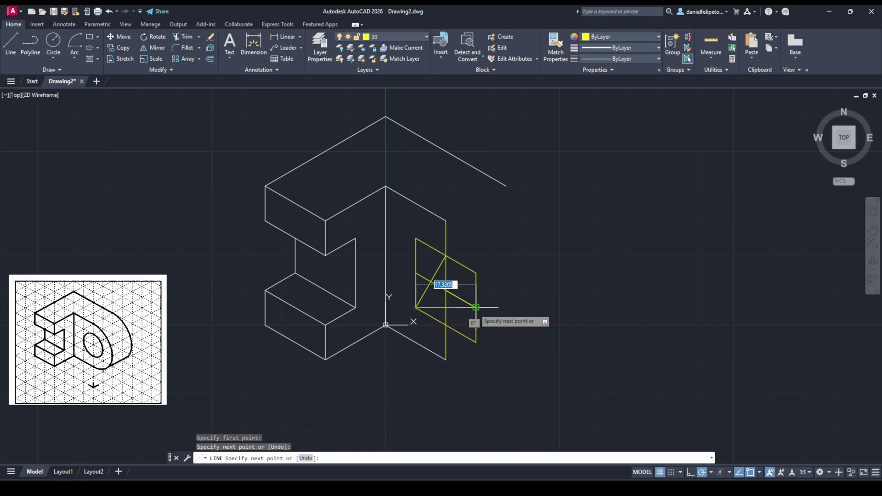
pyautogui.click(476, 306)
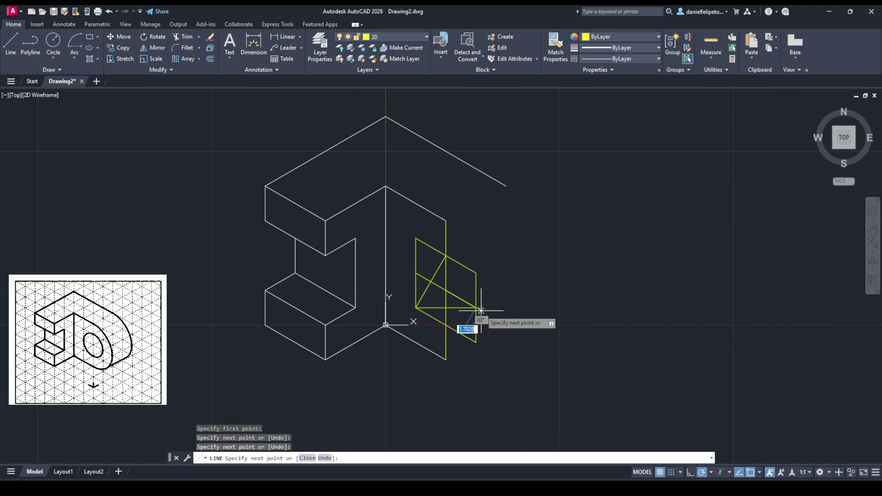
pyautogui.press('Escape')
# Draw construction lines from the left edge's midpoint to the isometric square's upper-right corner and on to the lower edge's midpoint.
pyautogui.click(10, 43)
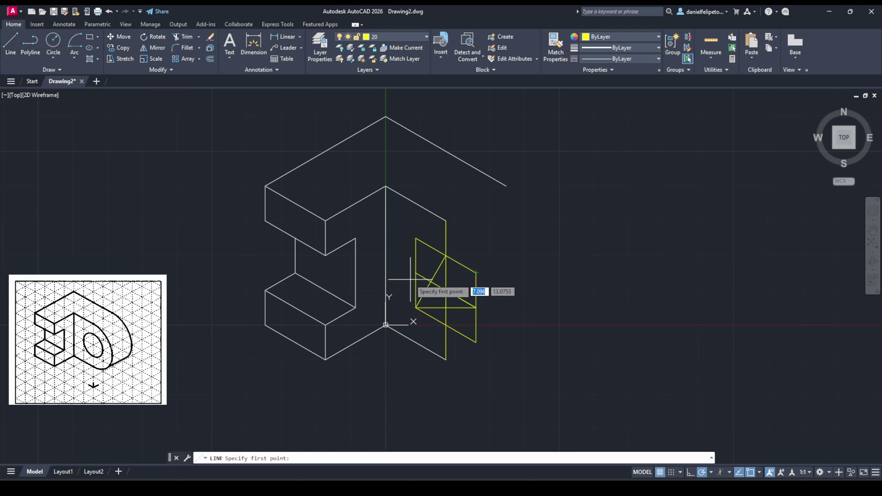
pyautogui.click(416, 273)
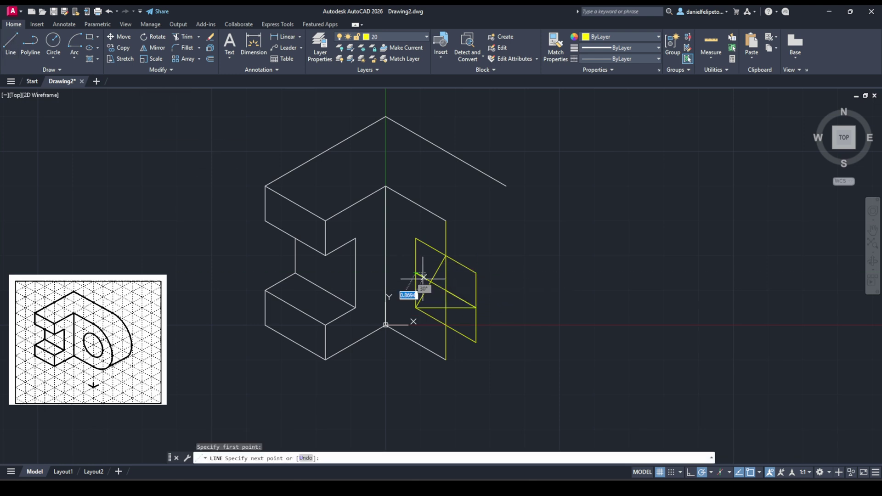
pyautogui.click(475, 272)
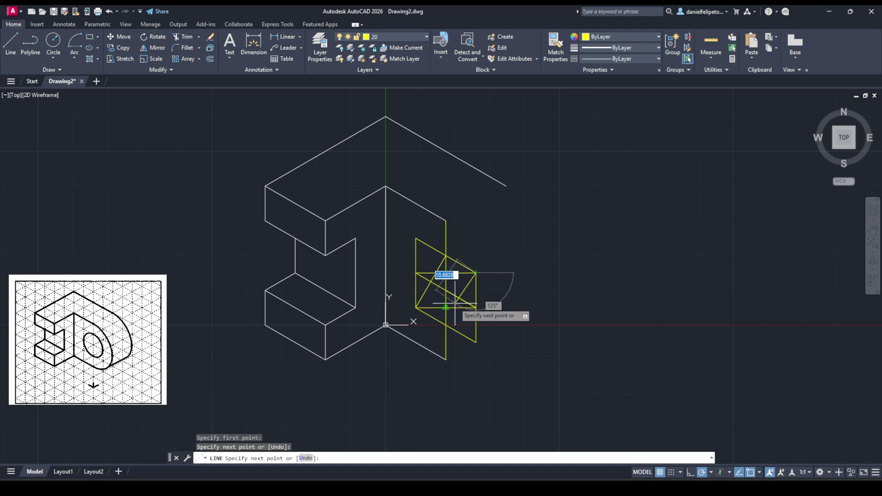
pyautogui.click(446, 325)
pyautogui.press('Escape')
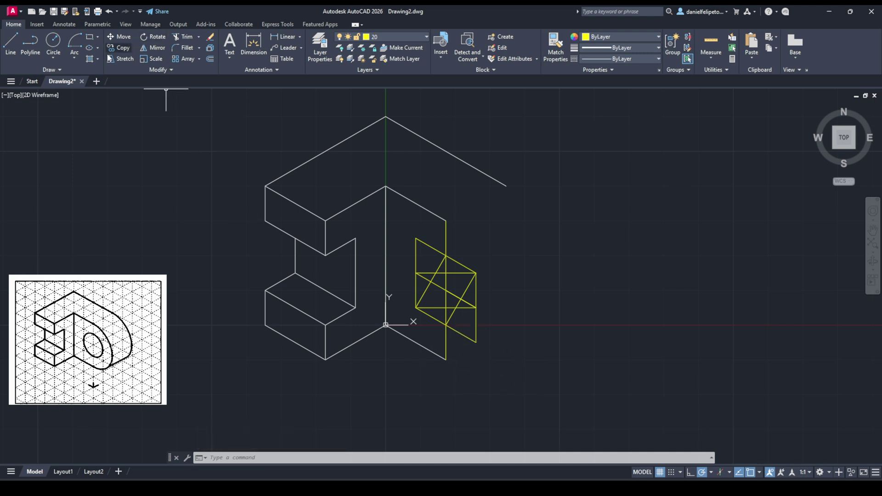
# On layer Lineas, draw a Center, Start, End arc about the upper-left construction intersection, from the upper edge's midpoint to the left edge's midpoint.
pyautogui.click(74, 57)
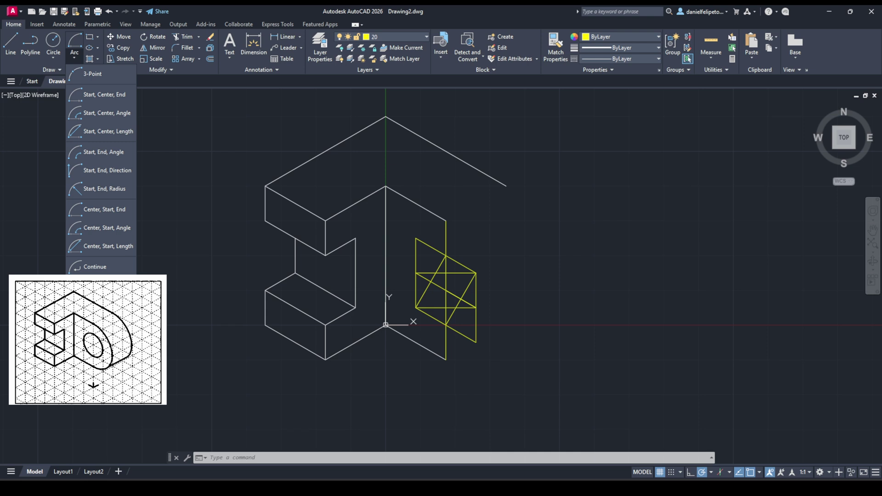
pyautogui.click(105, 211)
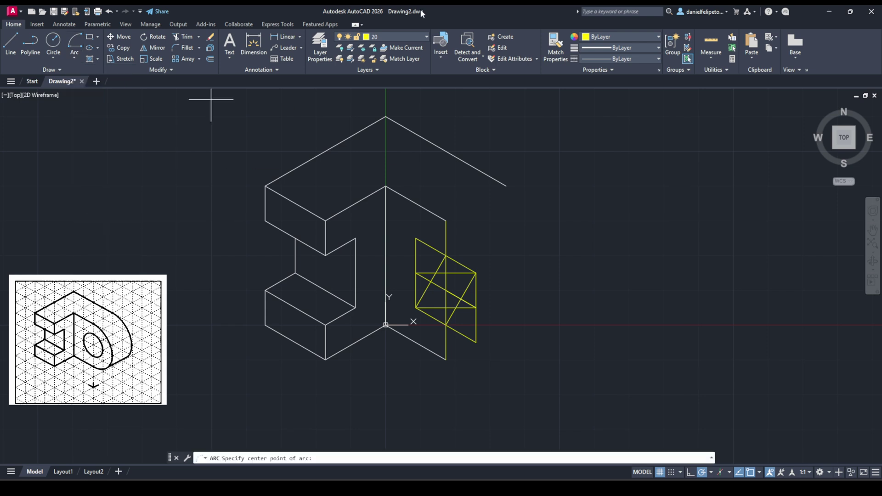
pyautogui.click(415, 35)
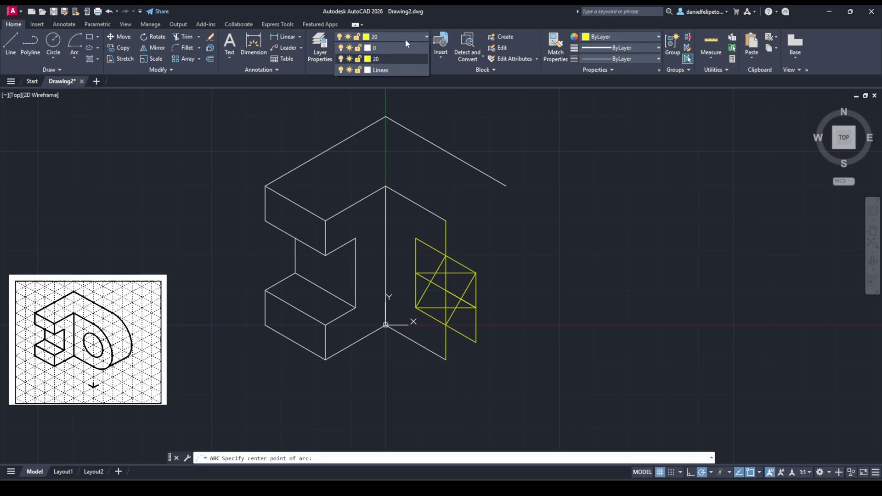
pyautogui.click(374, 70)
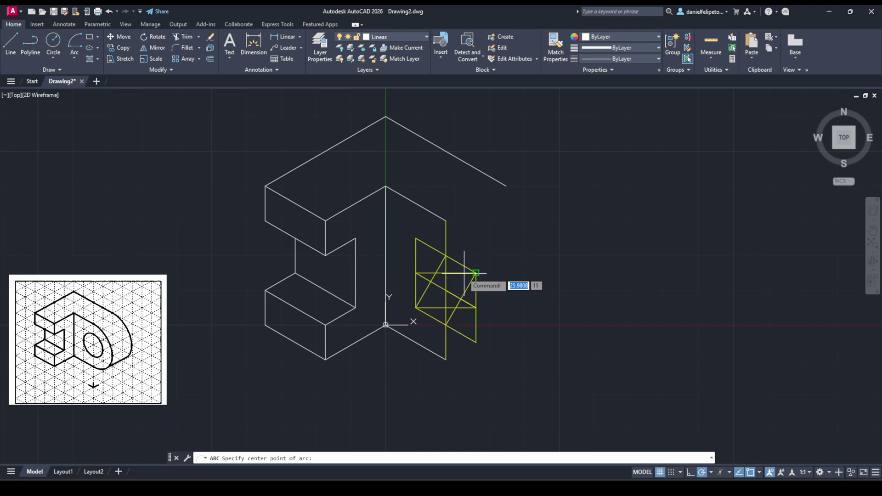
pyautogui.click(435, 273)
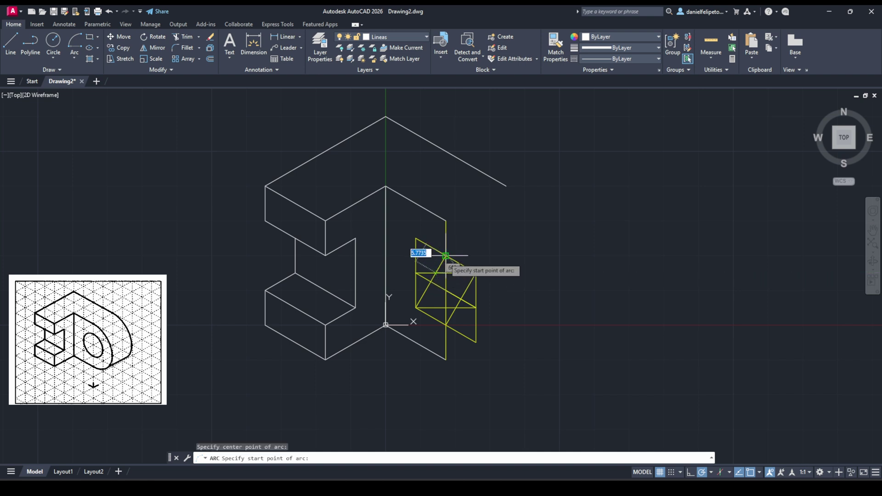
pyautogui.click(446, 256)
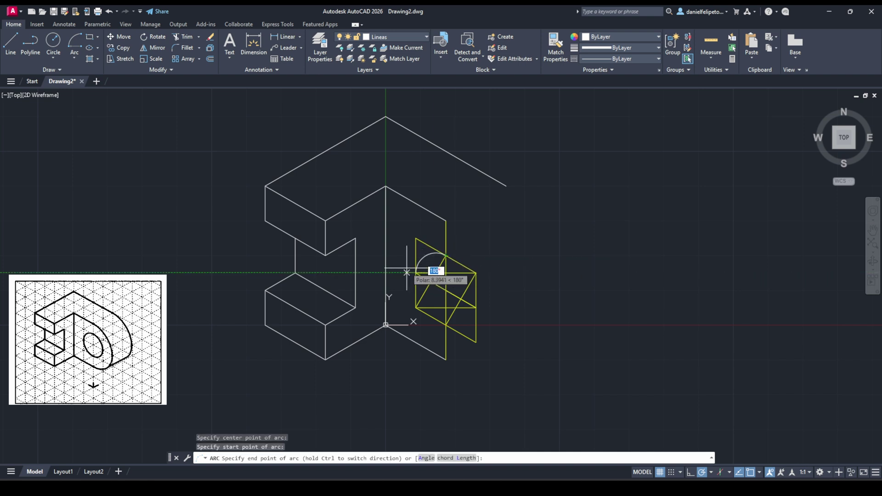
pyautogui.click(416, 273)
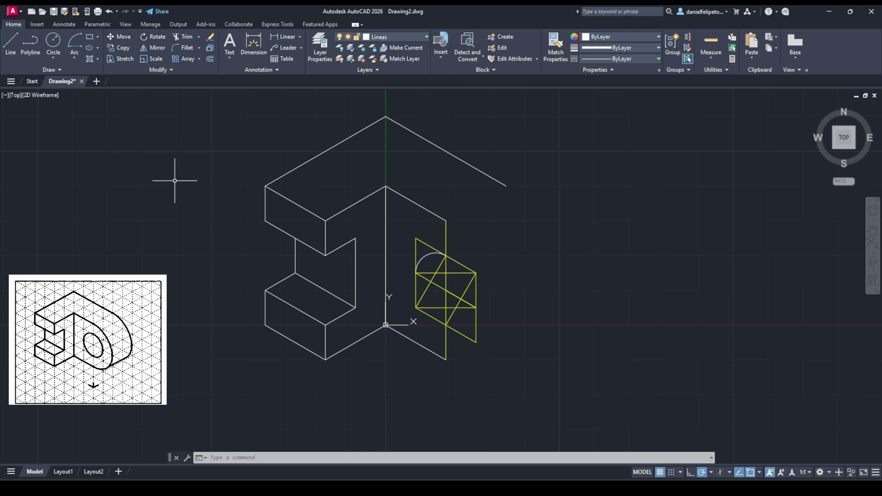
# Draw the hole's small lower-right arc about the lower construction intersection, from the right edge's midpoint to the lower edge's midpoint.
pyautogui.click(74, 42)
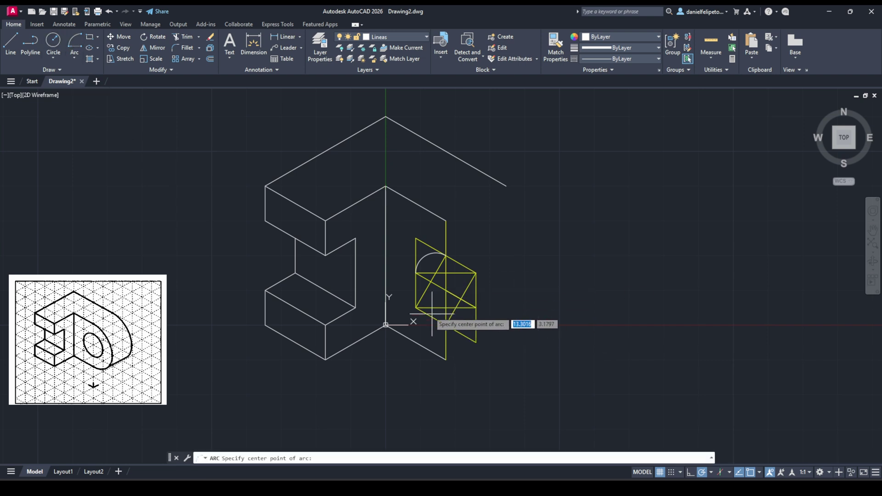
pyautogui.click(455, 307)
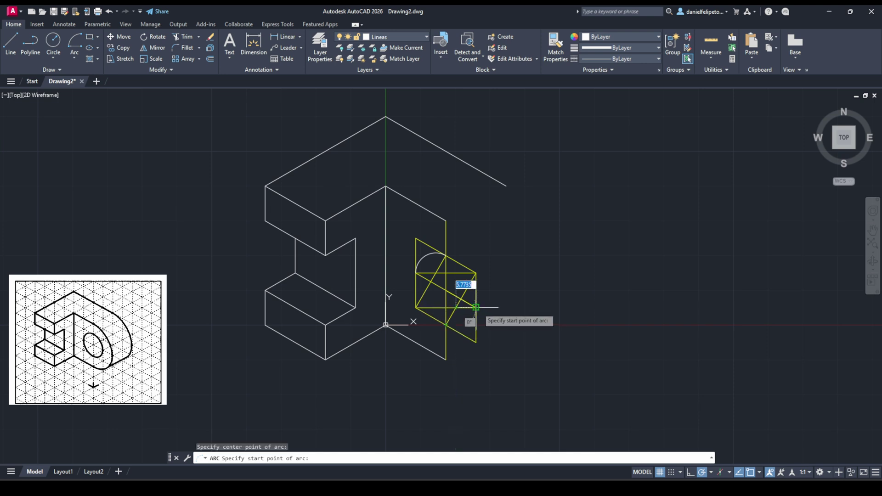
pyautogui.click(476, 307)
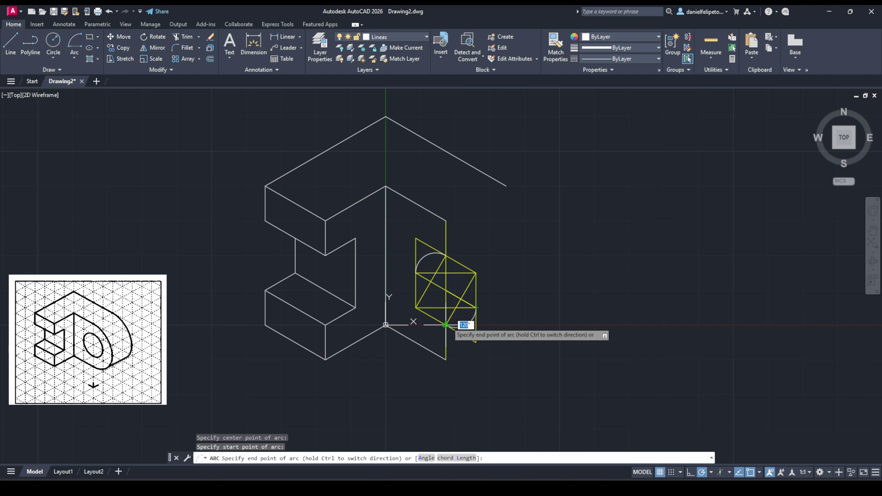
pyautogui.click(446, 325)
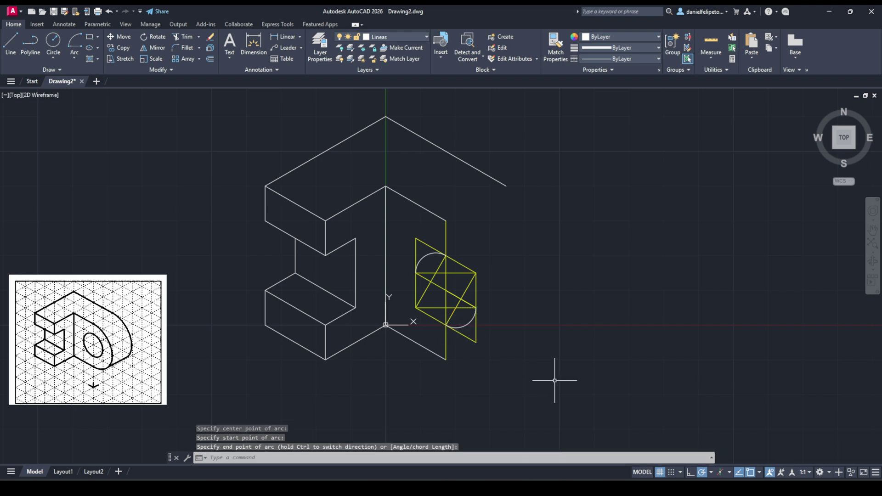
# Draw the hole's large arc centred on the square's lower-left corner, from the upper edge's midpoint to the right edge's midpoint.
pyautogui.click(76, 44)
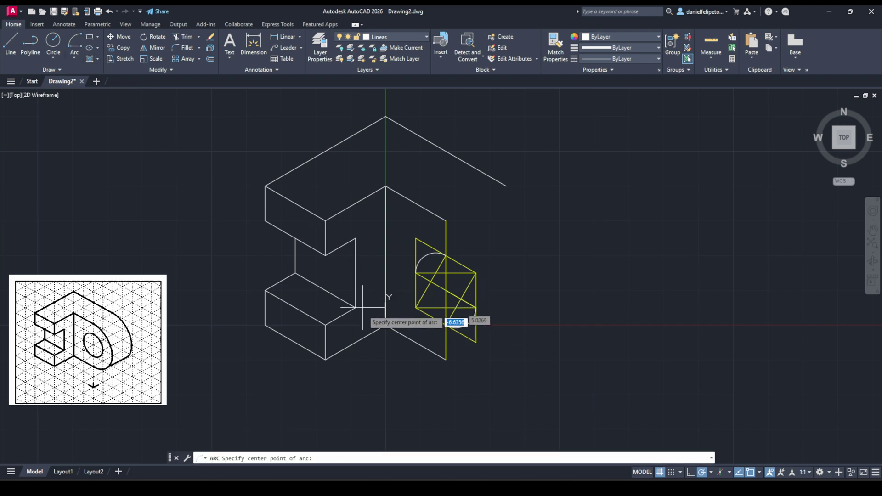
pyautogui.click(416, 307)
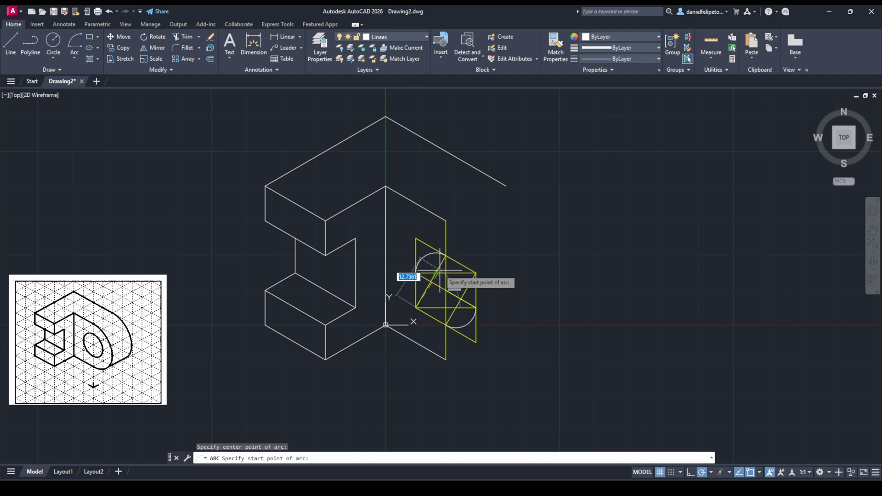
pyautogui.click(446, 255)
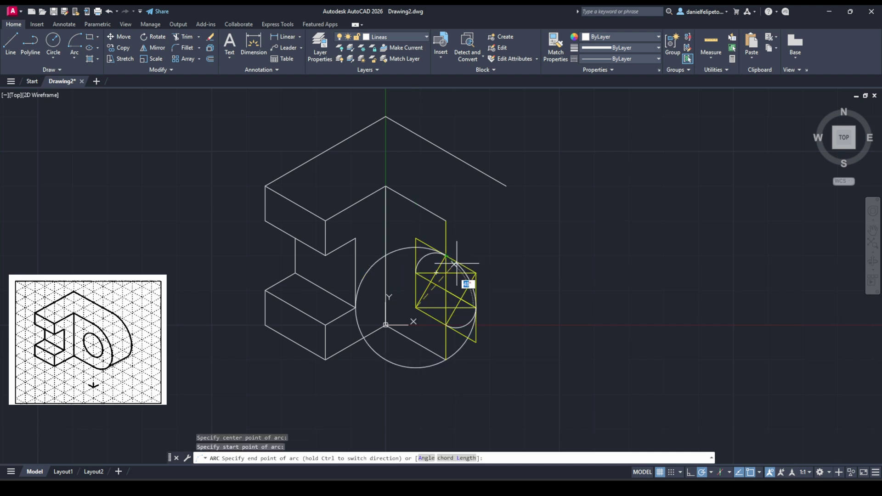
pyautogui.click(476, 307)
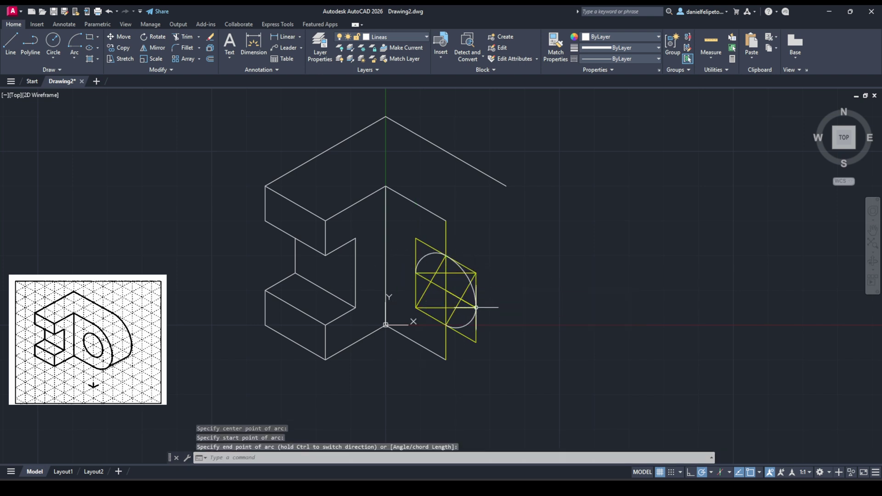
# Close the hole's outline with a large arc centred on the square's upper-right corner, from the left edge's midpoint to the lower edge's midpoint.
pyautogui.click(75, 38)
pyautogui.click(476, 272)
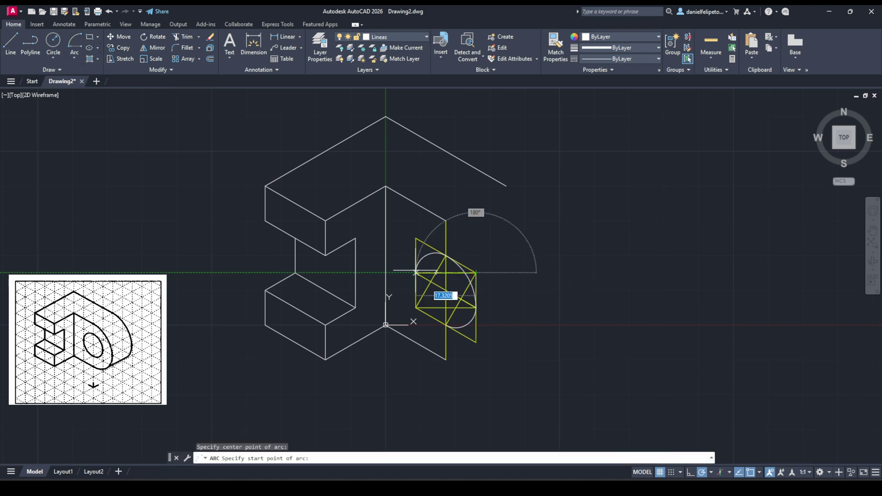
pyautogui.click(416, 272)
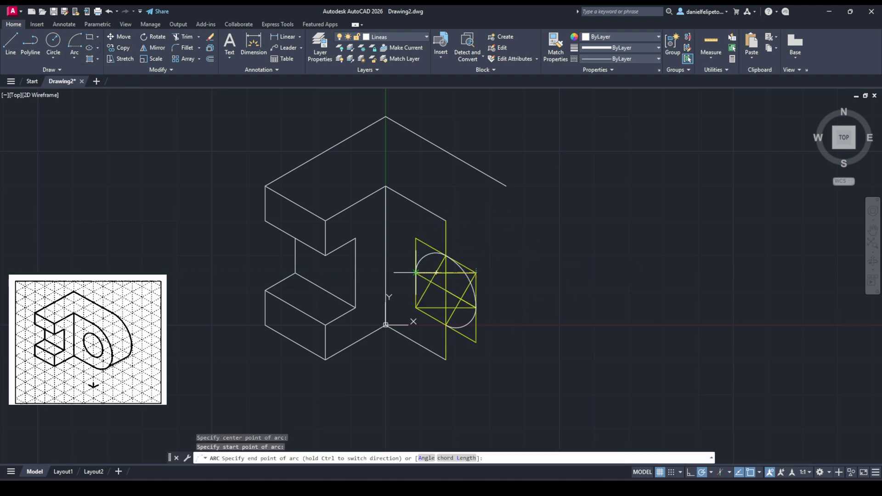
pyautogui.click(445, 325)
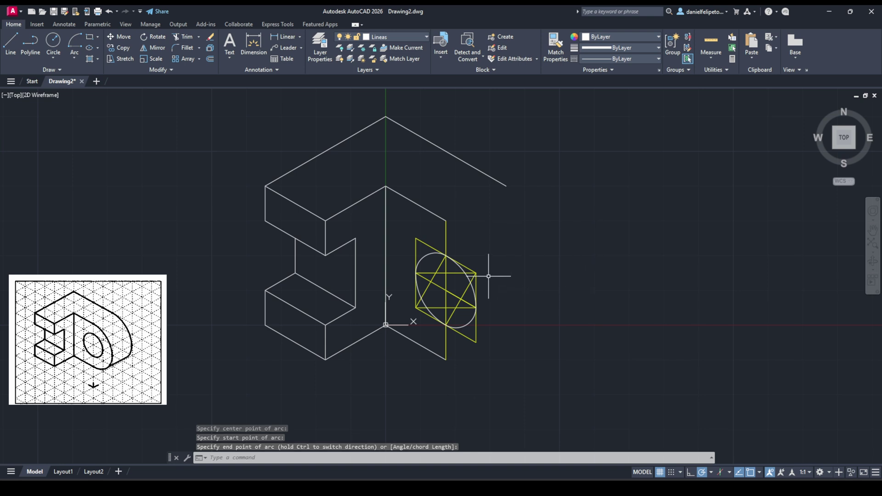
# Turn off layer 20 and create a new layer named 40 with the colour green.
pyautogui.click(422, 37)
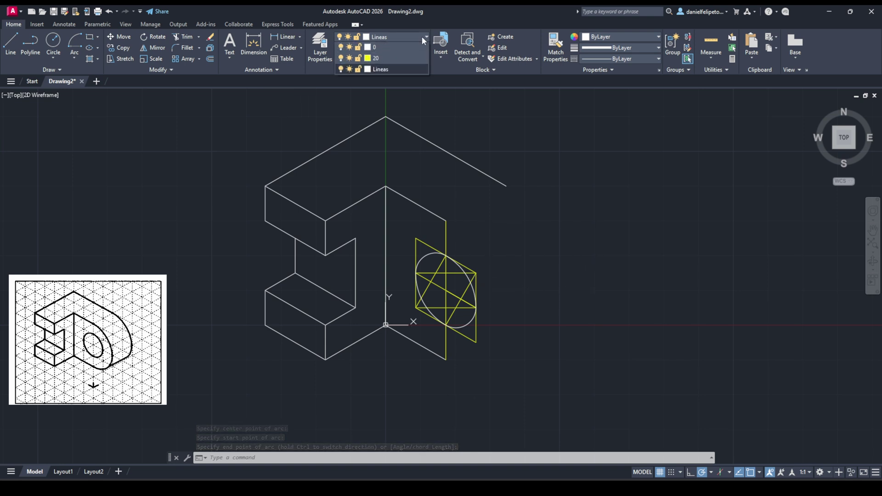
pyautogui.click(343, 58)
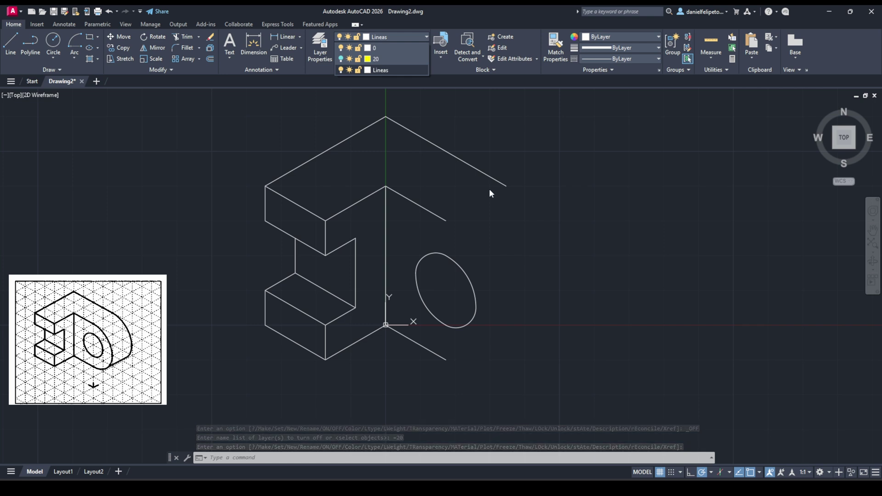
pyautogui.click(323, 41)
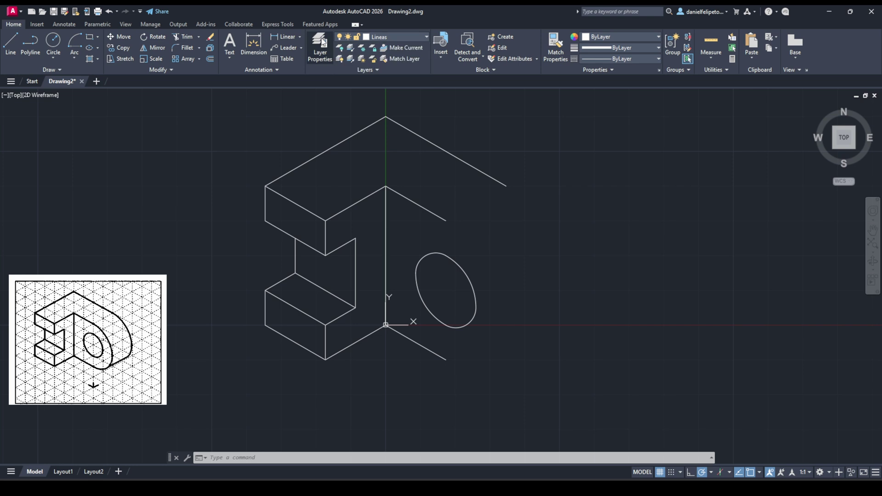
pyautogui.click(324, 41)
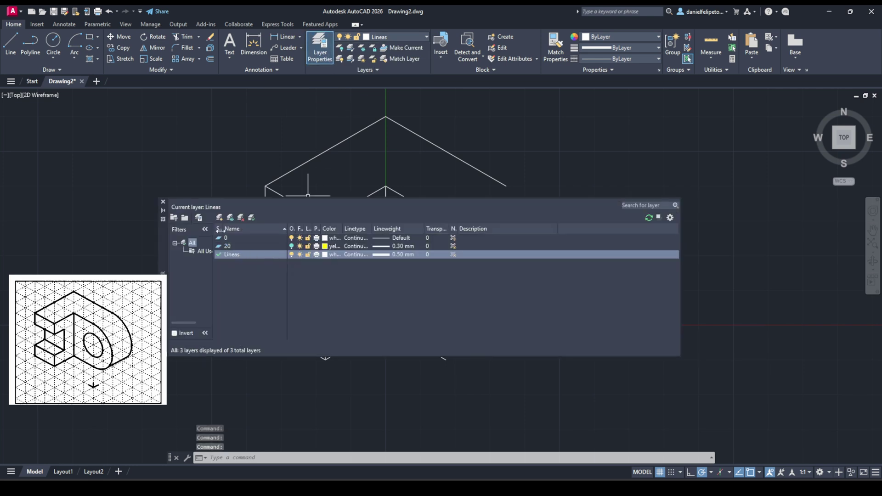
pyautogui.click(221, 218)
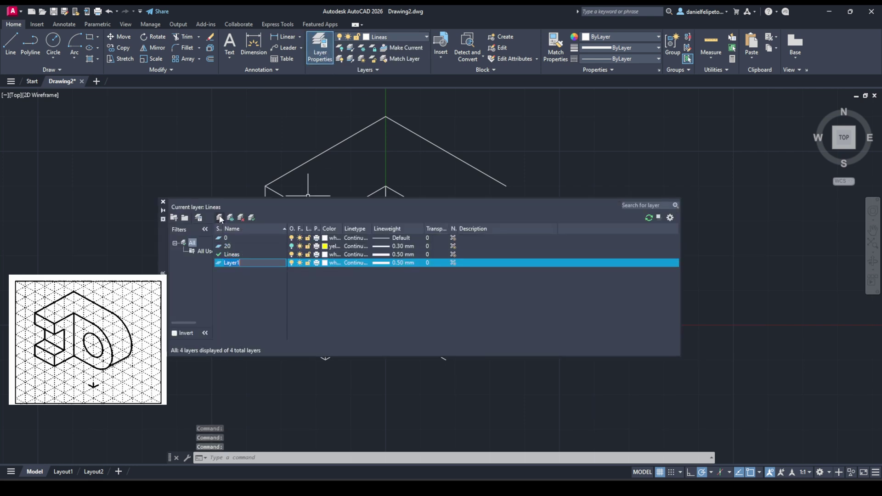
pyautogui.write('40')
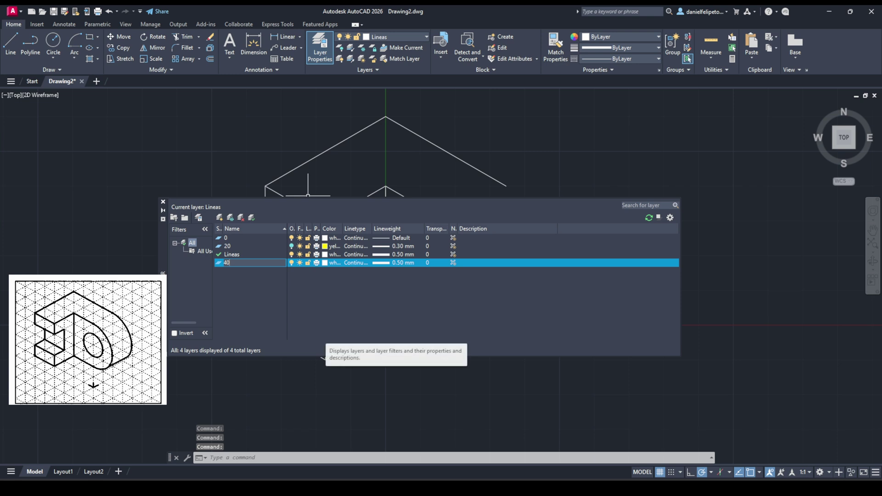
pyautogui.click(331, 262)
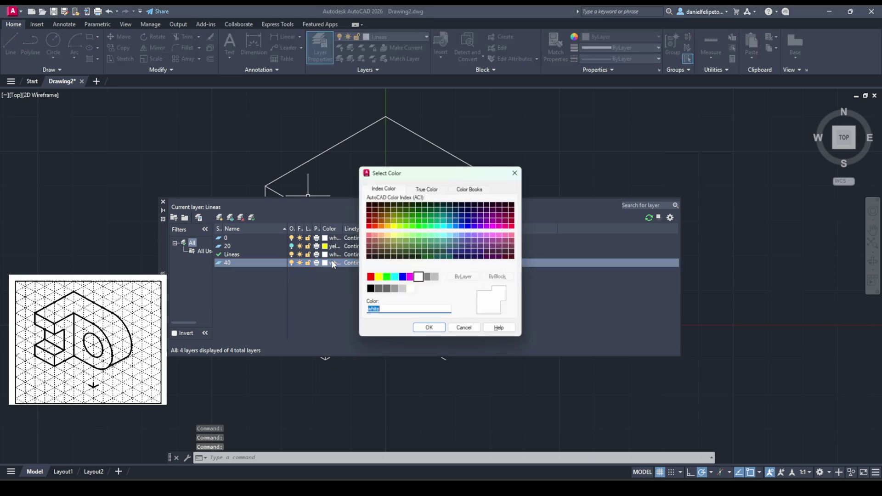
pyautogui.click(387, 278)
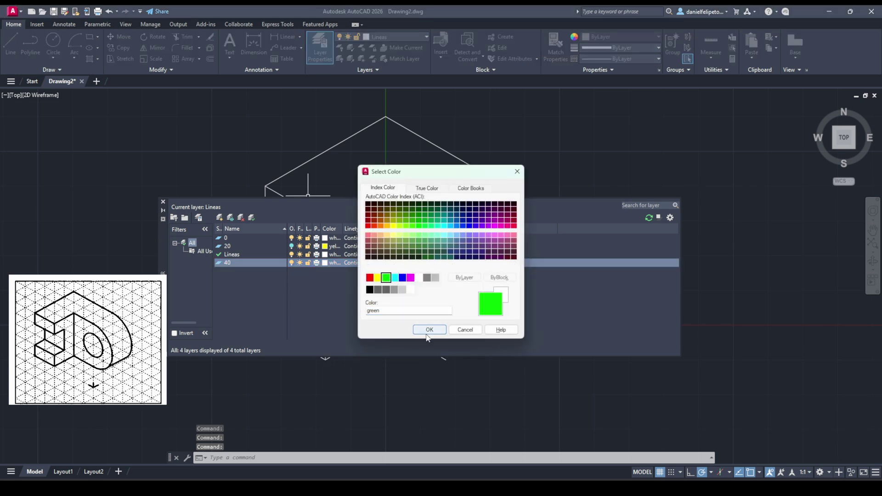
pyautogui.click(427, 329)
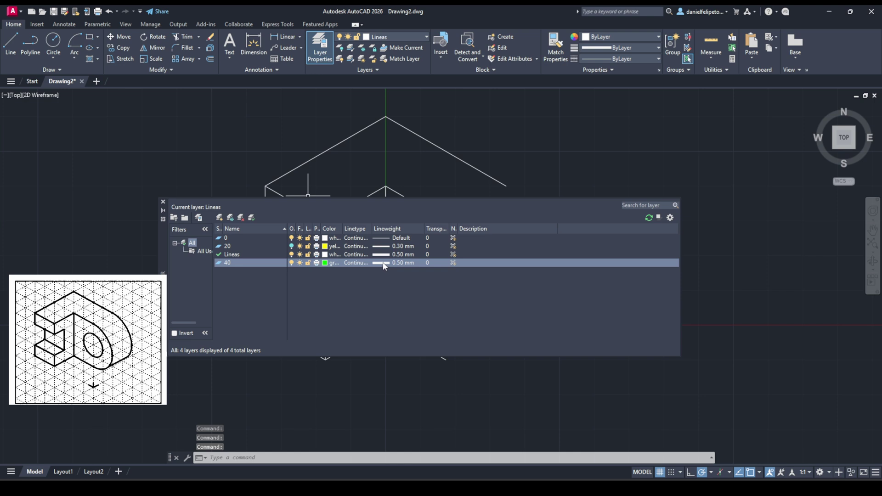
pyautogui.click(162, 203)
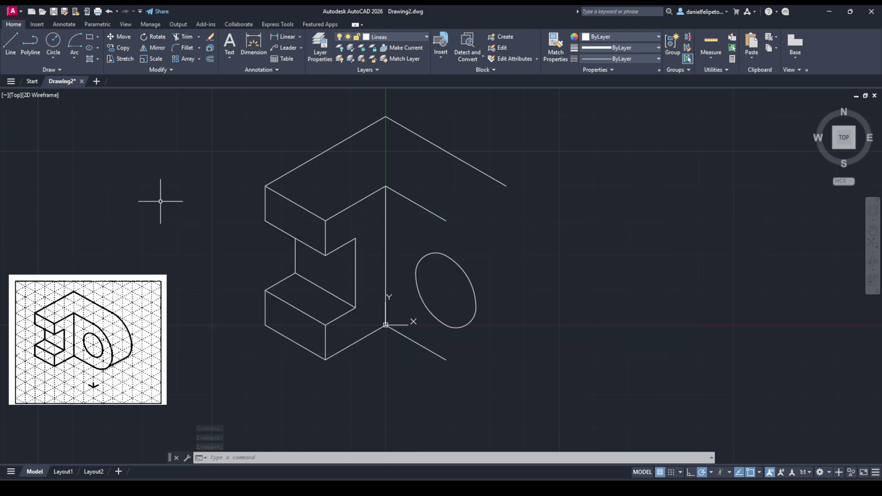
# Make layer 40 current and draw a vertical line from the end of the front face's lower edge to its upper edge's end.
pyautogui.click(375, 36)
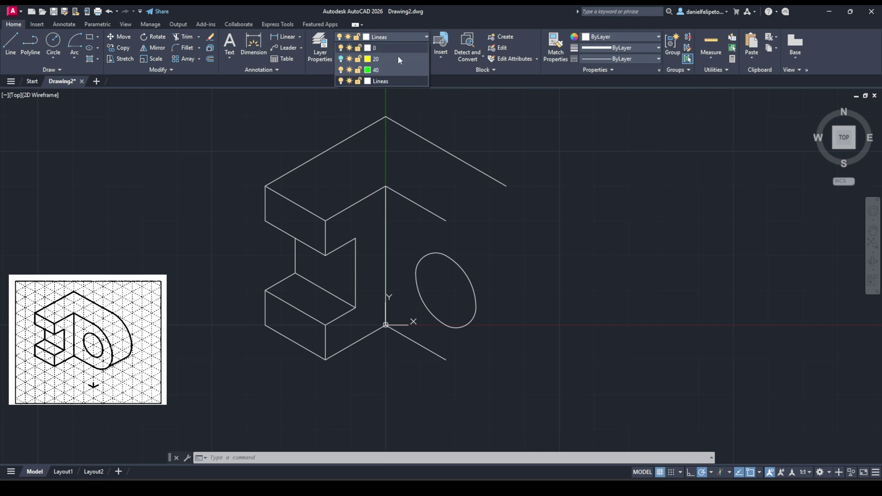
pyautogui.click(396, 67)
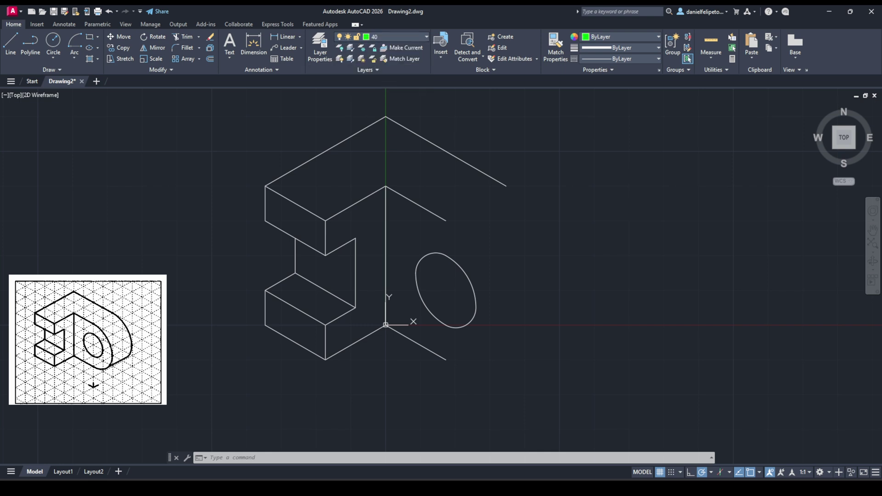
pyautogui.click(15, 43)
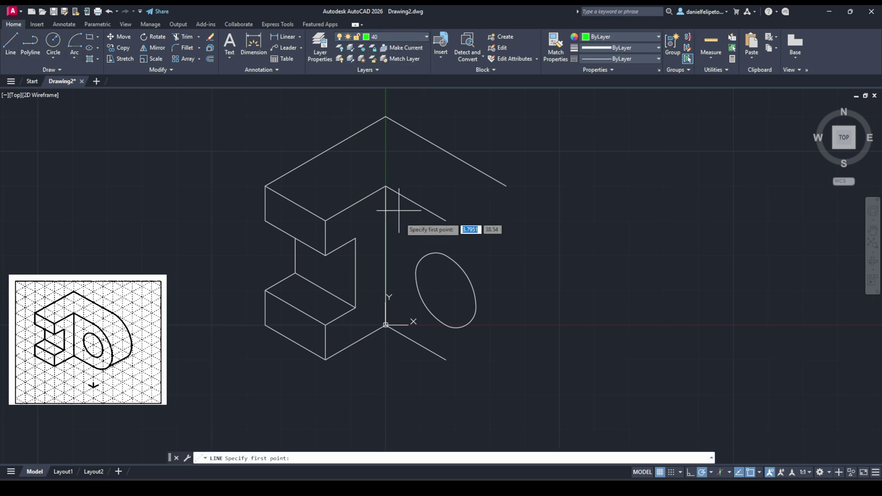
pyautogui.click(445, 360)
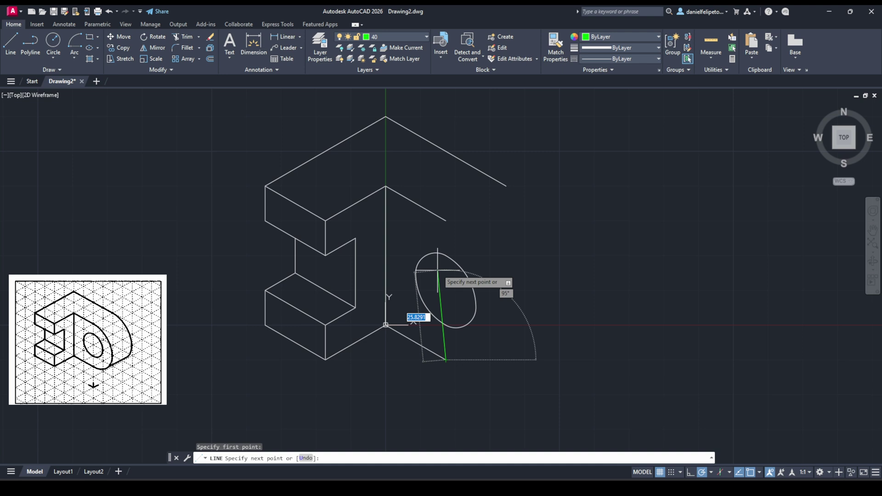
pyautogui.click(445, 221)
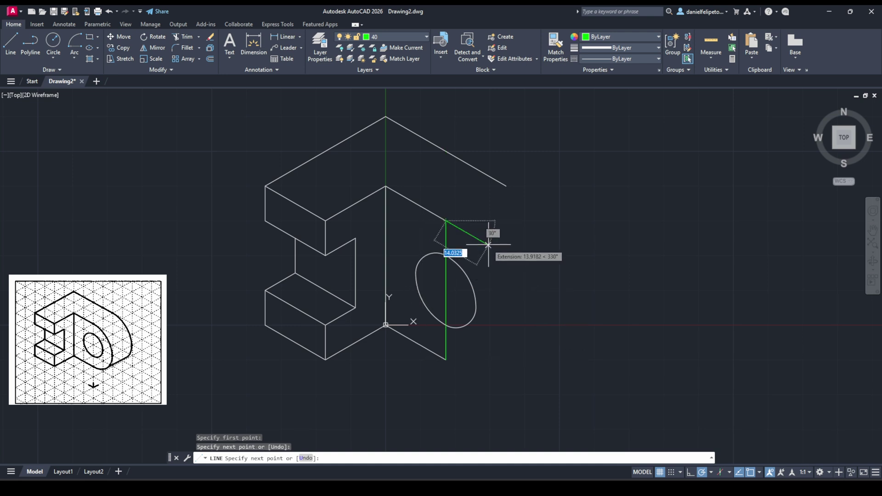
# Continue the line 20 units down-right at 30°, then 40 units straight down, and close it back at the front face's lower edge end.
pyautogui.write('20')
pyautogui.press('Tab')
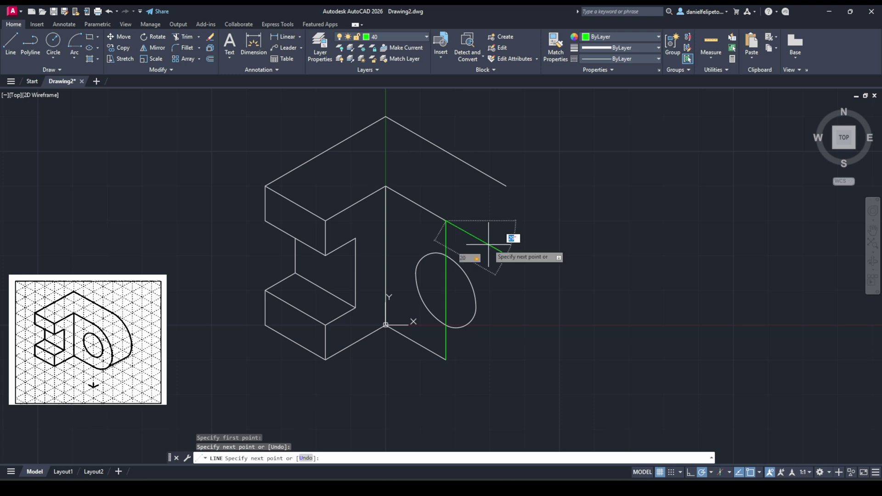
pyautogui.write('30')
pyautogui.press('Return')
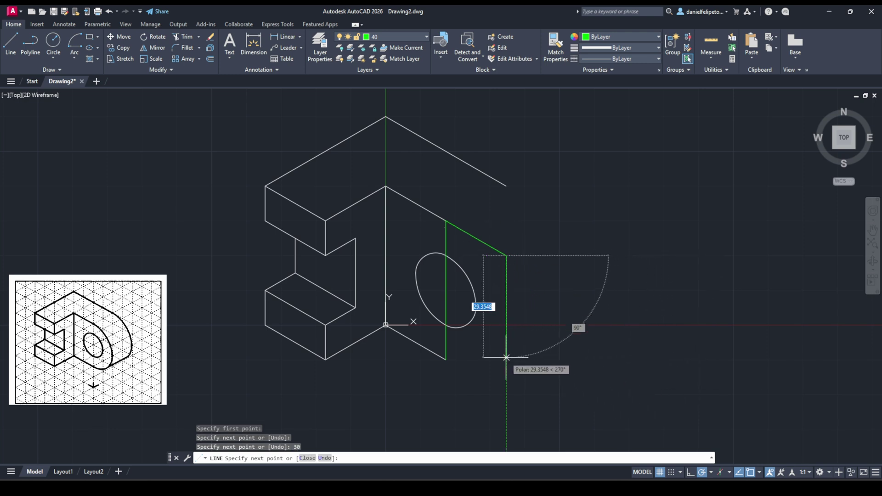
pyautogui.write('40')
pyautogui.press('Tab')
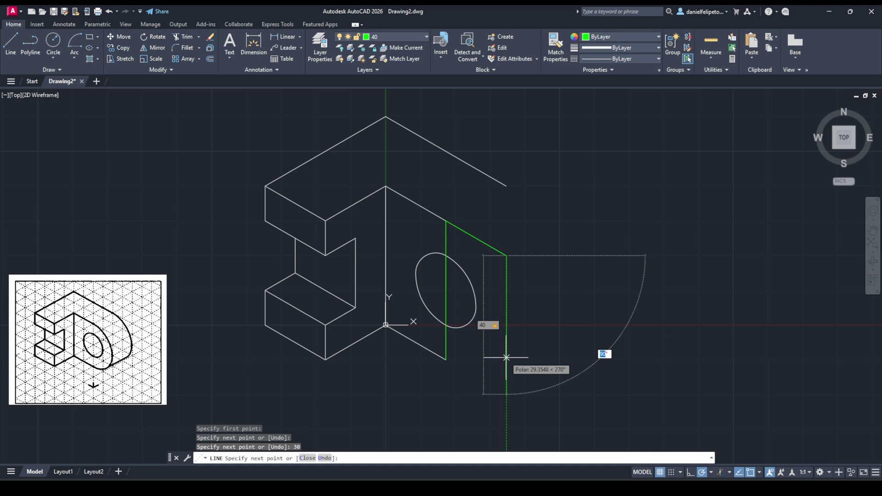
pyautogui.write('90')
pyautogui.press('Return')
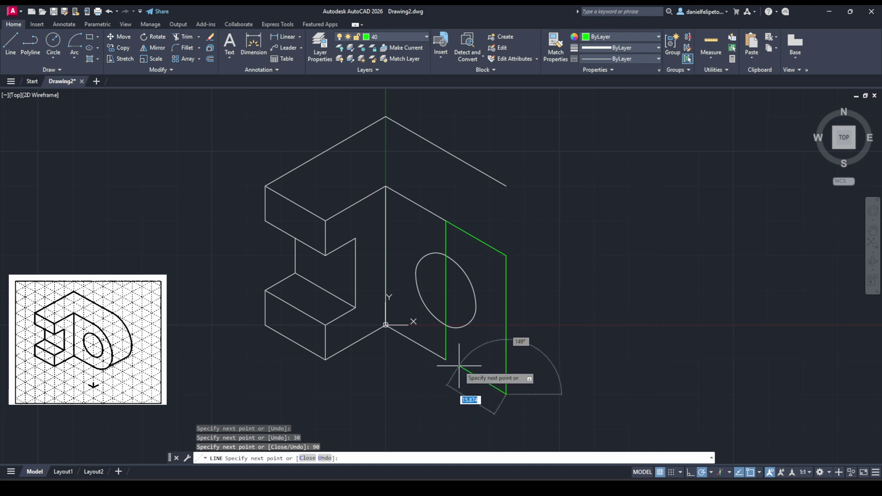
pyautogui.click(446, 360)
pyautogui.press('Escape')
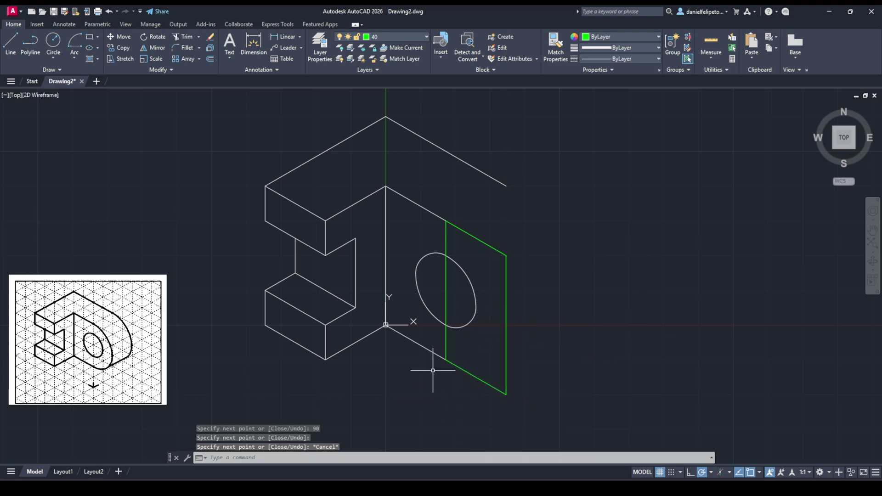
# Draw a construction line from the midpoint of the square's right edge to the midpoint of its left edge.
pyautogui.click(10, 44)
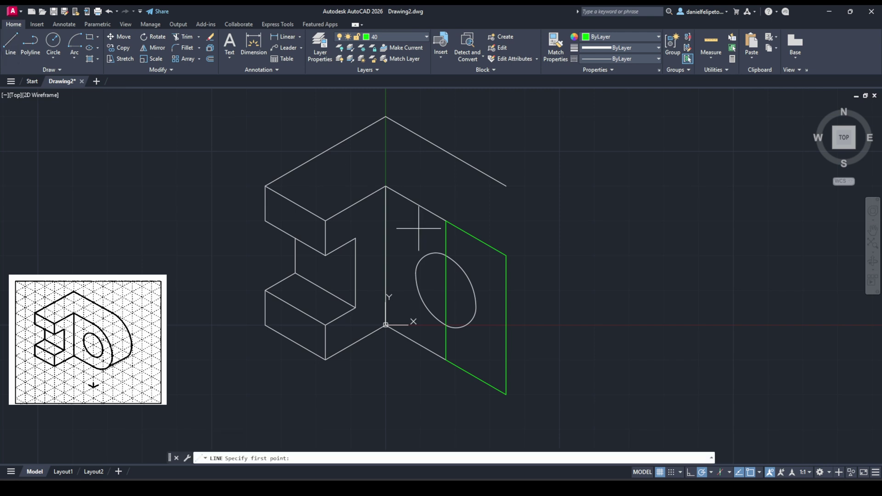
pyautogui.click(506, 325)
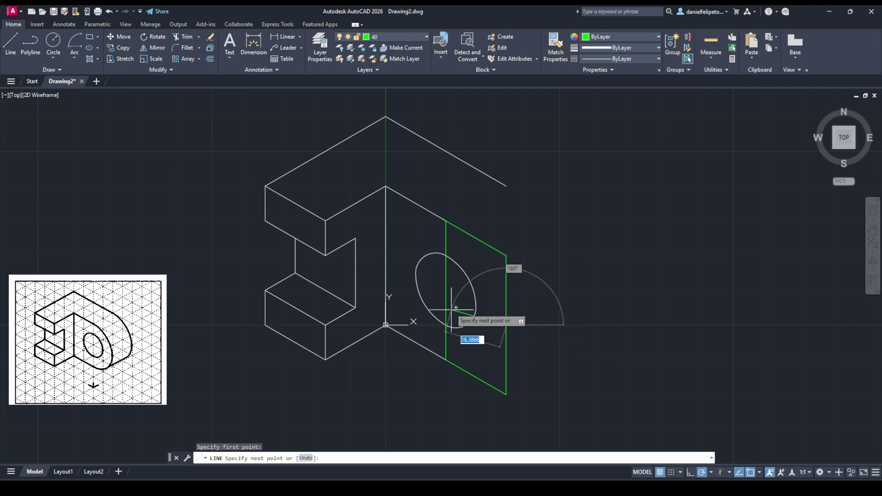
pyautogui.click(386, 255)
pyautogui.press('Escape')
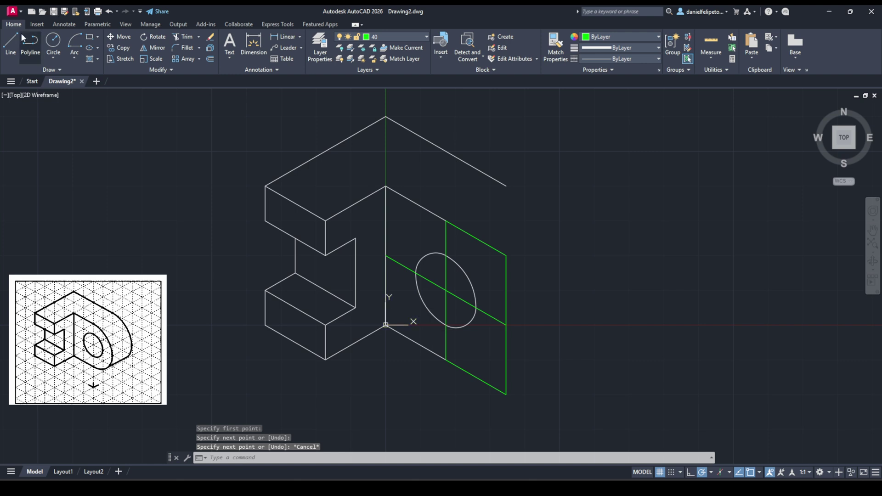
# Draw construction lines from the square's lower-left corner to the midpoints of its right and upper edges.
pyautogui.click(15, 45)
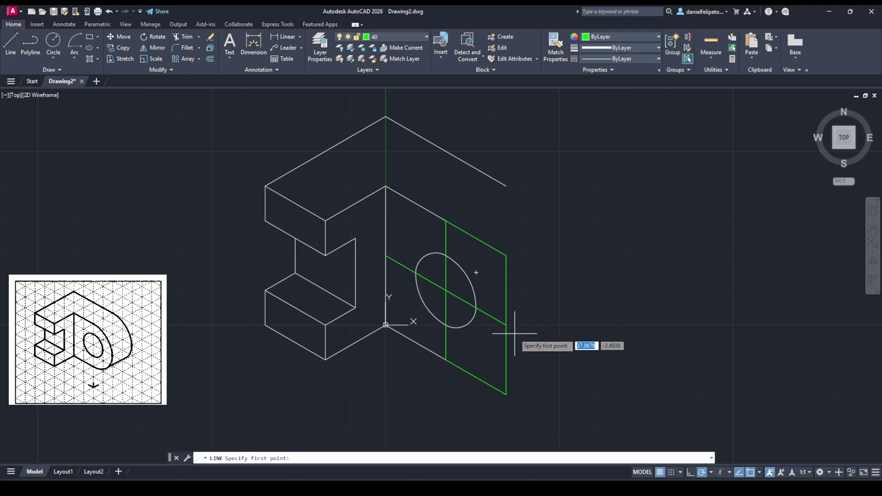
pyautogui.click(506, 325)
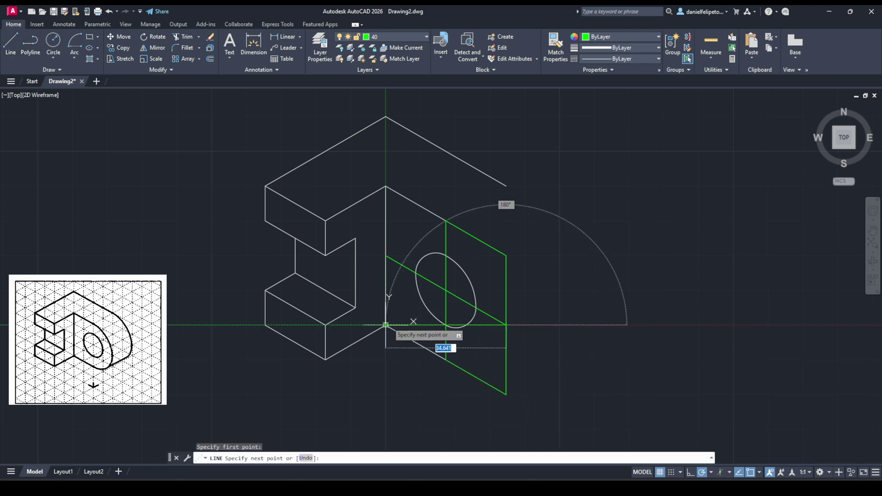
pyautogui.click(386, 324)
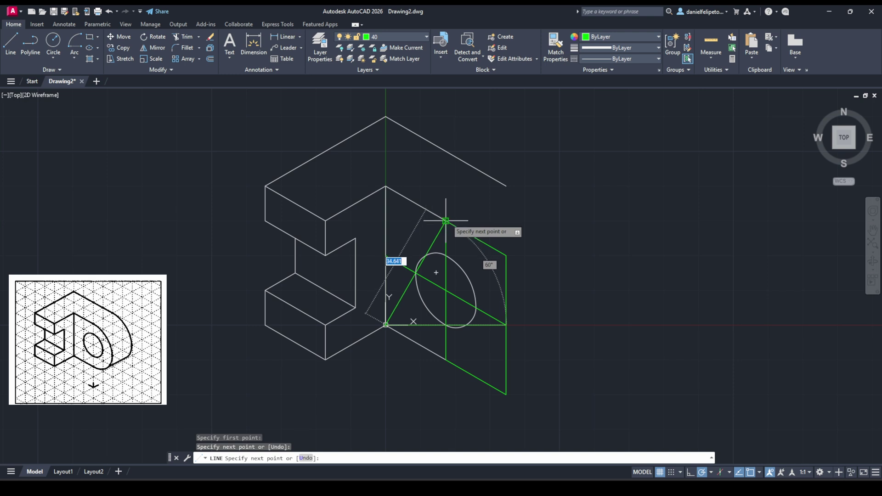
pyautogui.click(446, 221)
pyautogui.press('Escape')
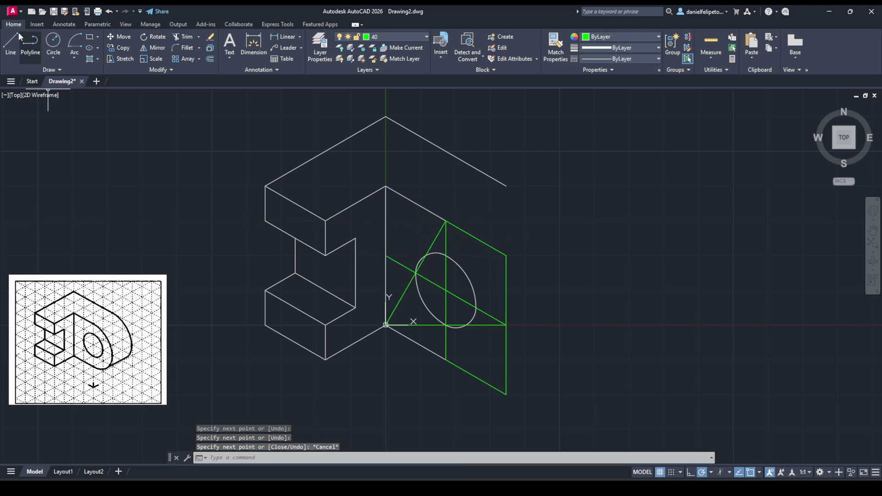
# Draw construction lines from the square's upper-right corner to the midpoints of its left and lower edges.
pyautogui.click(10, 45)
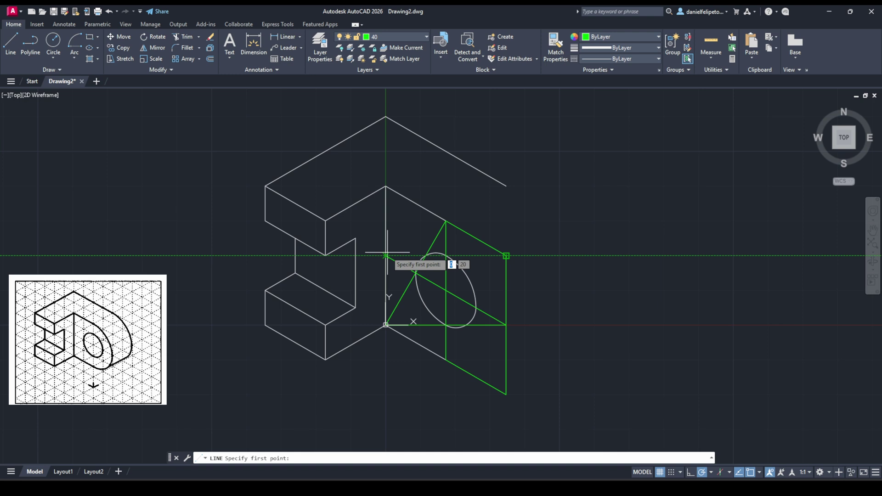
pyautogui.click(506, 255)
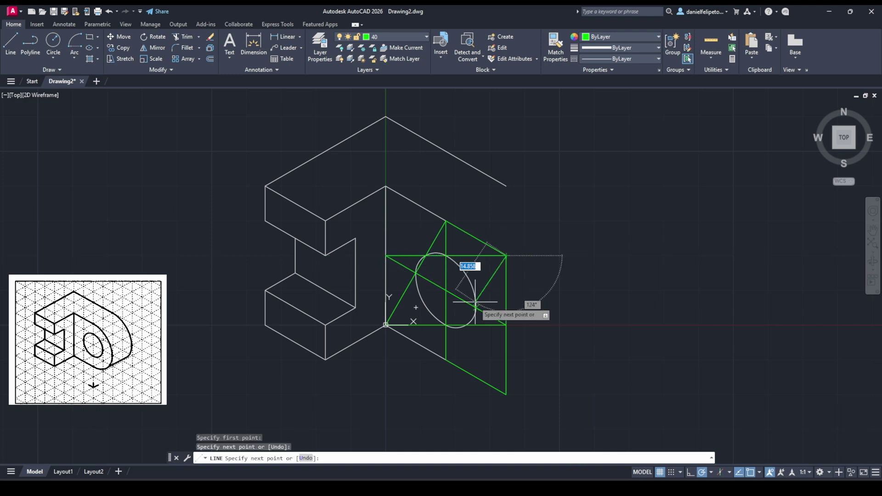
pyautogui.click(446, 357)
pyautogui.press('Escape')
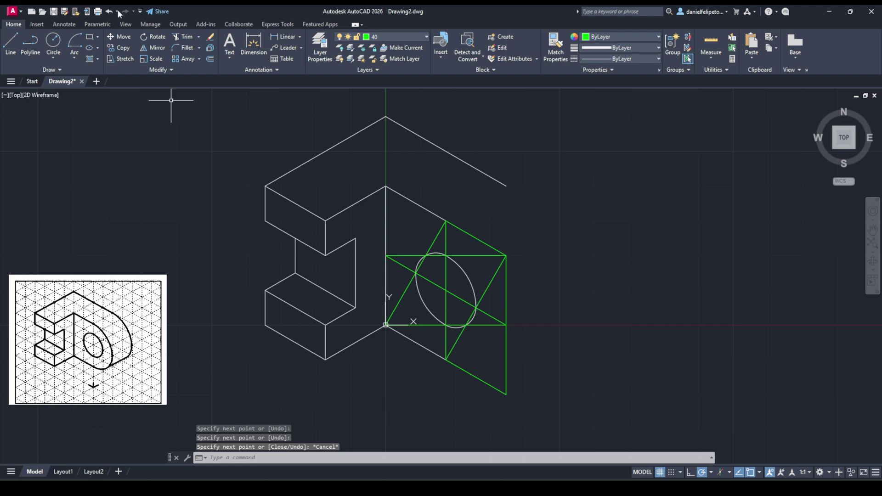
# Make the Lineas layer current for drawing the rounded end's arcs.
pyautogui.click(76, 45)
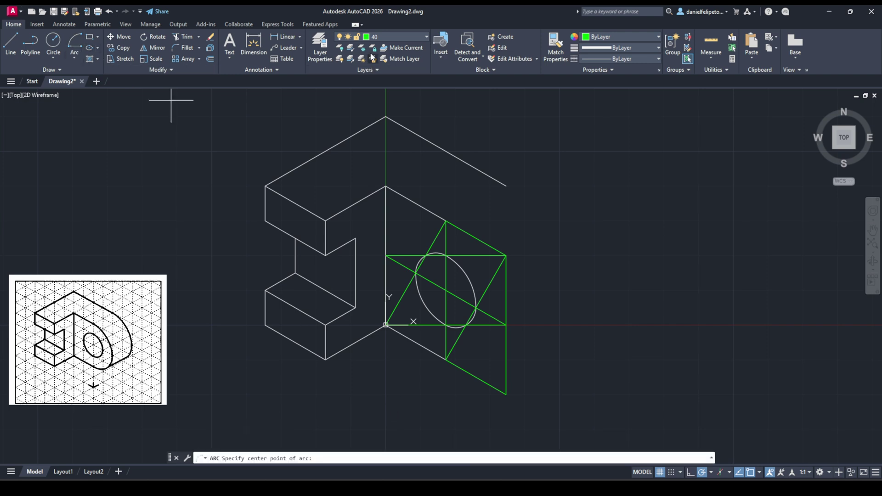
pyautogui.click(404, 37)
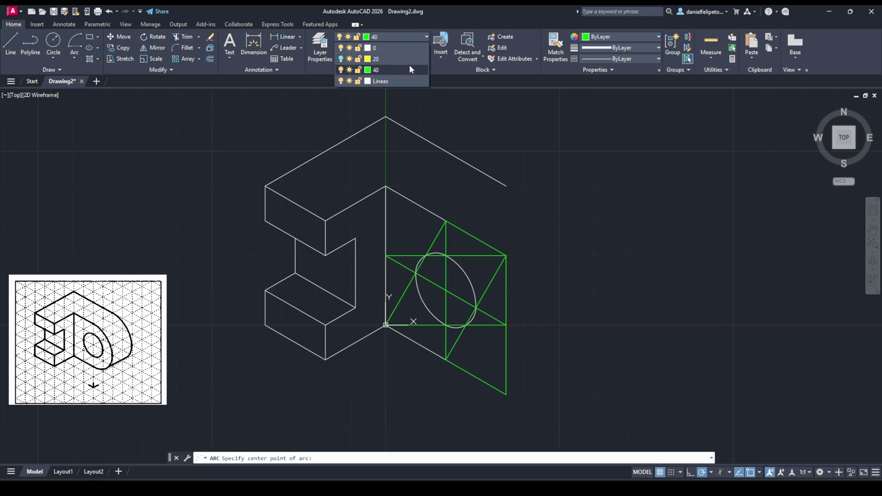
pyautogui.click(378, 82)
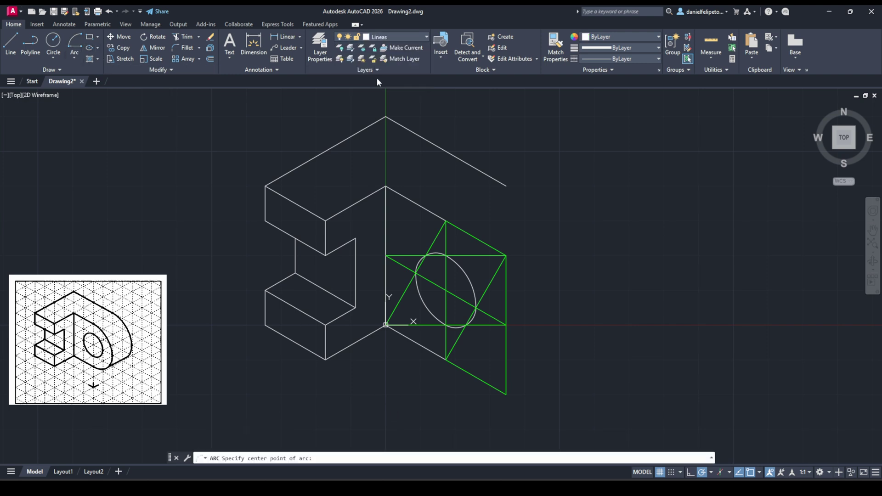
pyautogui.click(386, 325)
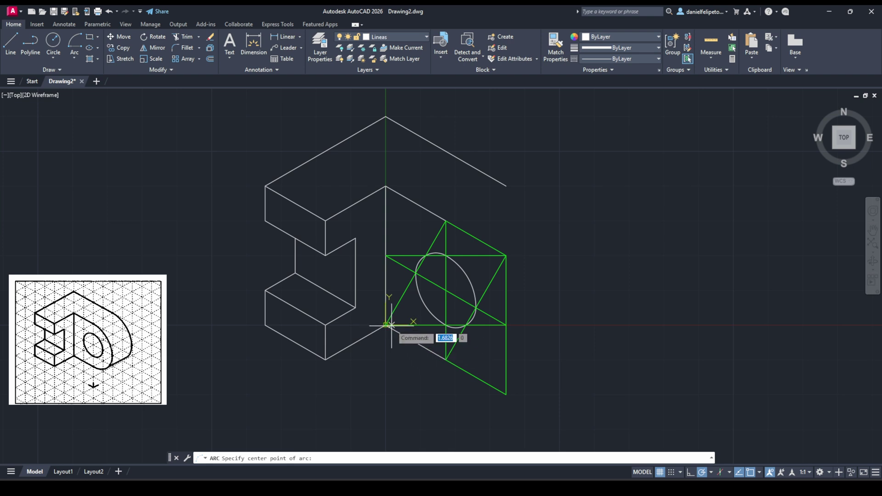
pyautogui.click(446, 221)
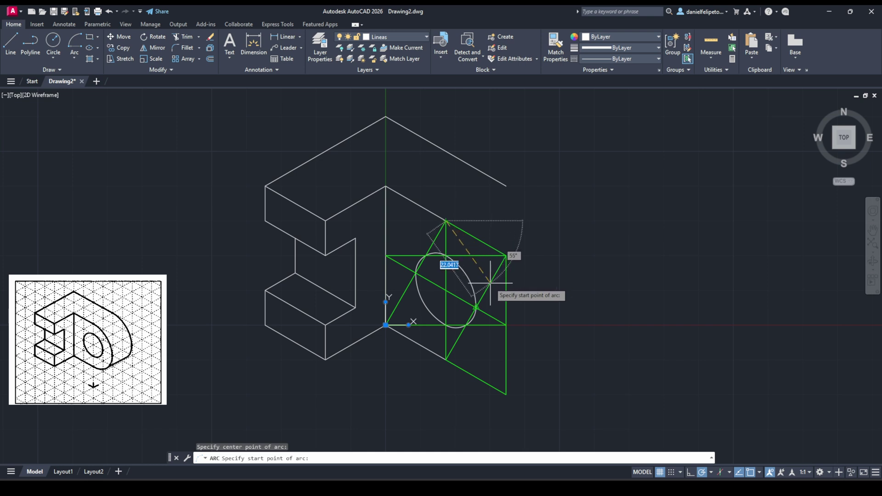
pyautogui.press('Escape')
pyautogui.press('Escape')
pyautogui.press('Escape')
# Draw the rounded end's large Center, Start, End arc about the square's lower-left corner, from the upper edge's midpoint to the right edge's midpoint.
pyautogui.click(81, 58)
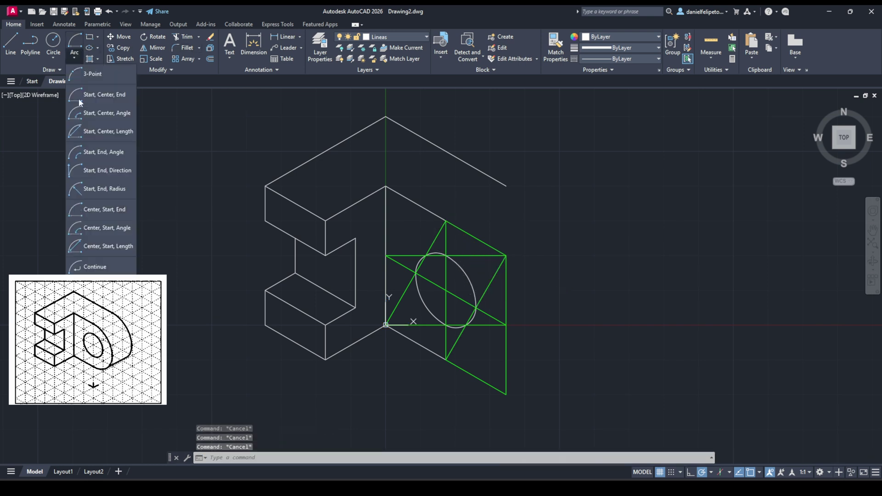
pyautogui.click(114, 210)
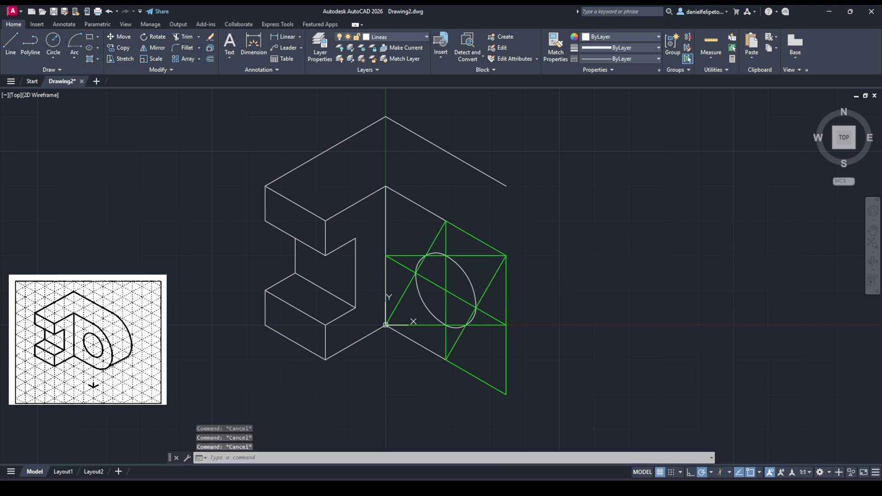
pyautogui.click(386, 325)
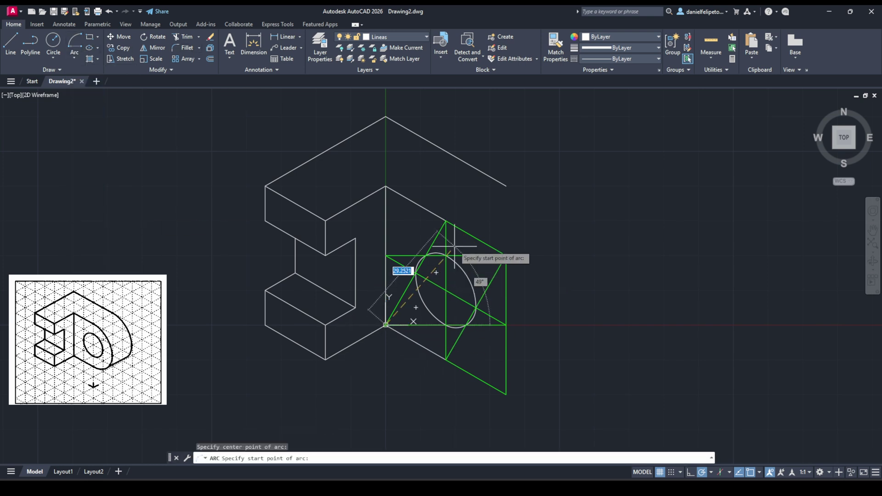
pyautogui.click(446, 221)
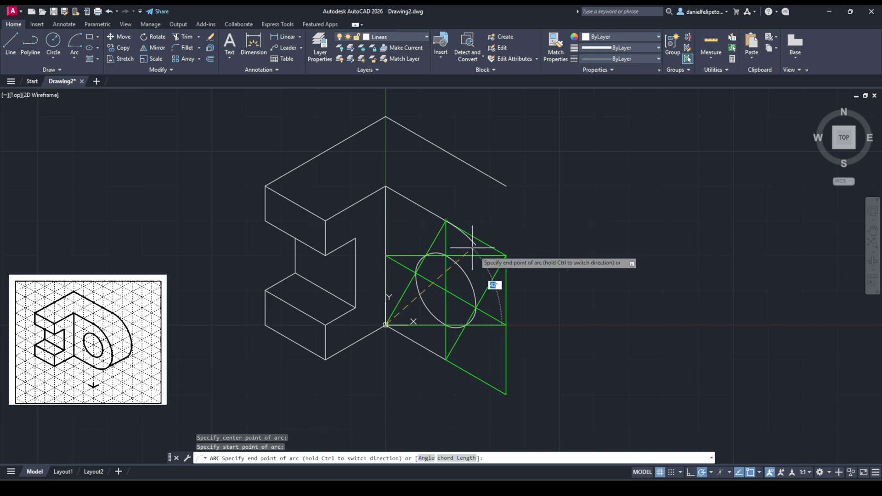
pyautogui.click(506, 325)
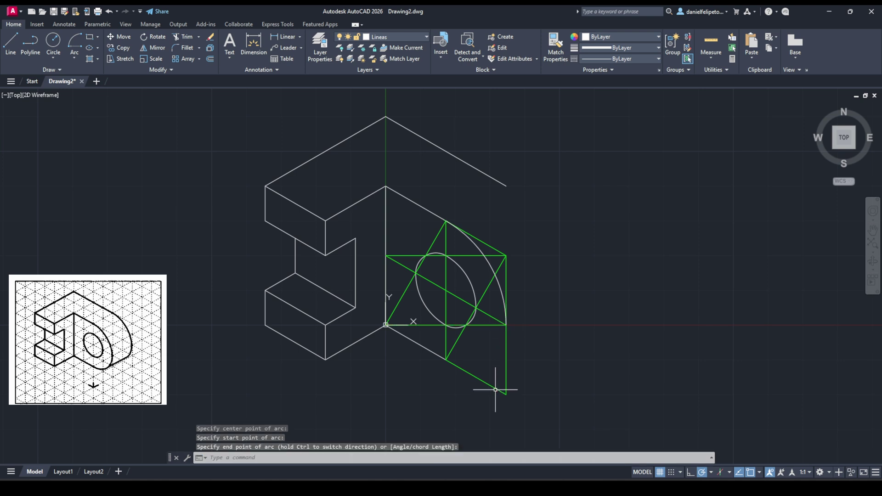
# Draw the rounded end's small arc about the lower construction intersection, from the right edge's midpoint to the lower edge's midpoint.
pyautogui.click(74, 42)
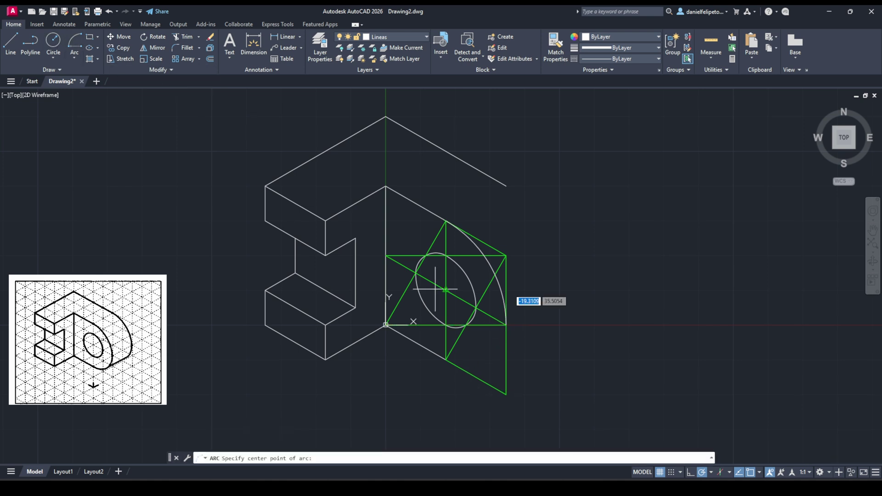
pyautogui.click(466, 324)
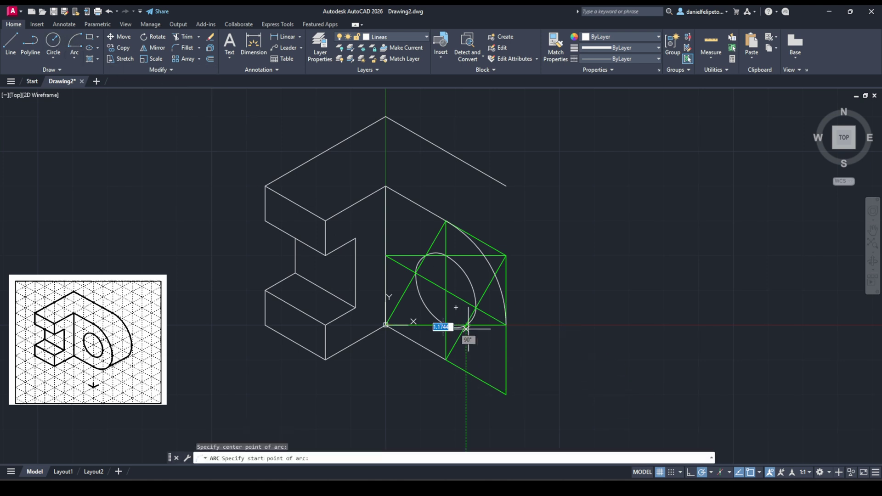
pyautogui.click(506, 325)
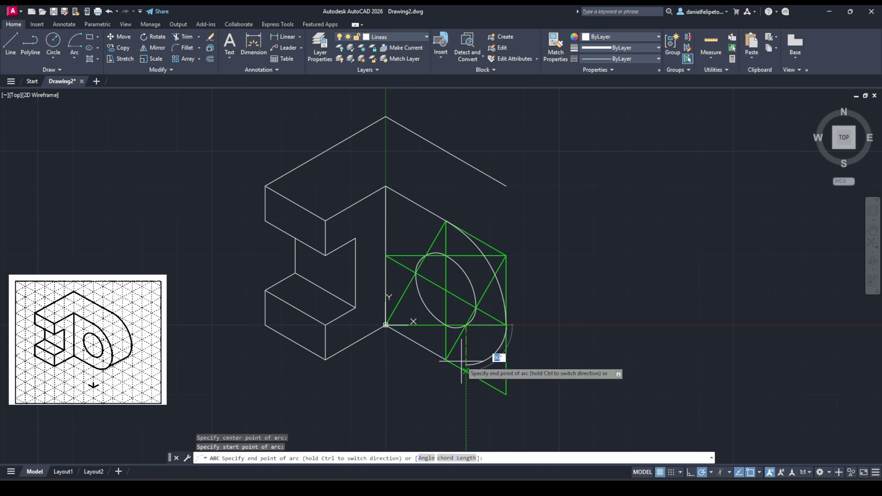
pyautogui.click(446, 359)
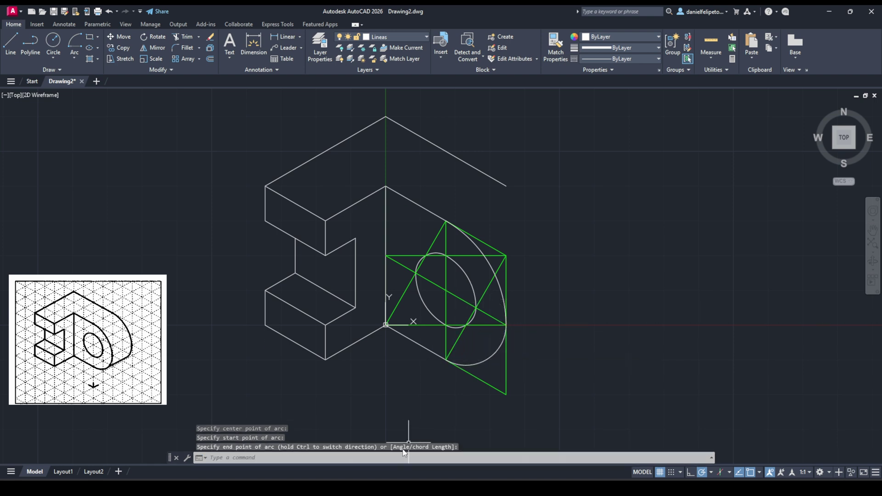
# Turn off layer 40 to hide the green construction lines.
pyautogui.click(406, 39)
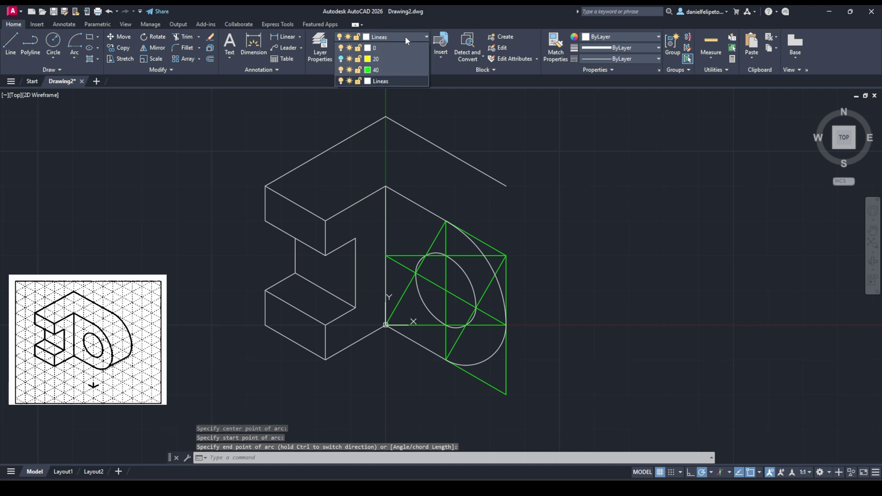
pyautogui.click(341, 70)
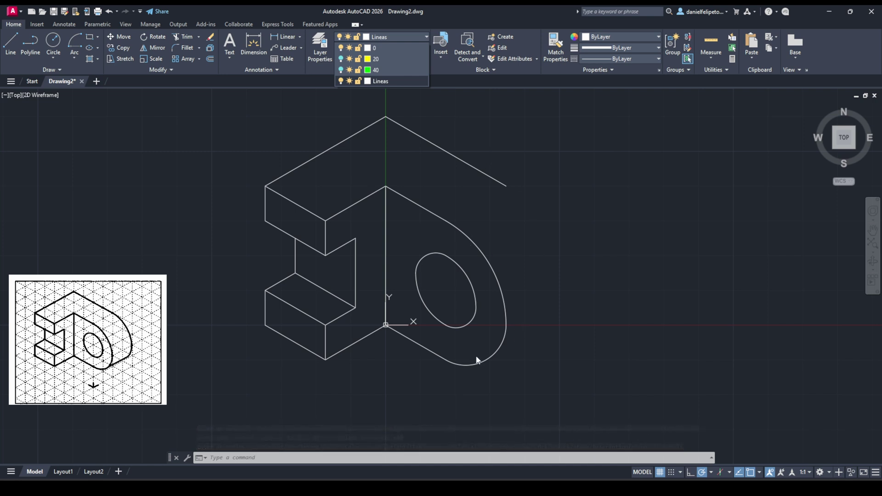
pyautogui.click(327, 54)
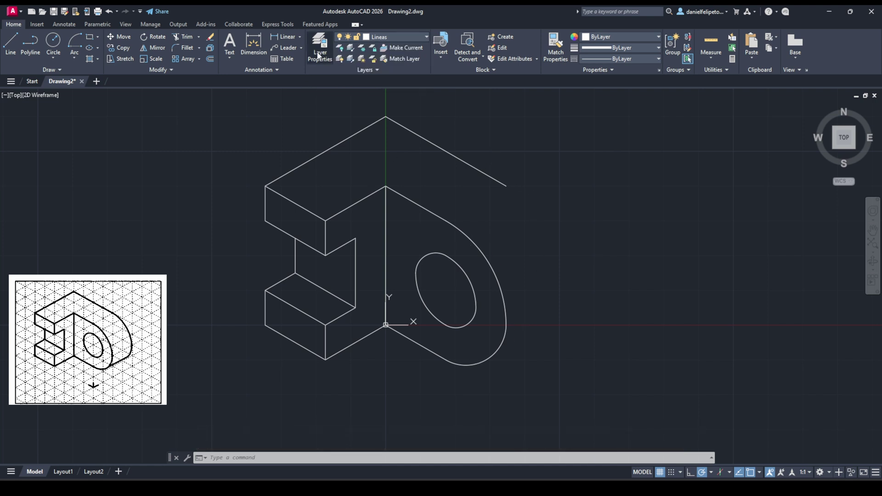
# Create a new layer named 40_medio.
pyautogui.click(321, 51)
pyautogui.click(221, 218)
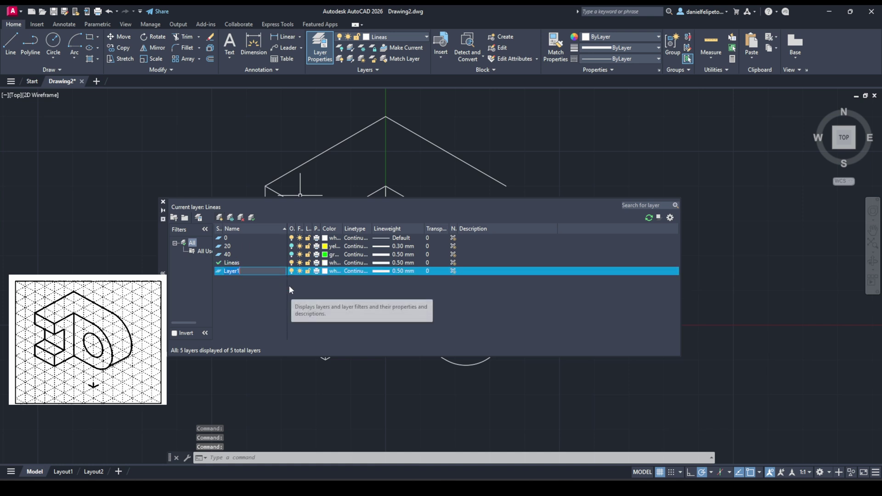
pyautogui.write('40_medio')
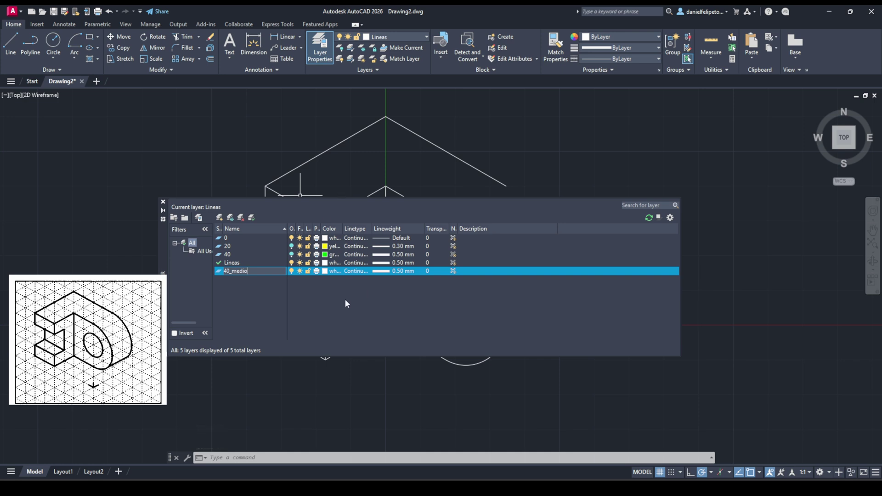
pyautogui.click(344, 271)
# Set the 40_medio layer's color to green.
pyautogui.click(325, 271)
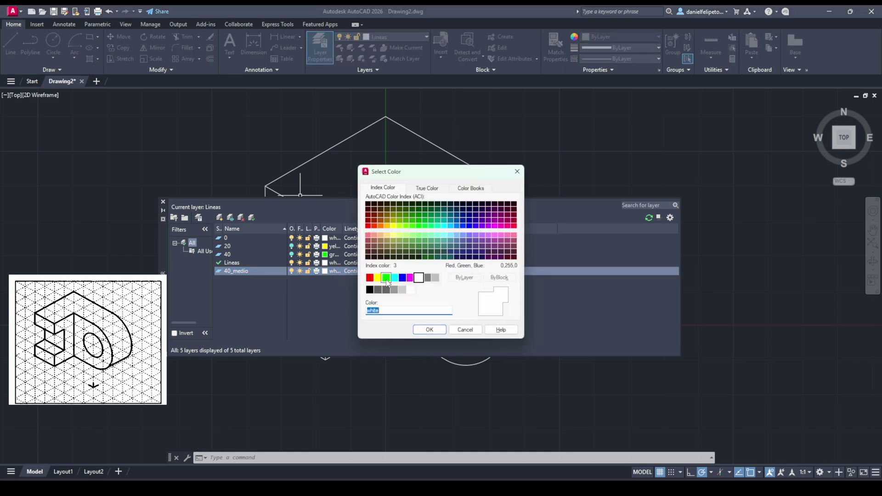
pyautogui.click(387, 278)
pyautogui.click(434, 330)
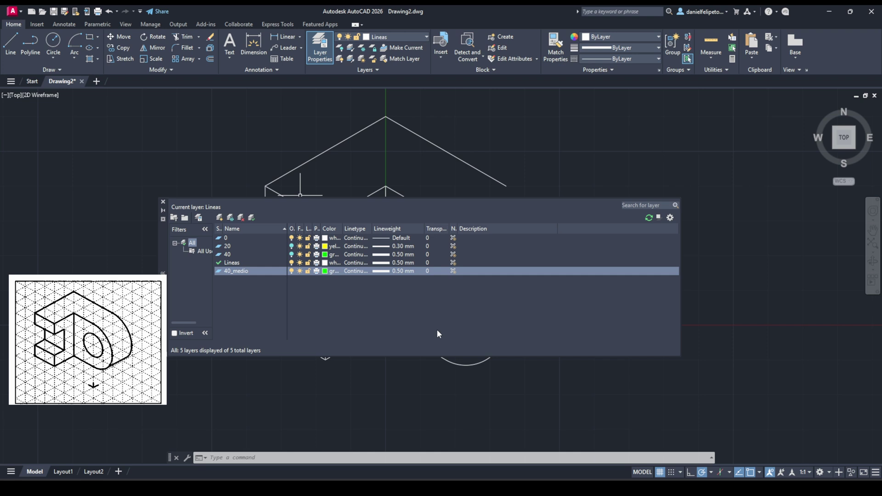
# Set the 40_medio layer's color to cyan and close the layer properties.
pyautogui.click(329, 273)
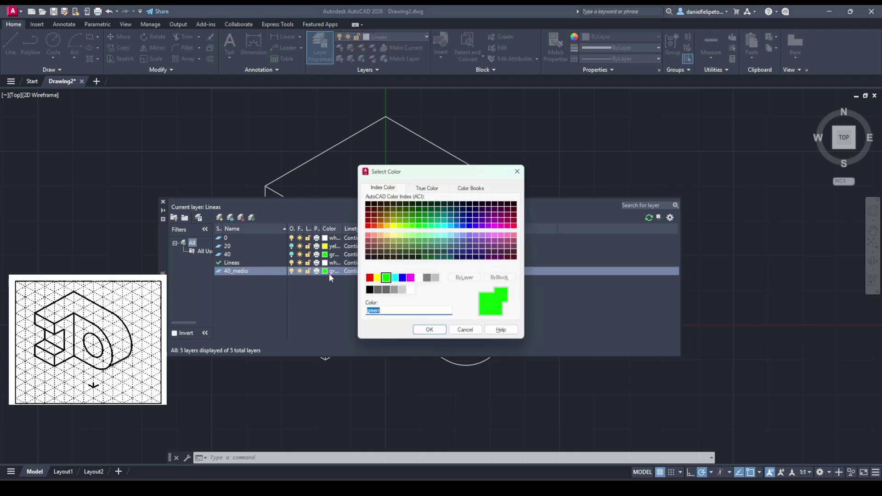
pyautogui.click(402, 278)
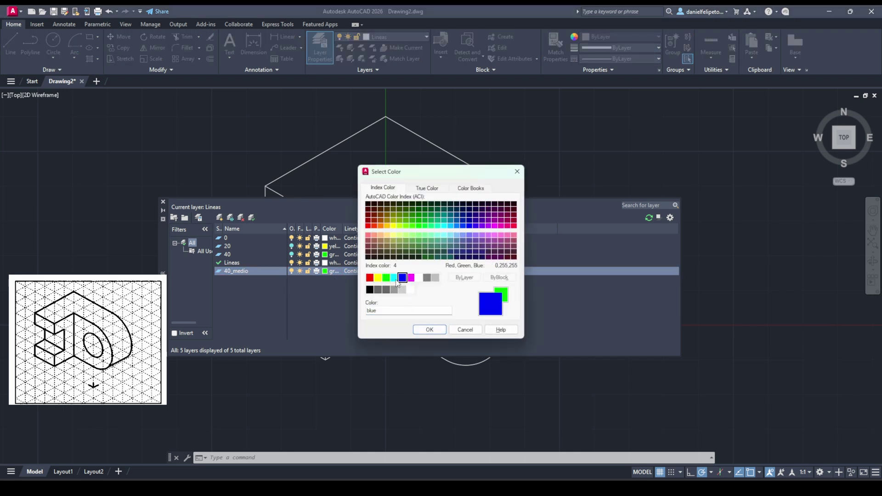
pyautogui.click(394, 278)
pyautogui.click(429, 330)
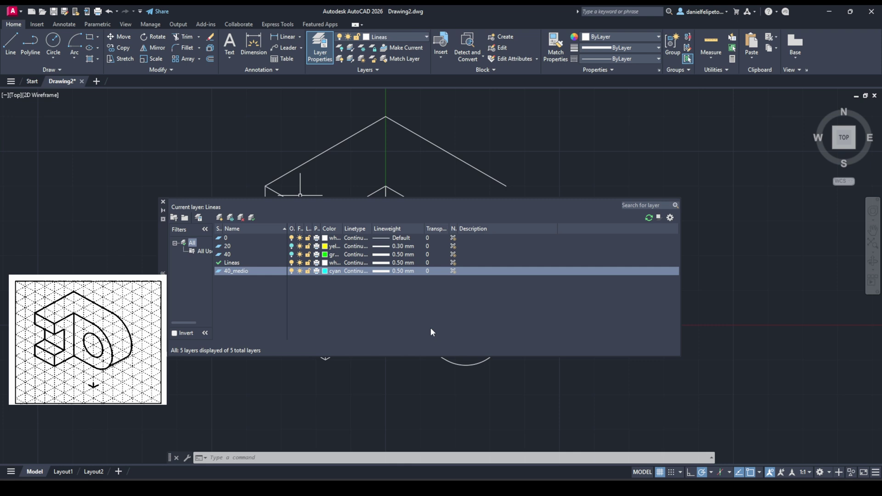
pyautogui.click(163, 202)
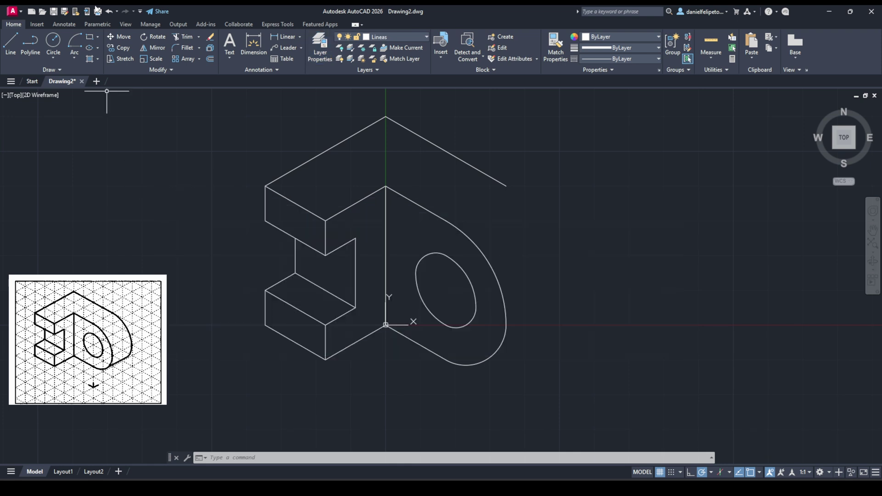
# Make layer 40_medio current and draw a 20-unit line sloping 30° downward from the open end of the upper rear edge.
pyautogui.click(10, 44)
pyautogui.click(375, 41)
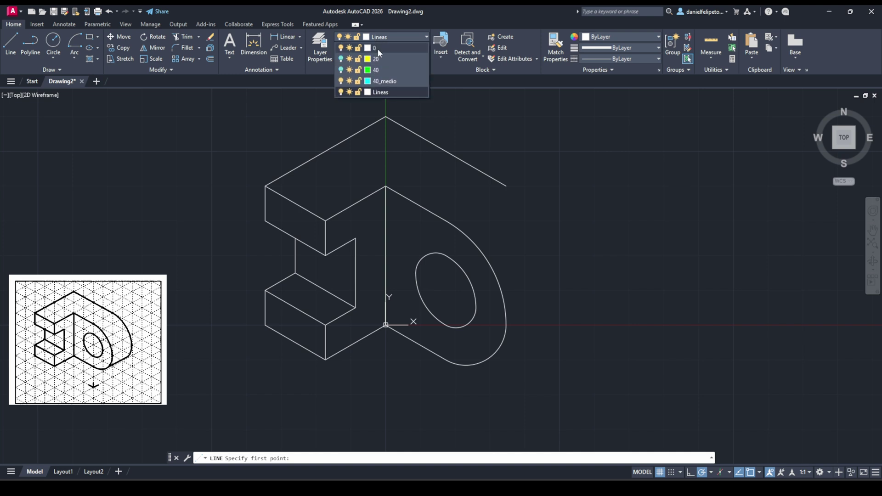
pyautogui.click(395, 82)
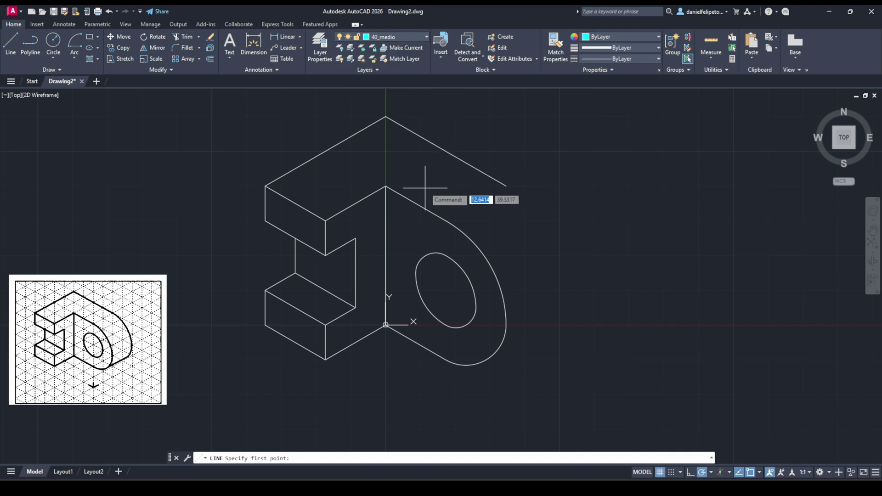
pyautogui.click(505, 186)
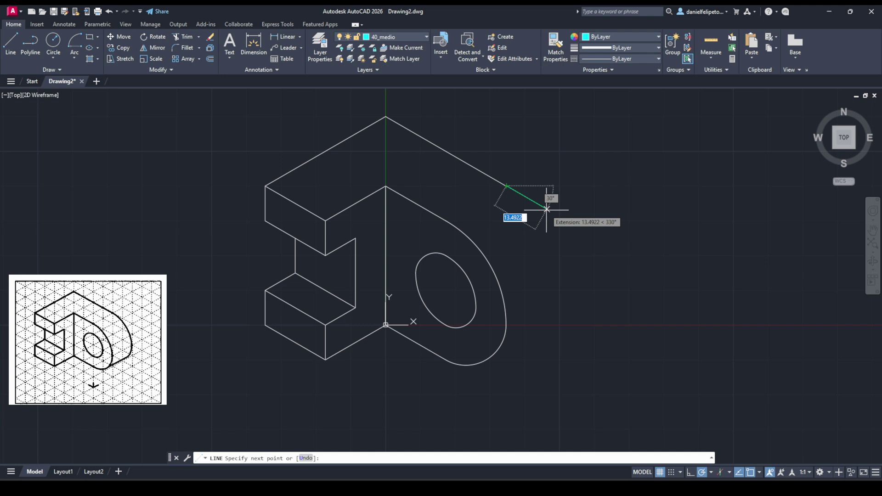
pyautogui.write('2')
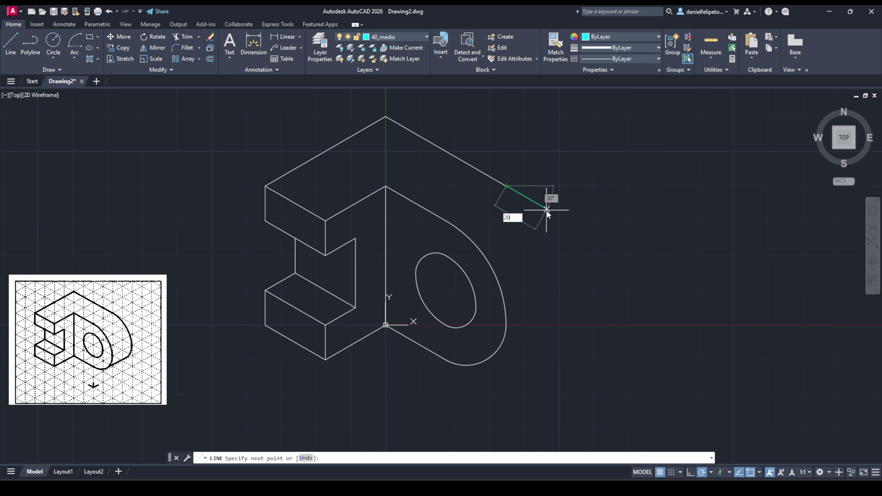
pyautogui.write('0')
pyautogui.press('Tab')
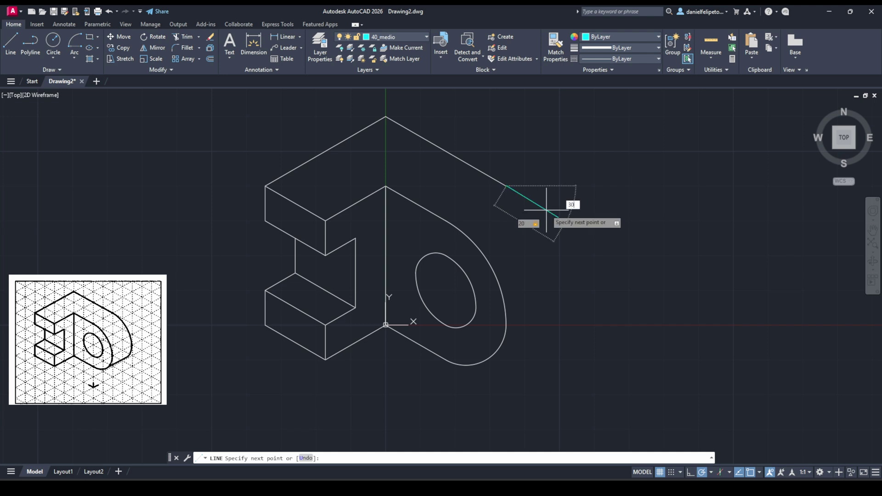
pyautogui.write('30')
pyautogui.press('Tab')
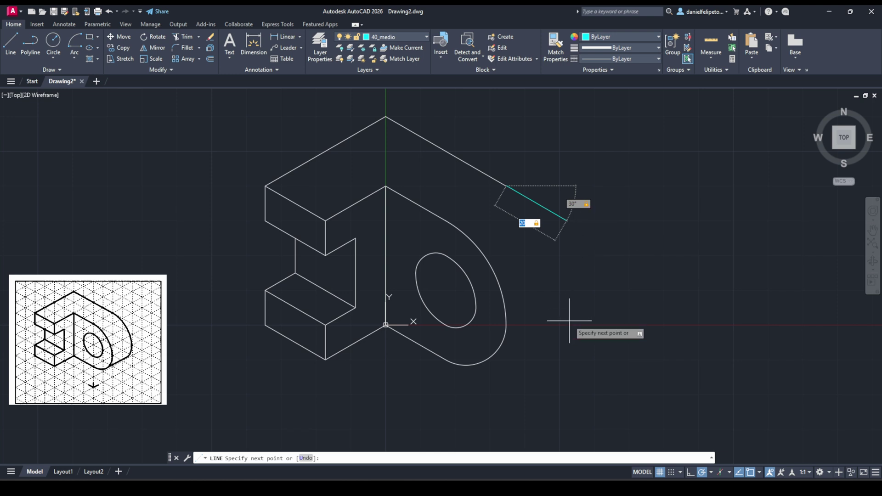
pyautogui.press('Return')
# Continue the construction square with a 40-unit line straight down and a 40-unit line at 150° for its lower edge.
pyautogui.write('4')
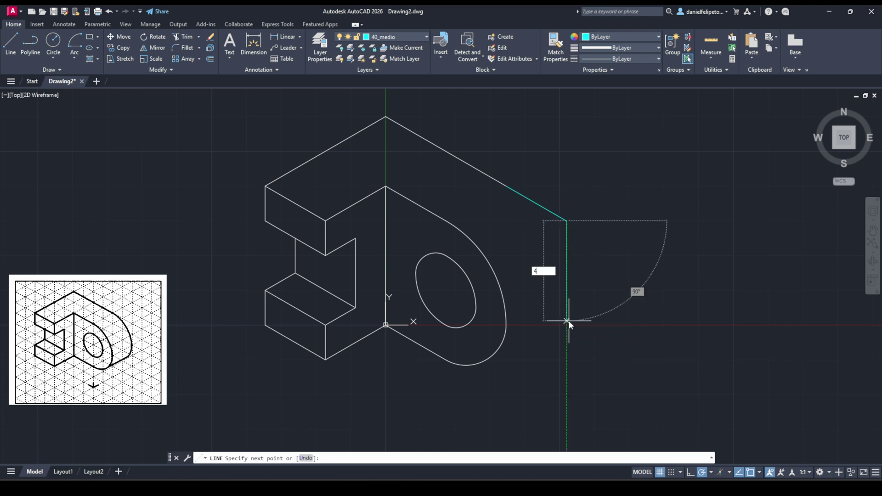
pyautogui.press('Tab')
pyautogui.write('9')
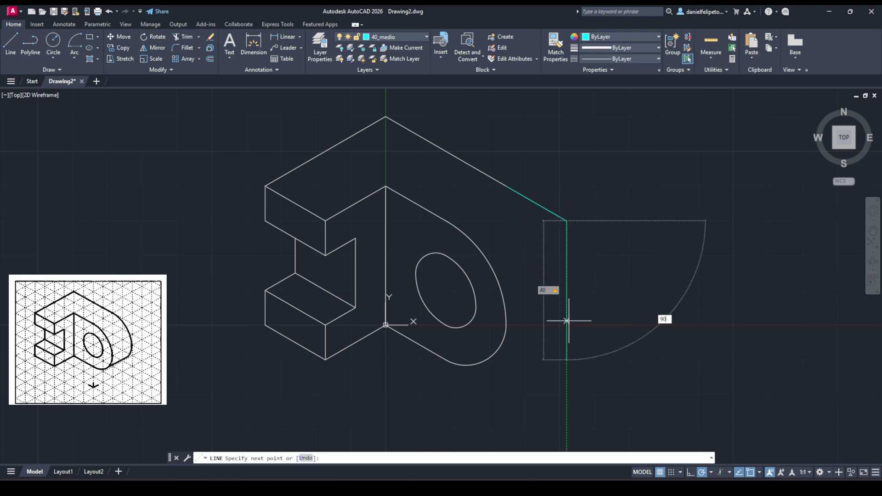
pyautogui.press('Return')
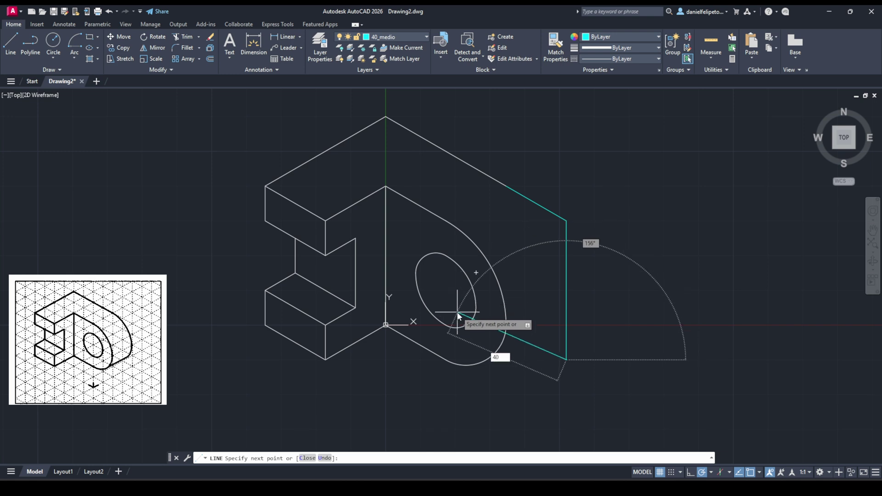
pyautogui.write('40')
pyautogui.press('Tab')
pyautogui.write('150')
pyautogui.press('Return')
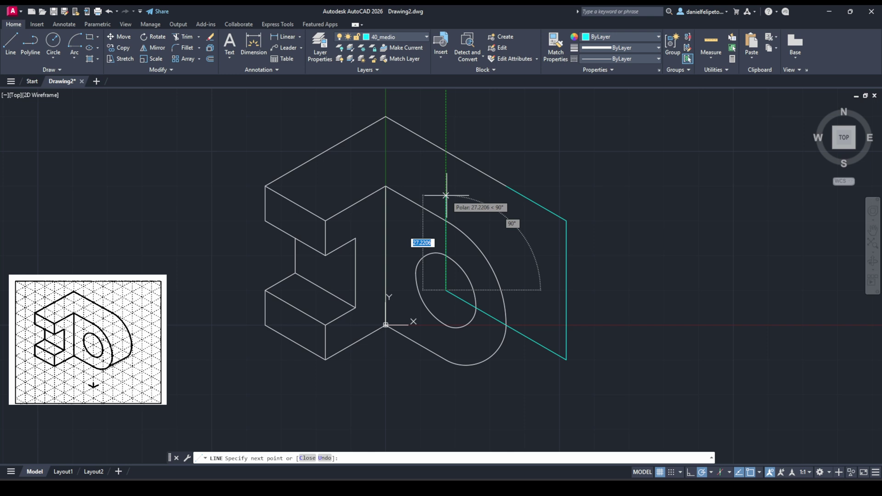
# Finish the construction square with a 40-unit vertical line at 90° up to the upper rear edge.
pyautogui.write('40')
pyautogui.press('Tab')
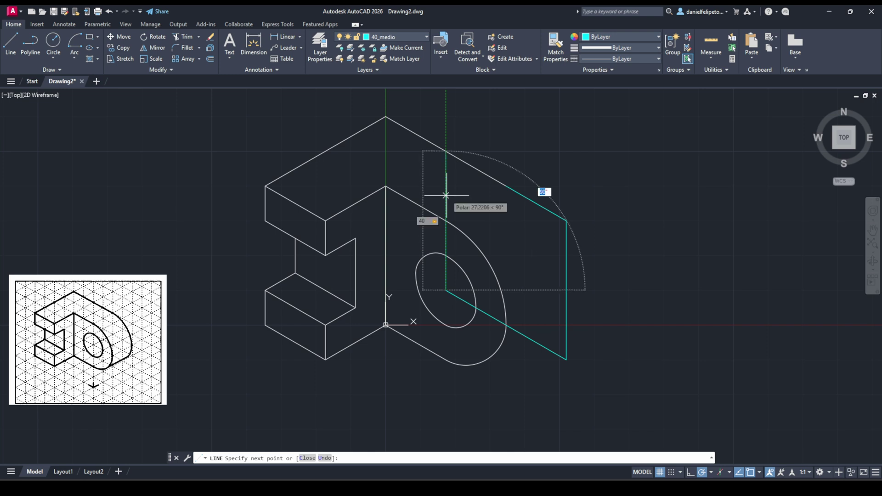
pyautogui.write('90')
pyautogui.press('Return')
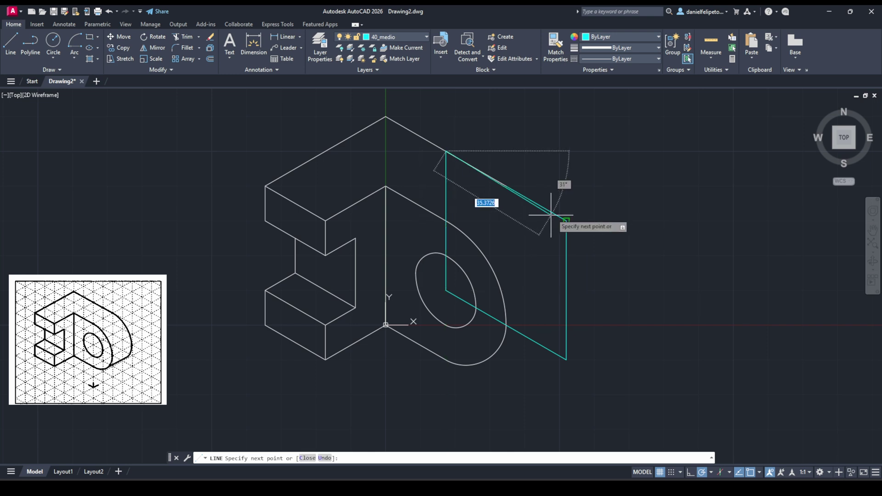
pyautogui.press('Return')
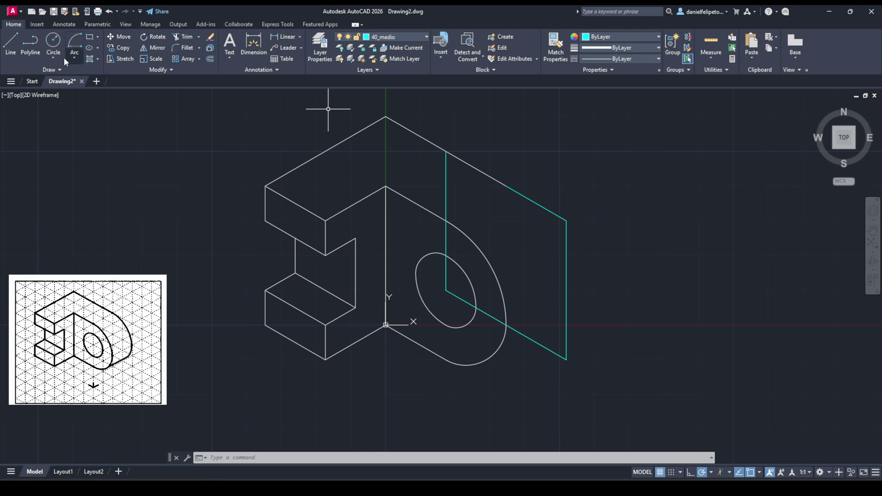
# Draw the cyan square's two midlines, joining the midpoints of its left and right edges and of its upper and lower edges.
pyautogui.click(10, 44)
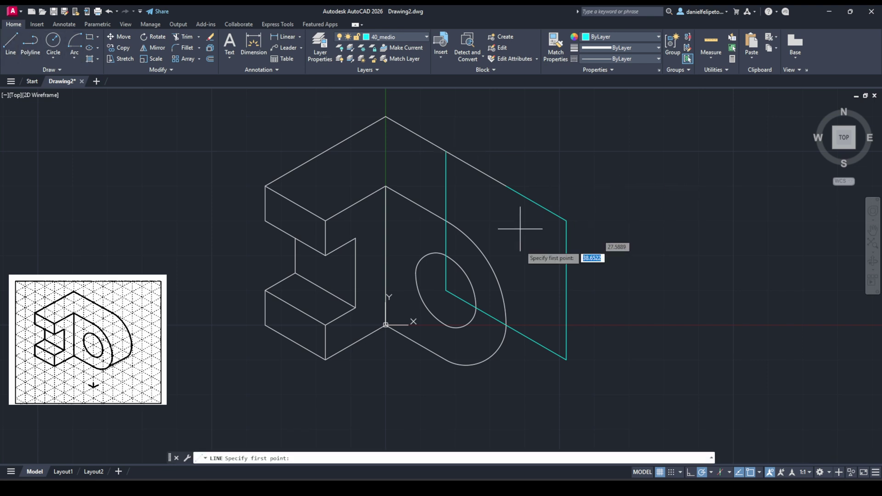
pyautogui.click(445, 221)
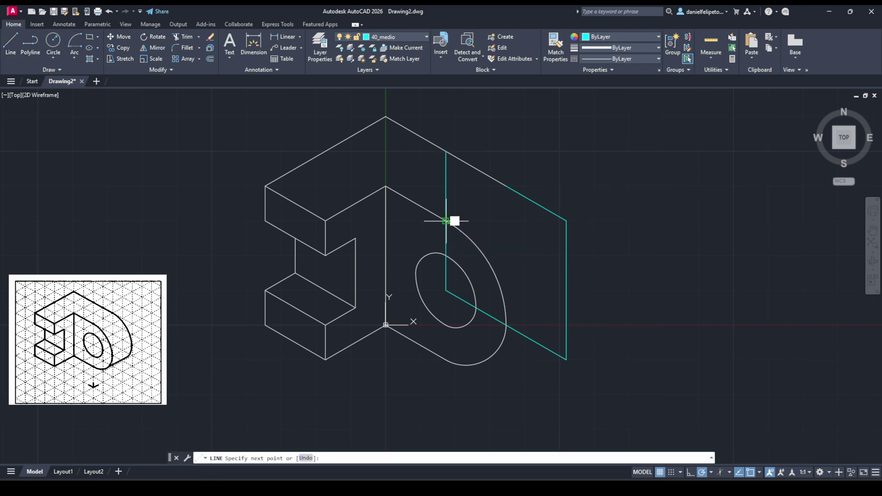
pyautogui.click(567, 290)
pyautogui.press('Return')
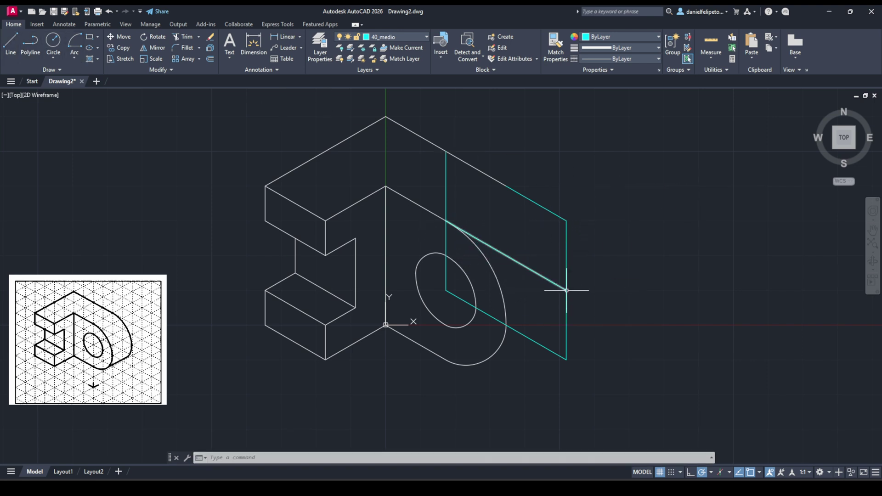
pyautogui.click(10, 44)
pyautogui.click(506, 186)
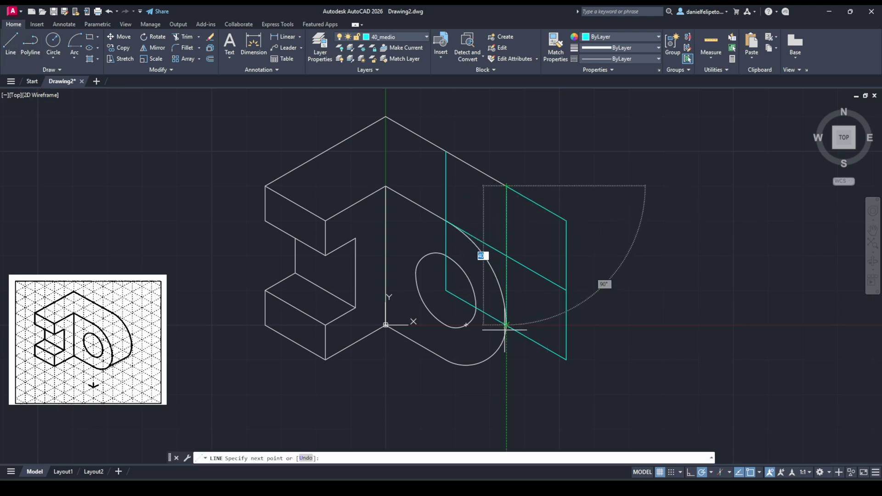
pyautogui.click(506, 324)
pyautogui.press('Return')
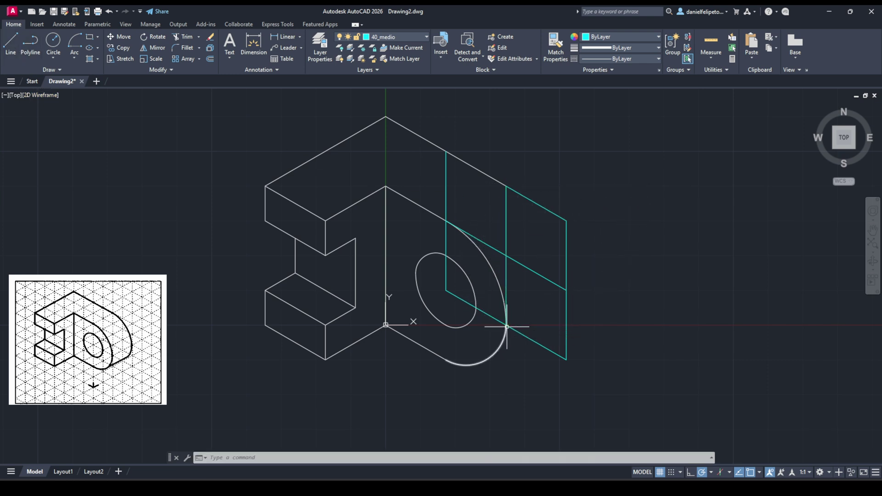
# Draw construction lines from the cyan square's left edge midpoint to its upper-right corner and on to its lower edge midpoint.
pyautogui.click(10, 44)
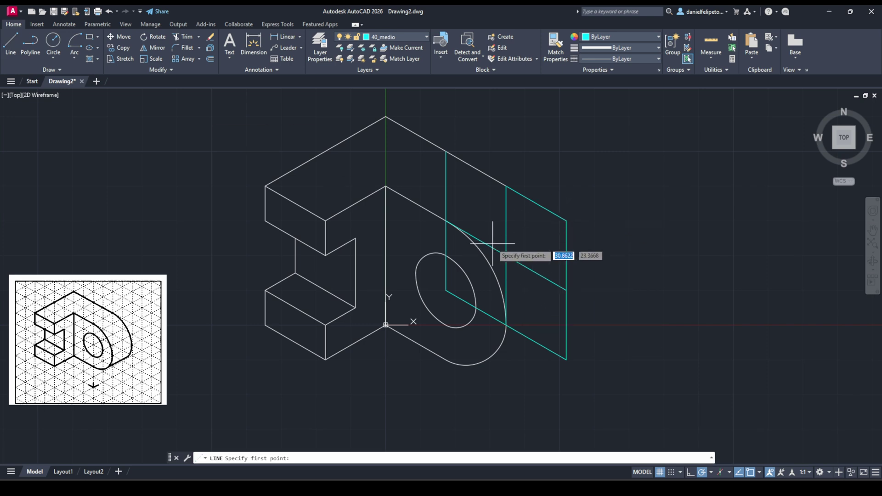
pyautogui.click(446, 221)
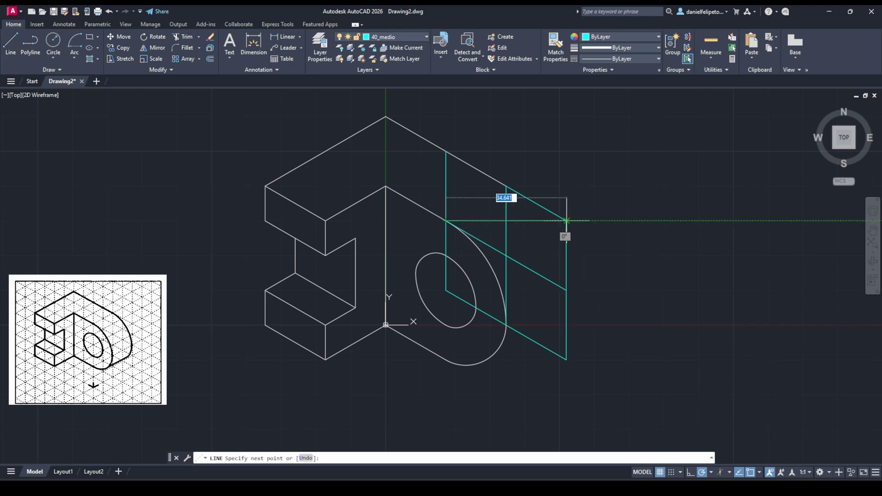
pyautogui.click(566, 221)
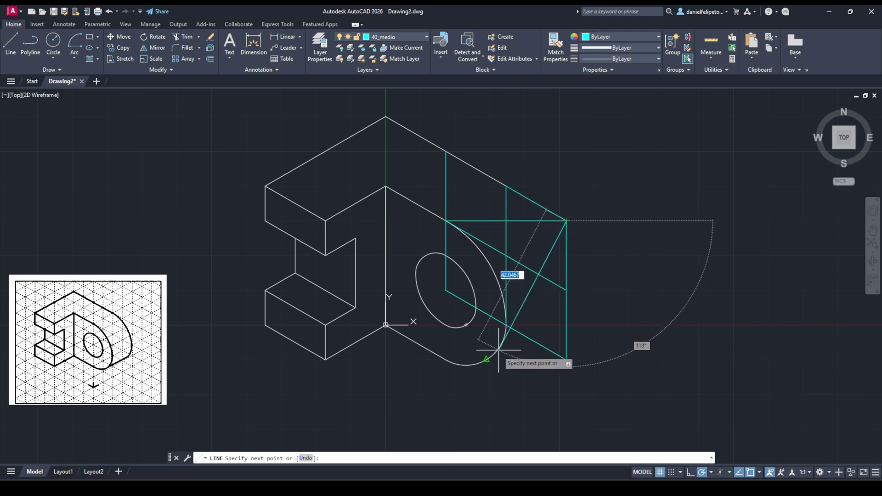
pyautogui.click(507, 326)
pyautogui.press('Return')
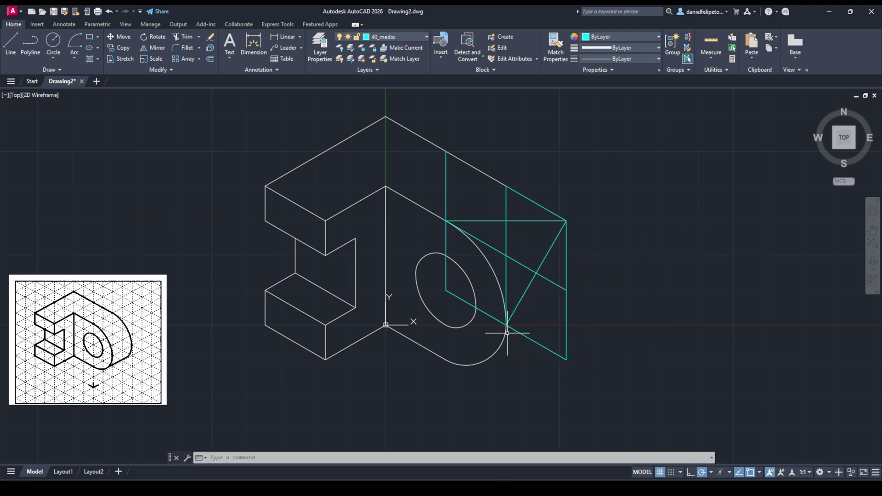
# Draw construction lines from the cyan square's lower-left corner to the midpoints of its upper edge and its right edge.
pyautogui.click(10, 44)
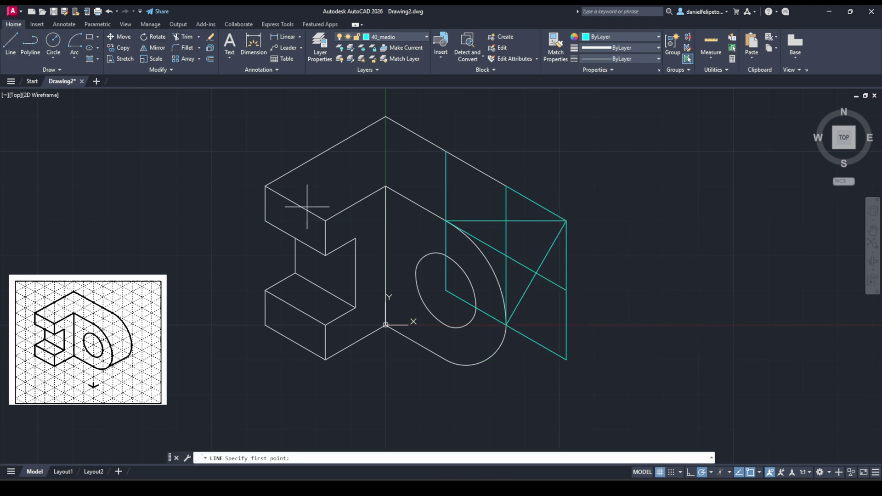
pyautogui.click(445, 290)
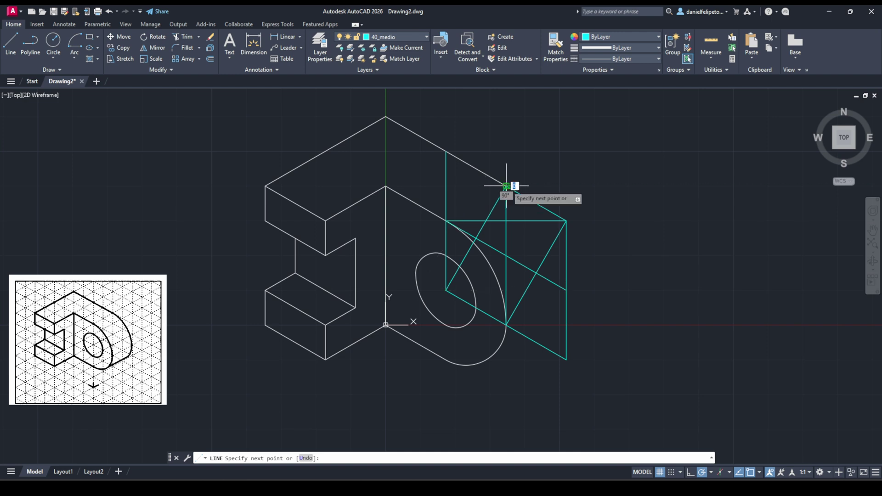
pyautogui.click(506, 186)
pyautogui.press('Return')
pyautogui.click(10, 43)
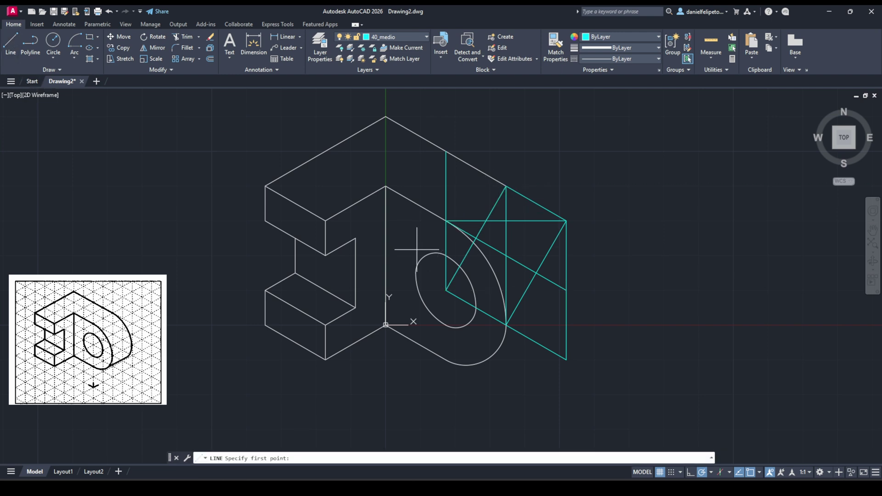
pyautogui.click(446, 290)
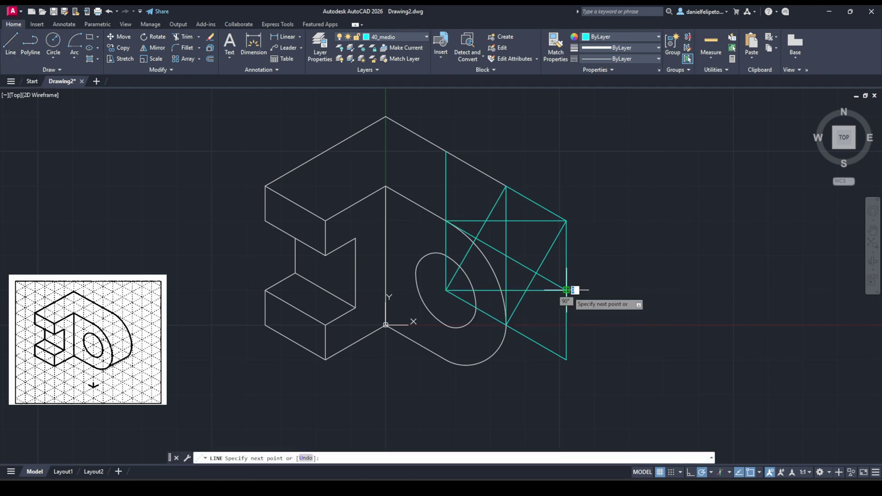
pyautogui.click(567, 290)
pyautogui.press('Return')
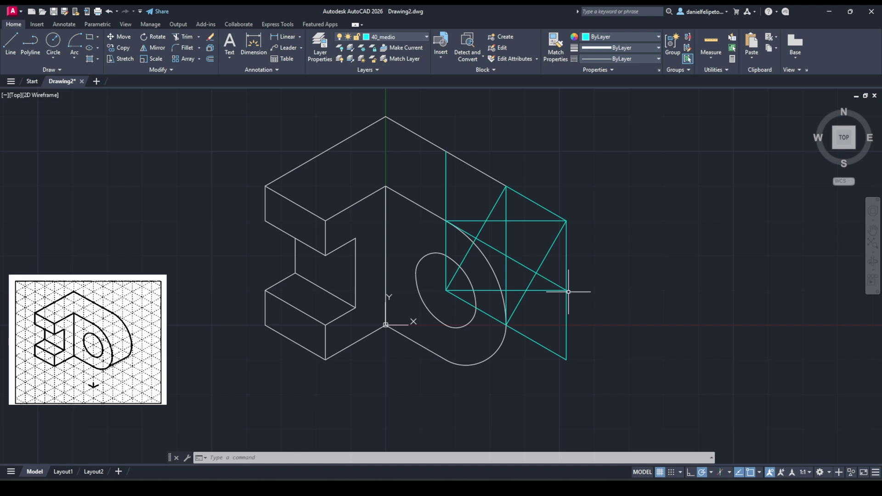
# Make layer Lineas current and draw the large rear arc centred on the cyan square's lower-left corner, from upper edge midpoint to right edge midpoint.
pyautogui.click(74, 54)
pyautogui.click(396, 37)
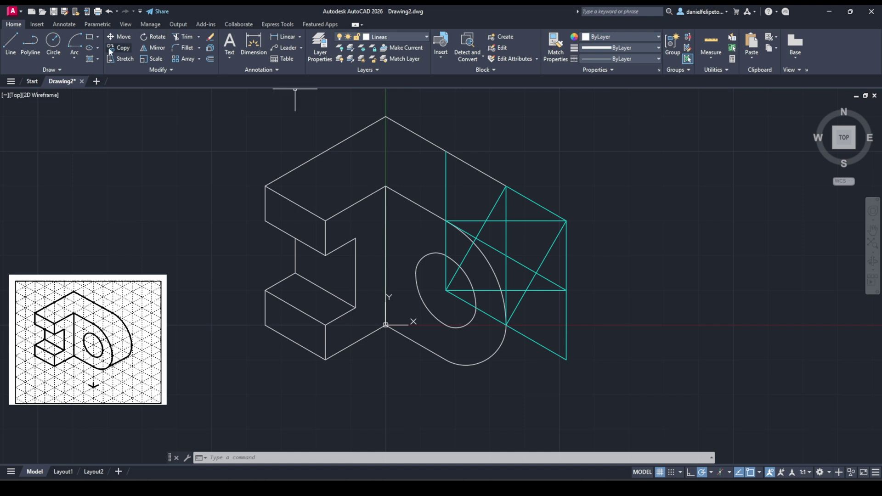
pyautogui.click(81, 51)
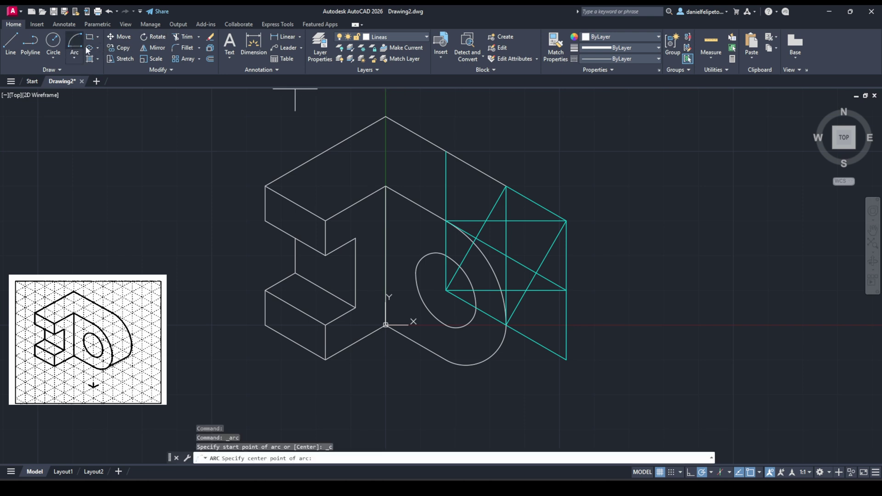
pyautogui.click(445, 291)
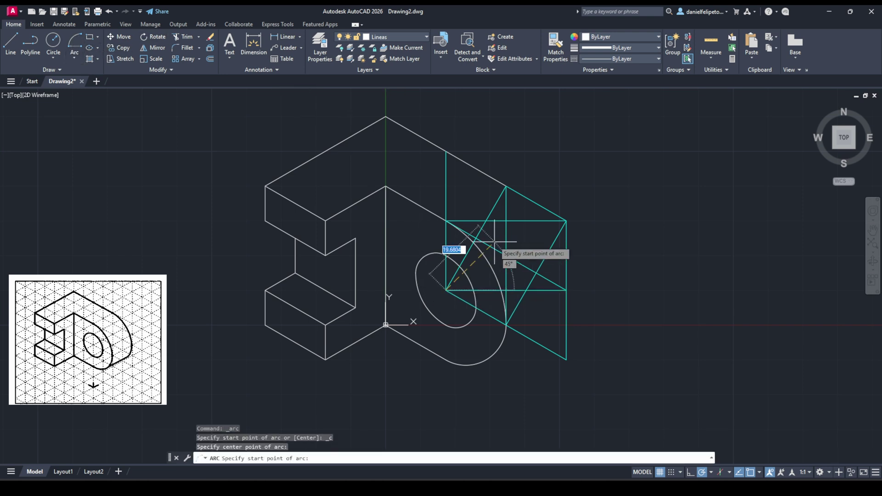
pyautogui.click(506, 186)
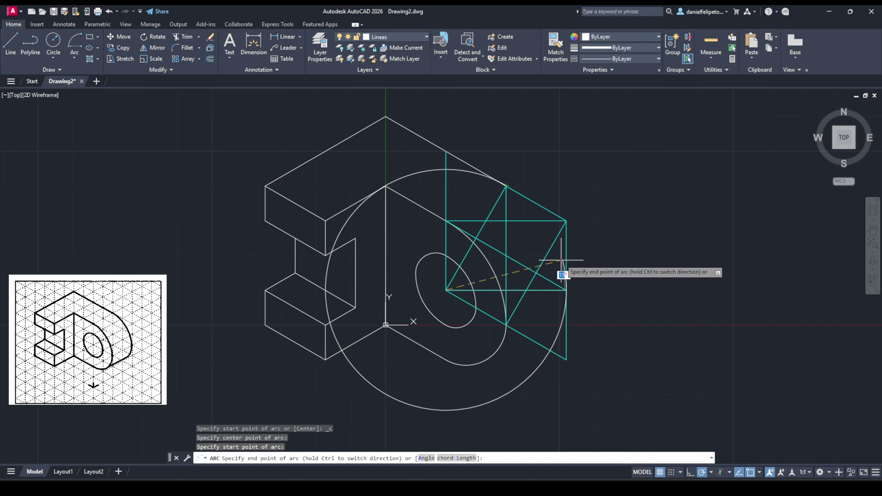
pyautogui.click(566, 290)
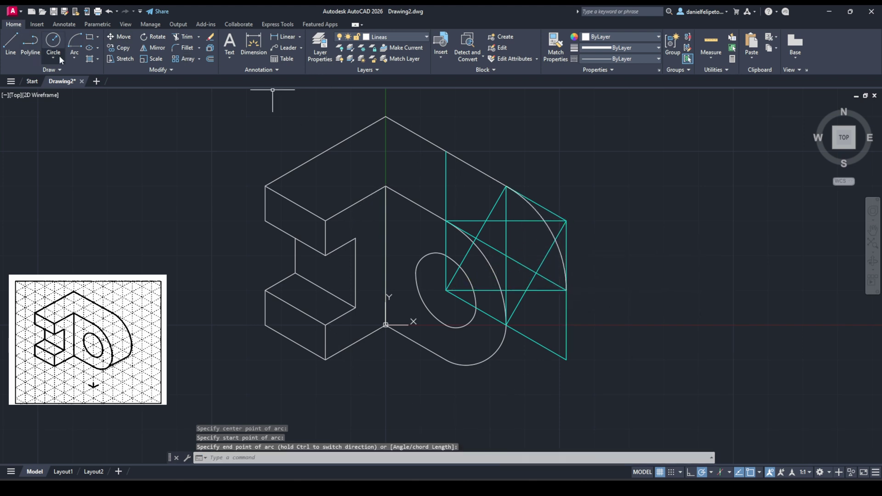
# Draw the small rear arc centred on the lower-right construction line crossing, from the cyan square's right edge midpoint to its lower edge midpoint.
pyautogui.click(76, 42)
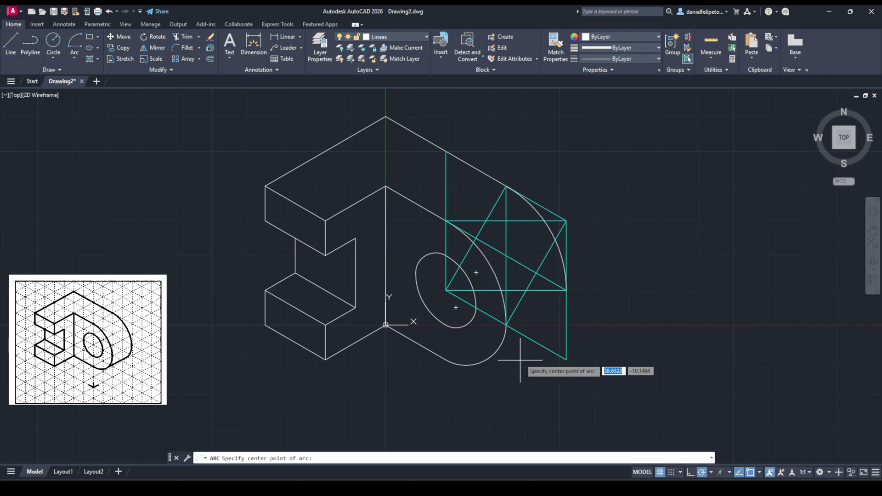
pyautogui.click(526, 290)
pyautogui.click(567, 290)
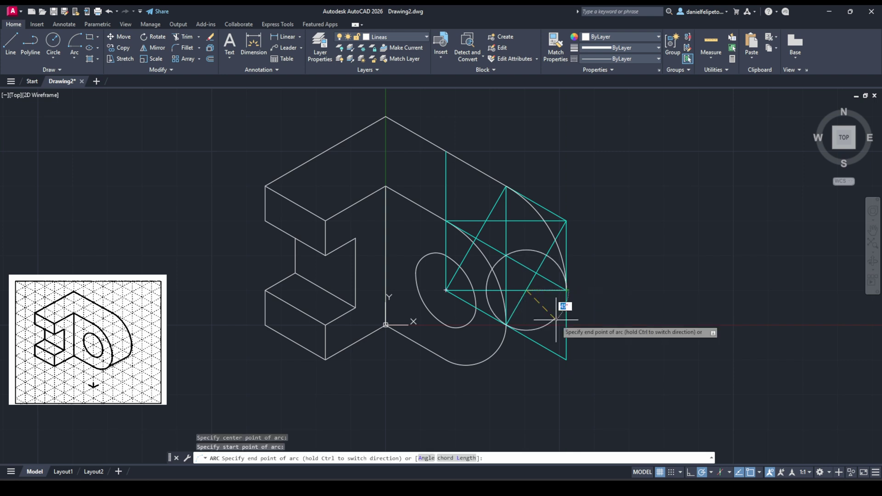
pyautogui.click(510, 325)
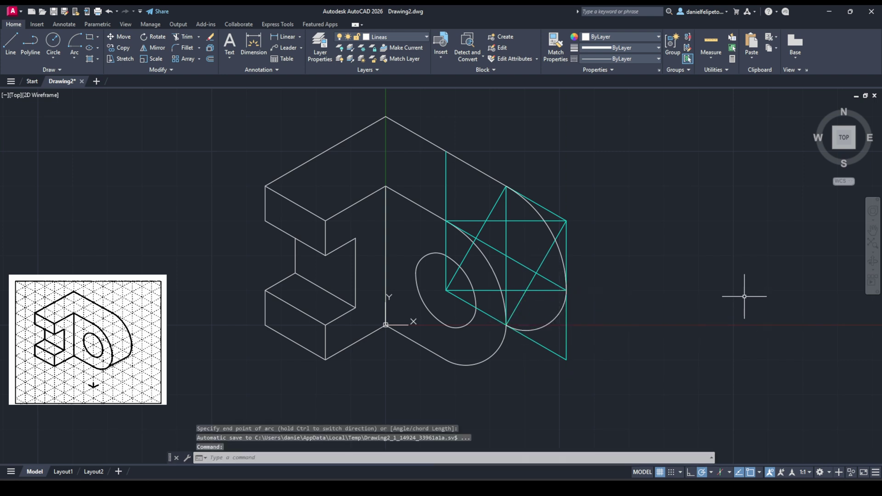
pyautogui.press('Escape')
# Turn off layer 40_medio and draw the slanted outline edge joining the lower front arc to the lower rear arc.
pyautogui.click(400, 39)
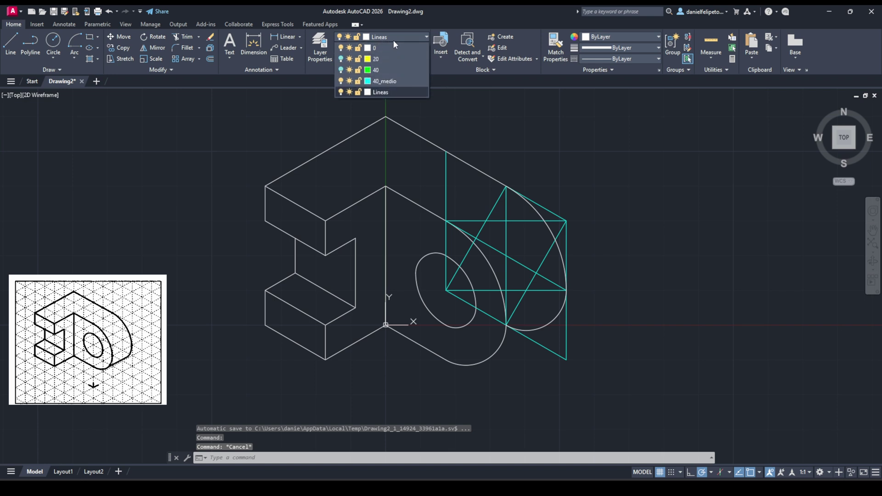
pyautogui.click(340, 82)
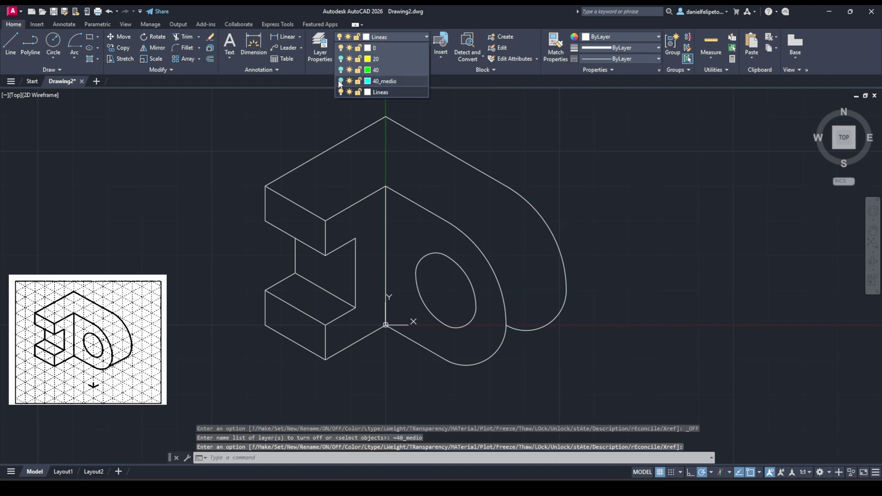
pyautogui.click(11, 42)
pyautogui.click(487, 361)
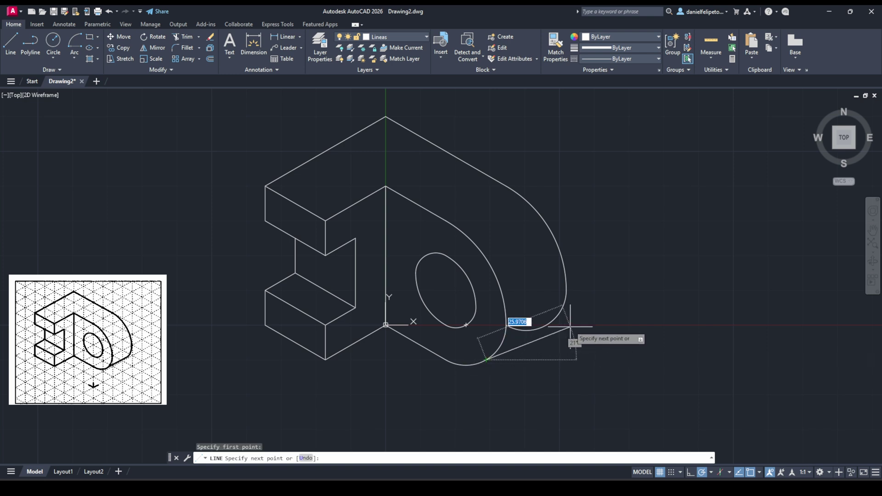
pyautogui.click(547, 324)
pyautogui.press('Escape')
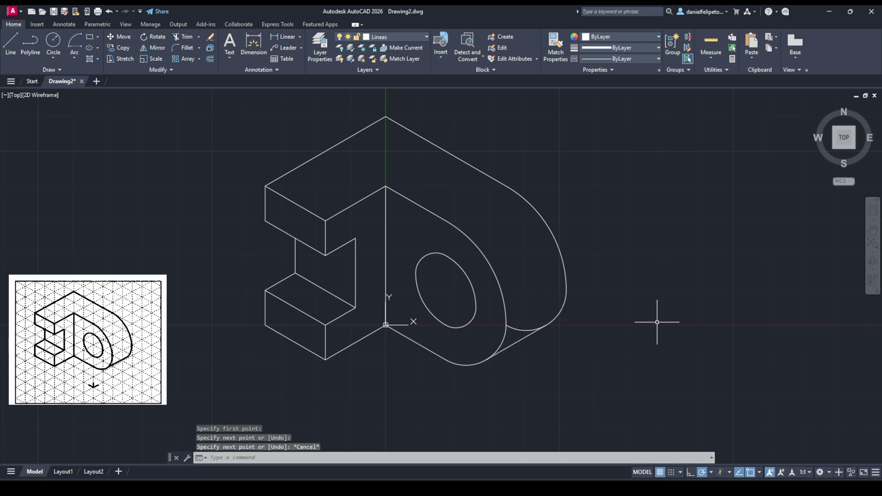
# Trim the hidden part of the small rear arc between the front face and the new slanted edge.
pyautogui.click(182, 37)
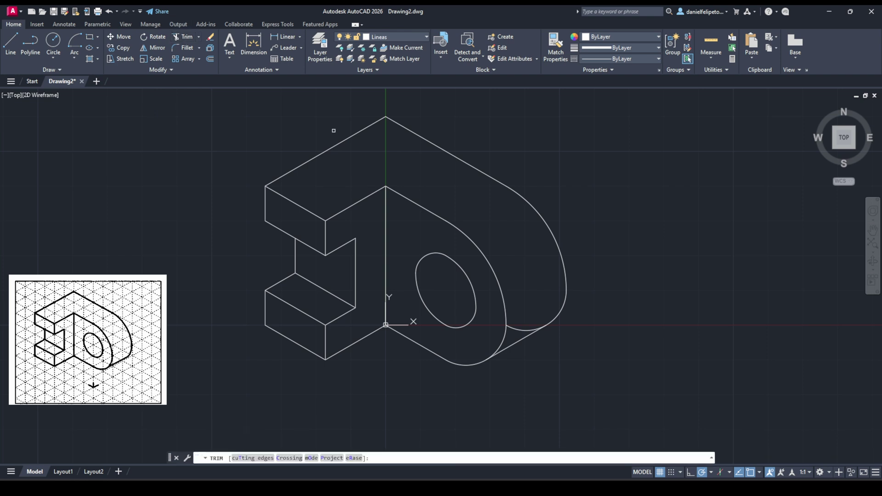
pyautogui.click(522, 328)
pyautogui.press('Return')
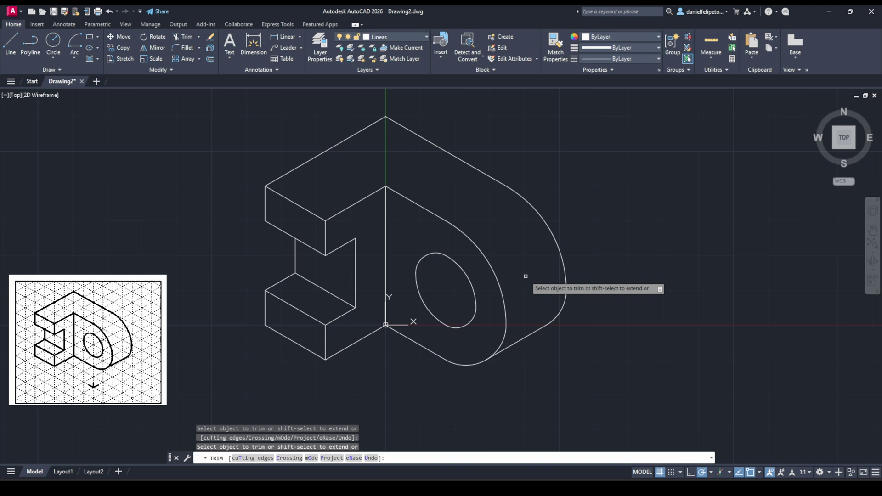
# Turn on construction layers 20, 40 and 40_medio, keeping the current layer on and making layer 20 current.
pyautogui.click(386, 36)
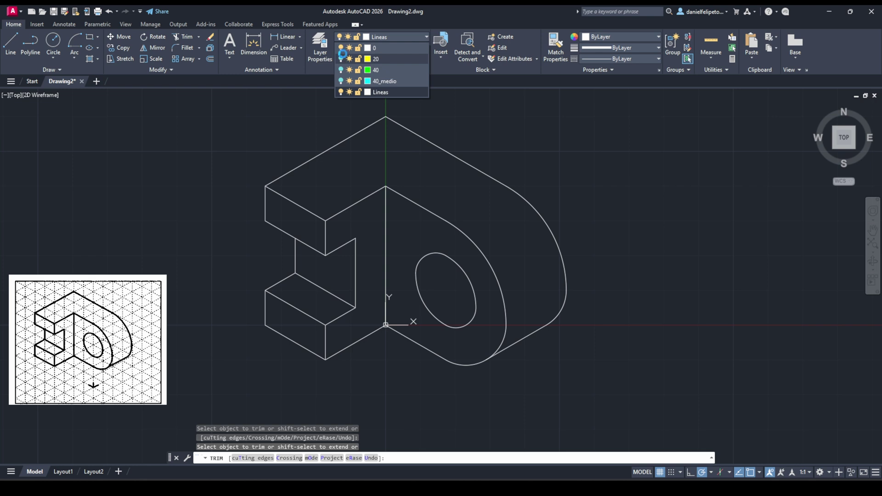
pyautogui.click(342, 54)
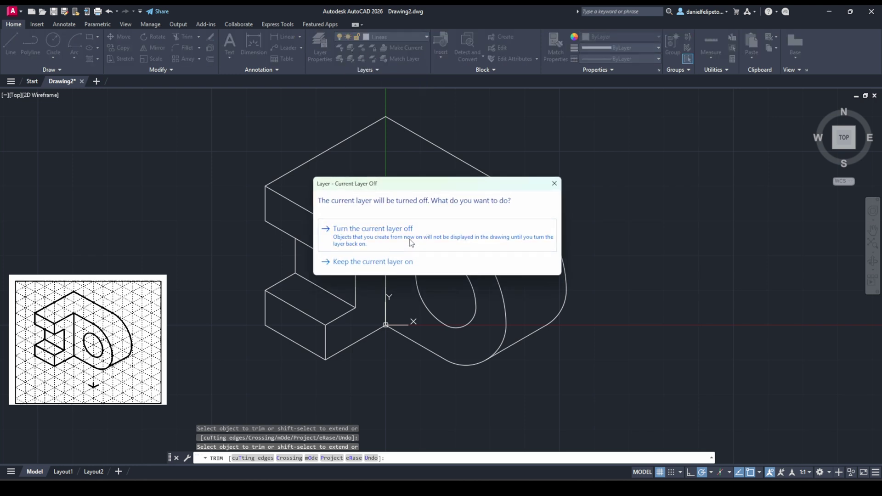
pyautogui.click(402, 263)
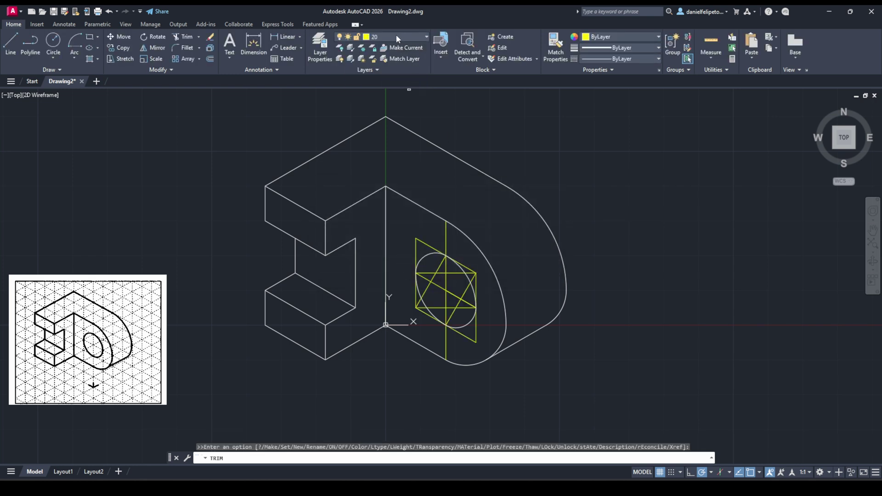
pyautogui.click(376, 37)
pyautogui.click(341, 70)
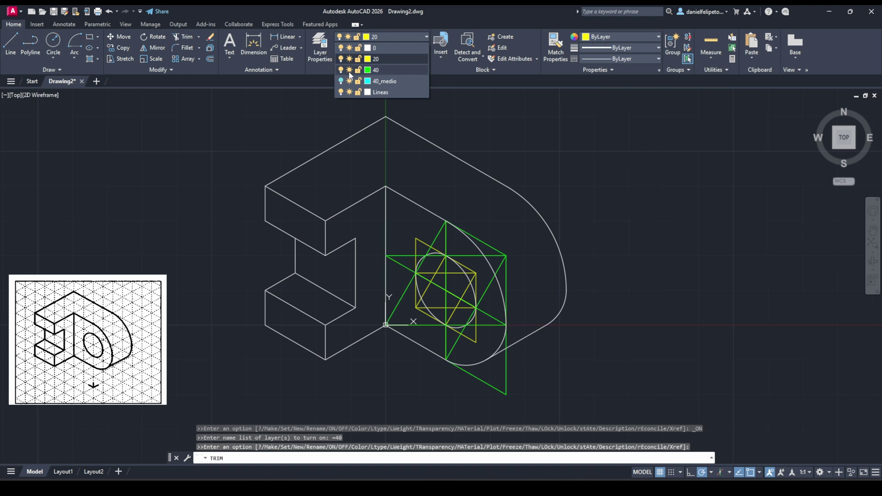
pyautogui.click(341, 82)
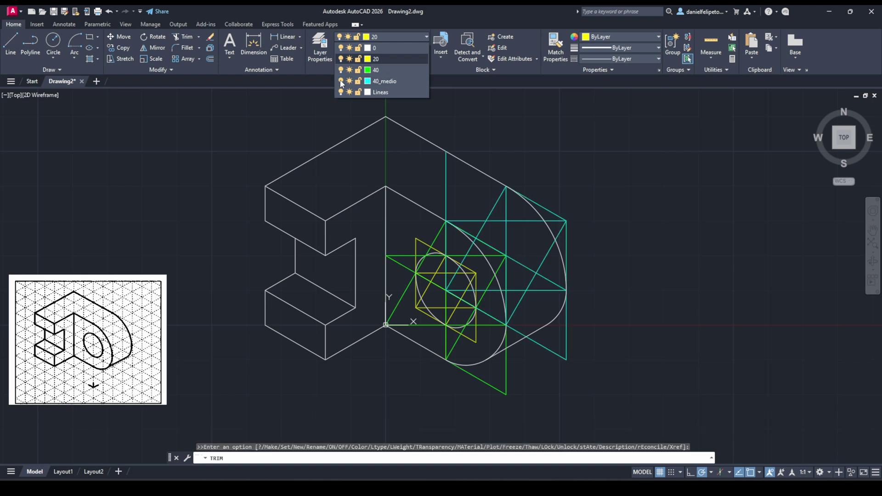
pyautogui.click(678, 245)
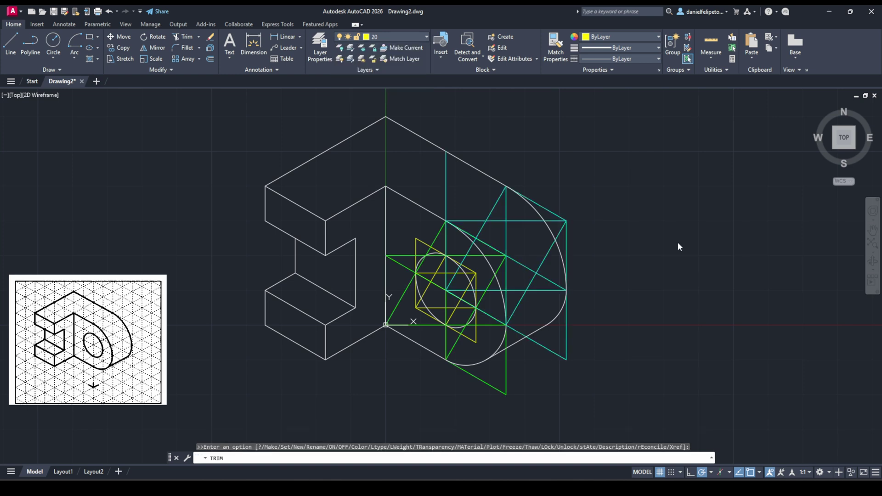
# End the Trim command, view the drawing on the Layout1 sheet and return to model space.
pyautogui.moveTo(65, 473)
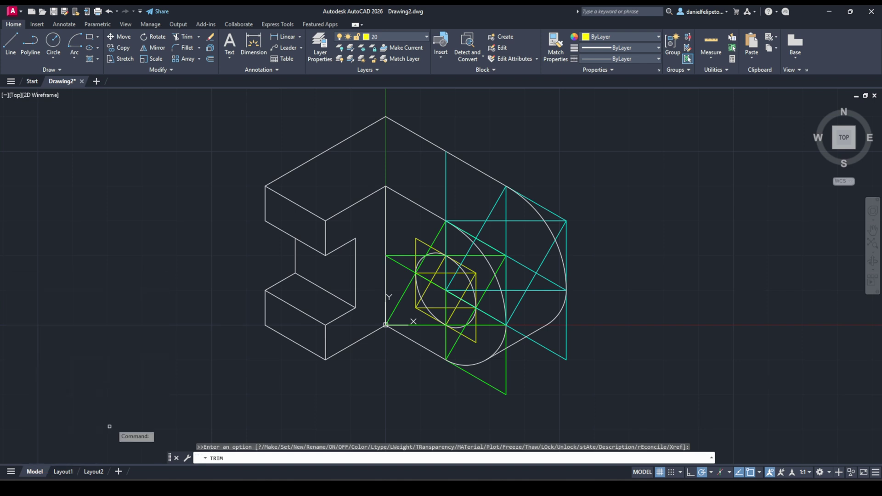
pyautogui.press('Escape')
pyautogui.click(63, 472)
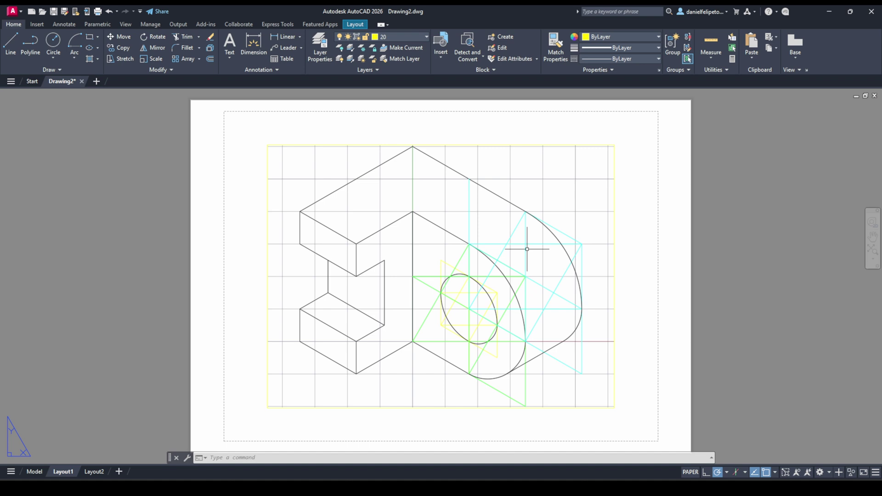
pyautogui.click(34, 472)
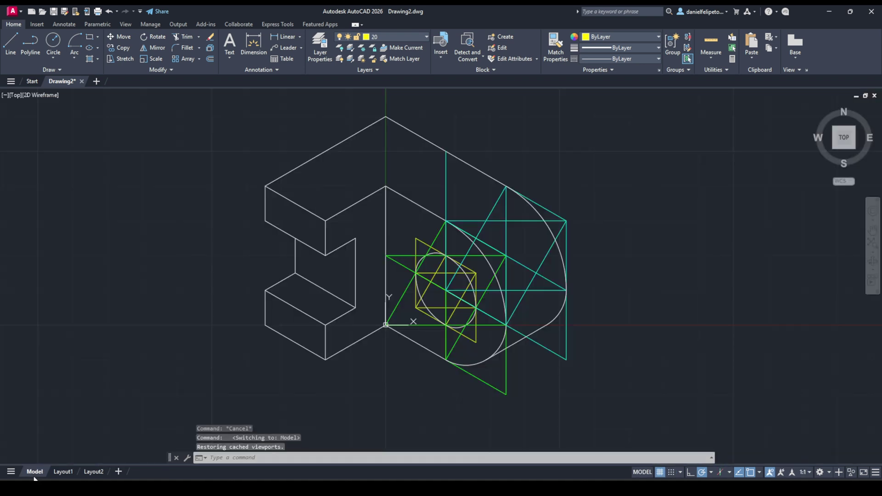
# Turn off construction layers 20, 40 and 40_medio, leaving only the part's outline displayed.
pyautogui.click(421, 37)
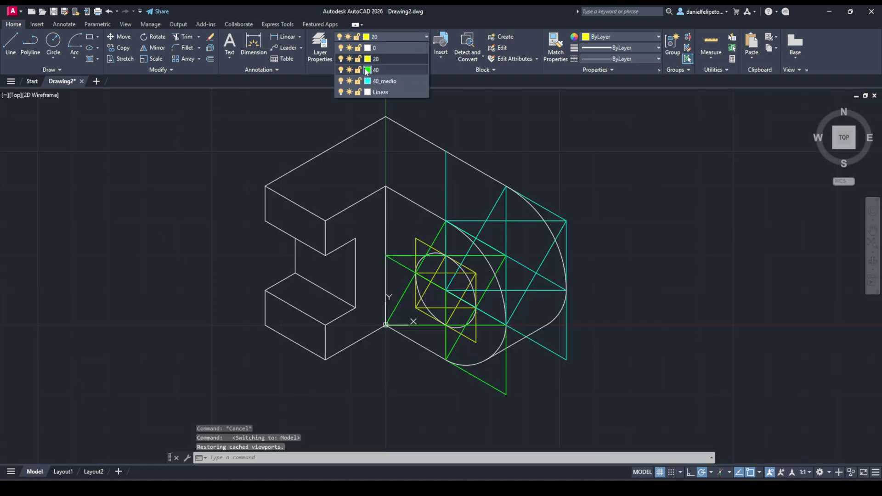
pyautogui.click(340, 59)
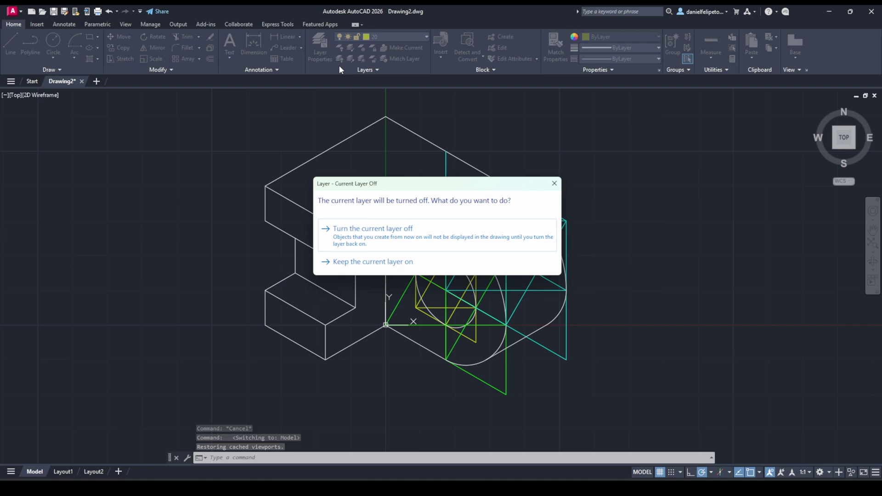
pyautogui.click(396, 239)
pyautogui.click(426, 37)
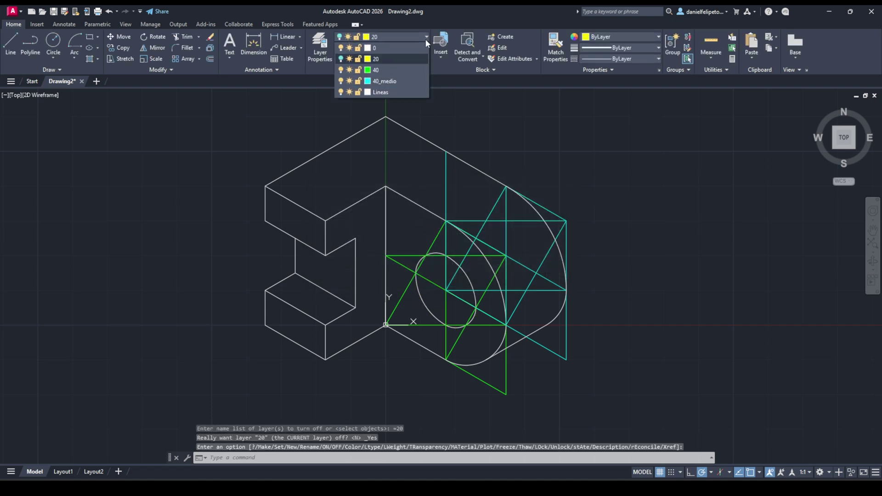
pyautogui.click(340, 69)
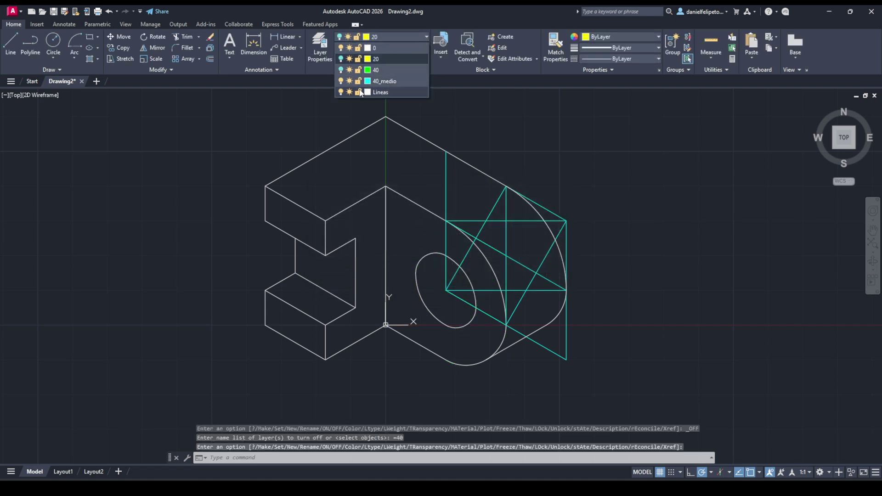
pyautogui.click(340, 82)
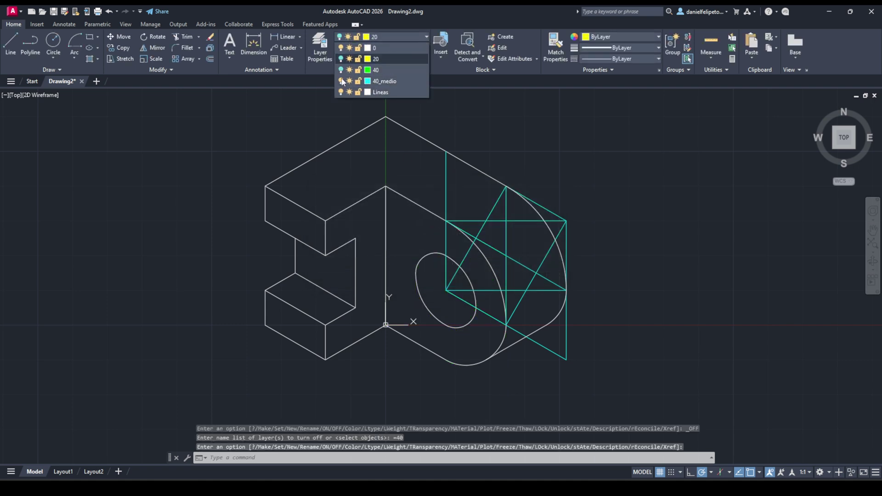
pyautogui.click(586, 225)
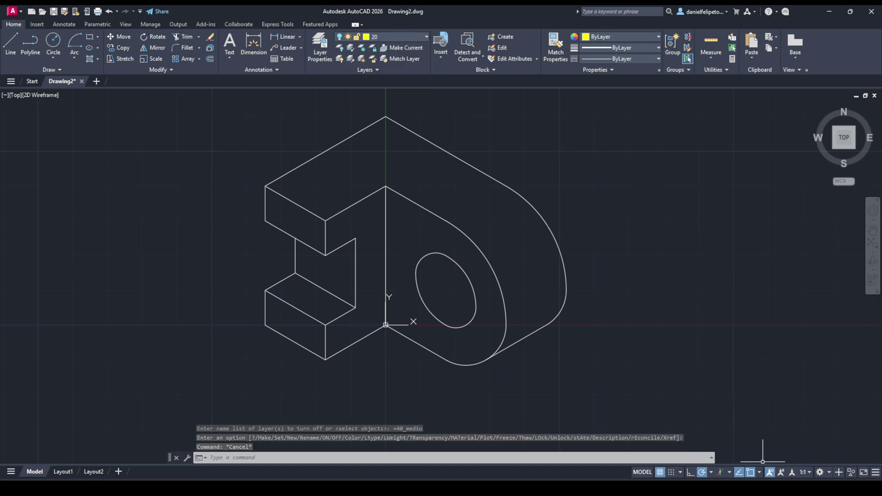
# Turn on isometric drafting with the right isoplane.
pyautogui.click(721, 470)
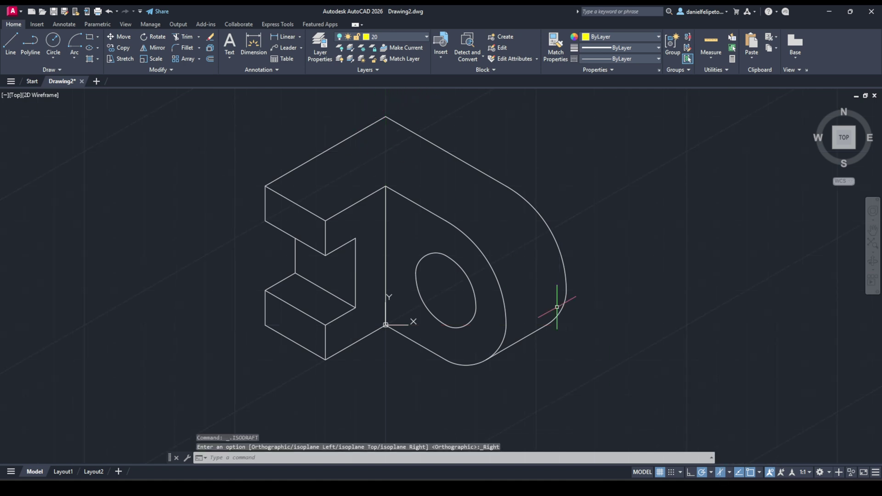
# Switch the isoplane to top, back to right and to top again, and return to orthographic drafting.
pyautogui.click(730, 473)
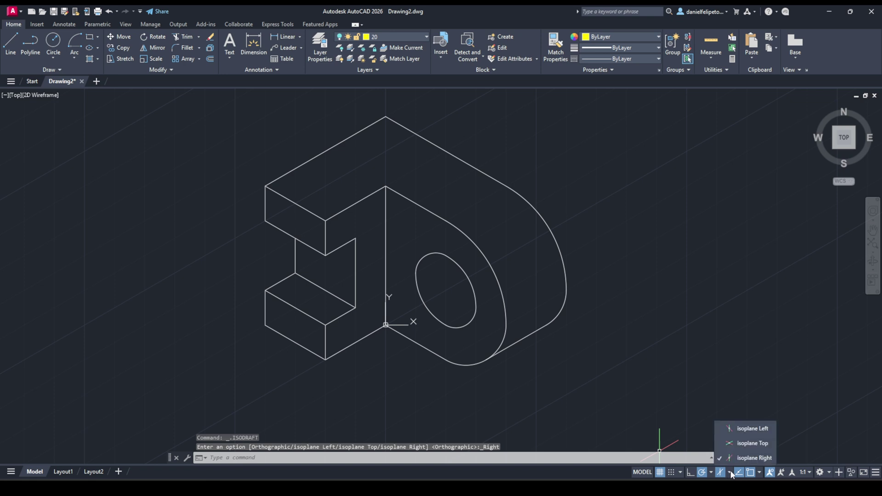
pyautogui.click(745, 444)
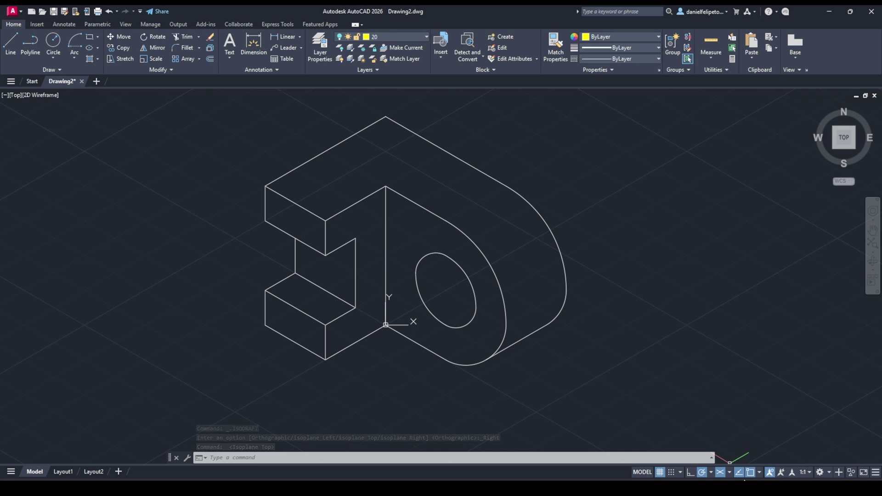
pyautogui.click(730, 473)
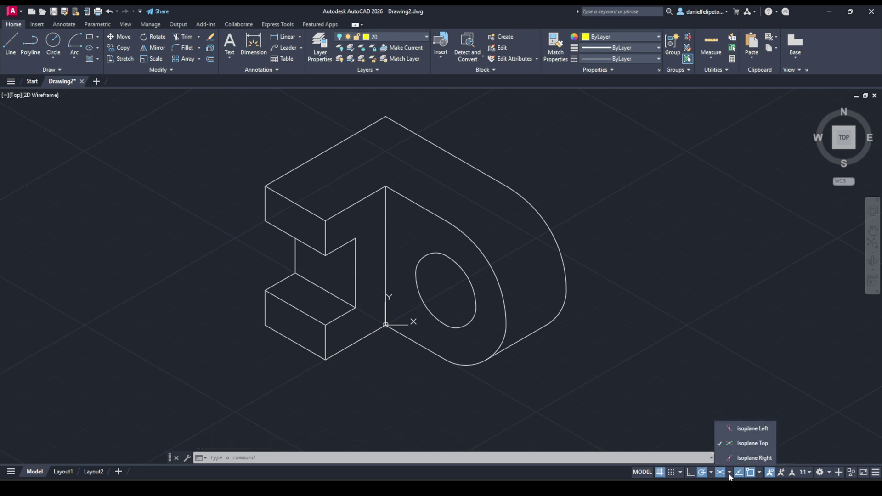
pyautogui.click(747, 458)
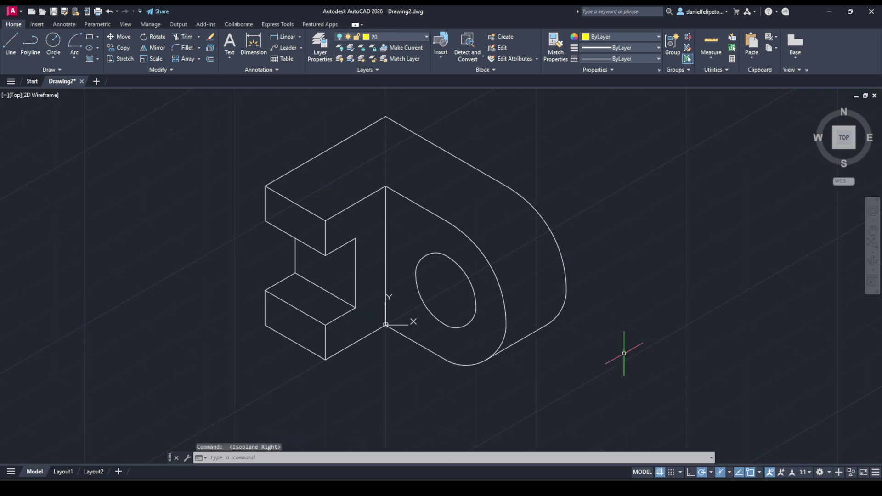
pyautogui.click(729, 473)
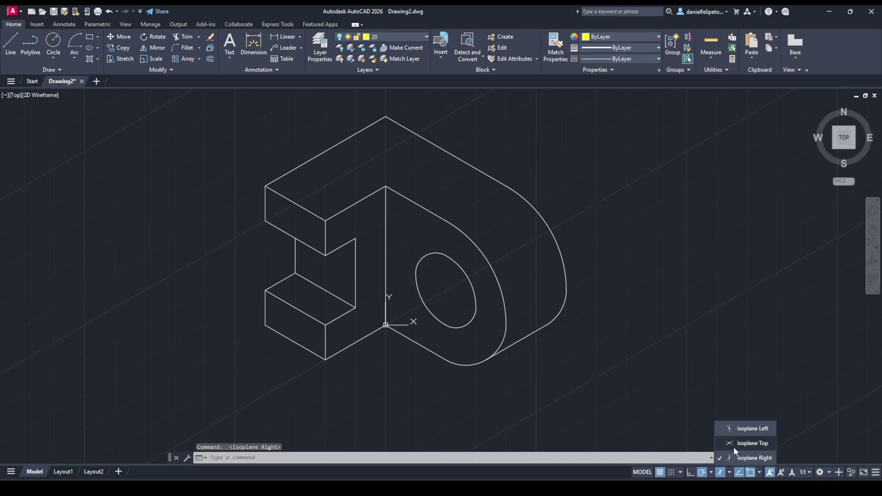
pyautogui.click(735, 445)
pyautogui.click(721, 473)
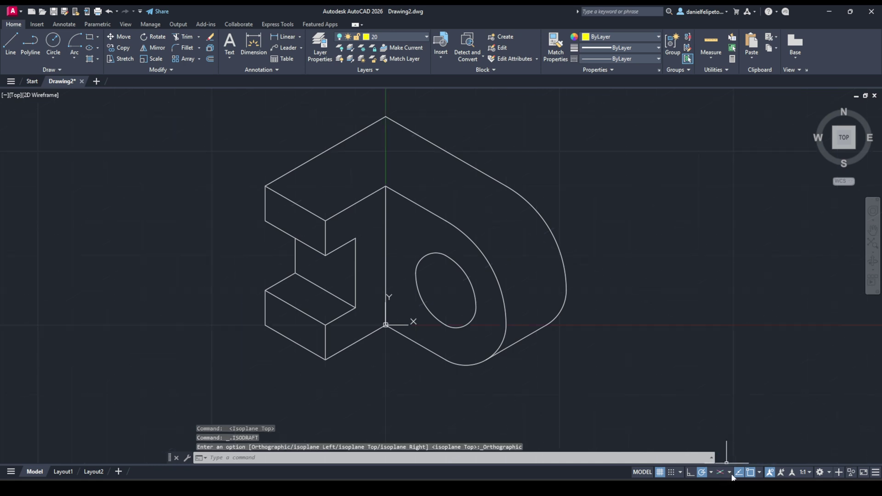
# Turn on isometric drafting with the left isoplane and switch it off again.
pyautogui.click(729, 473)
pyautogui.click(734, 430)
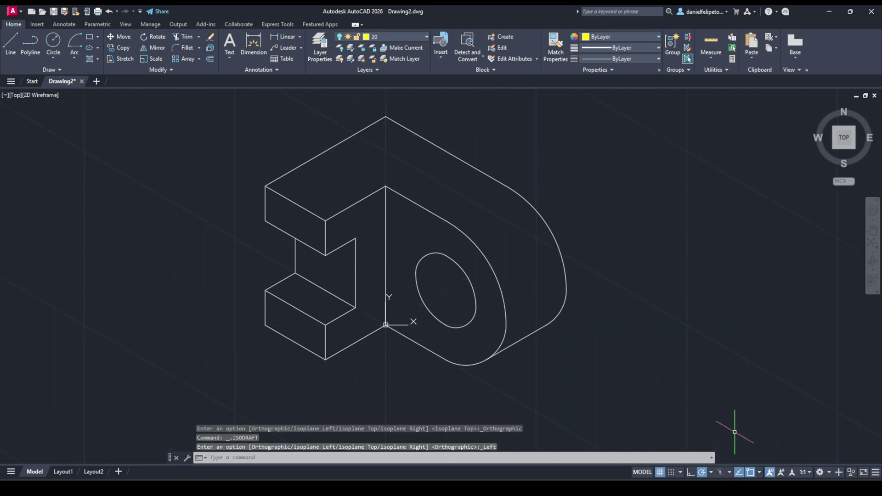
pyautogui.click(730, 473)
pyautogui.click(721, 429)
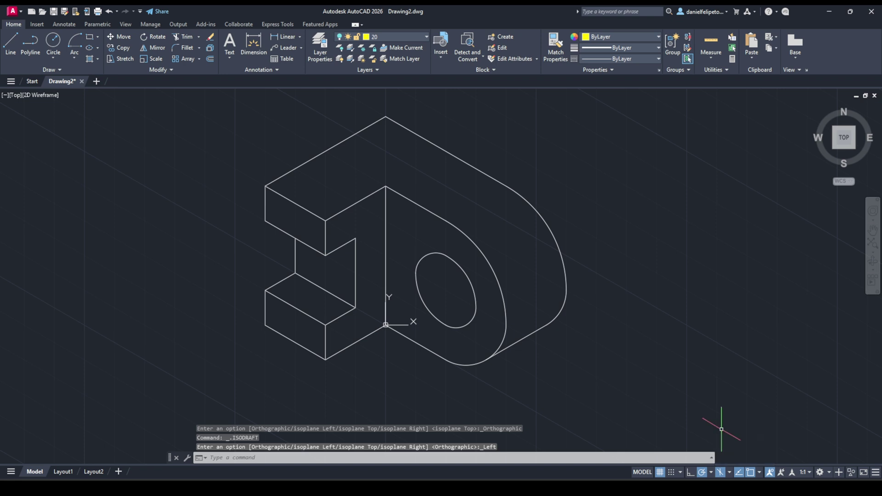
pyautogui.click(721, 474)
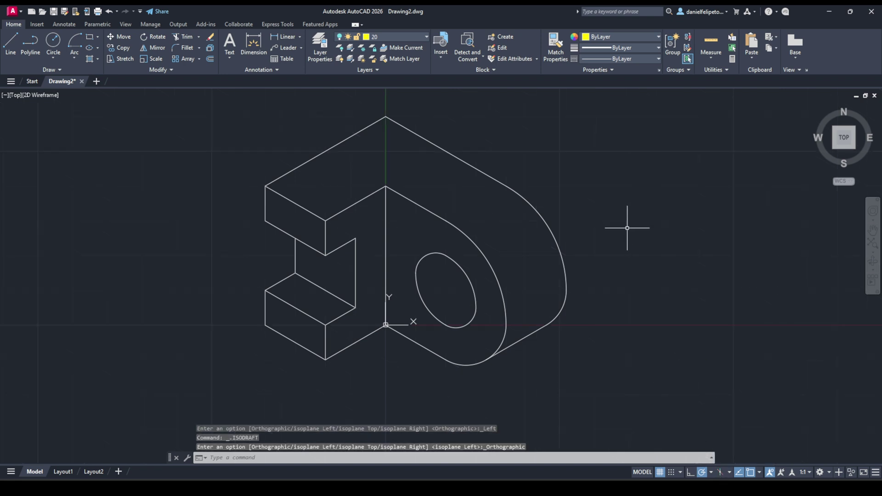